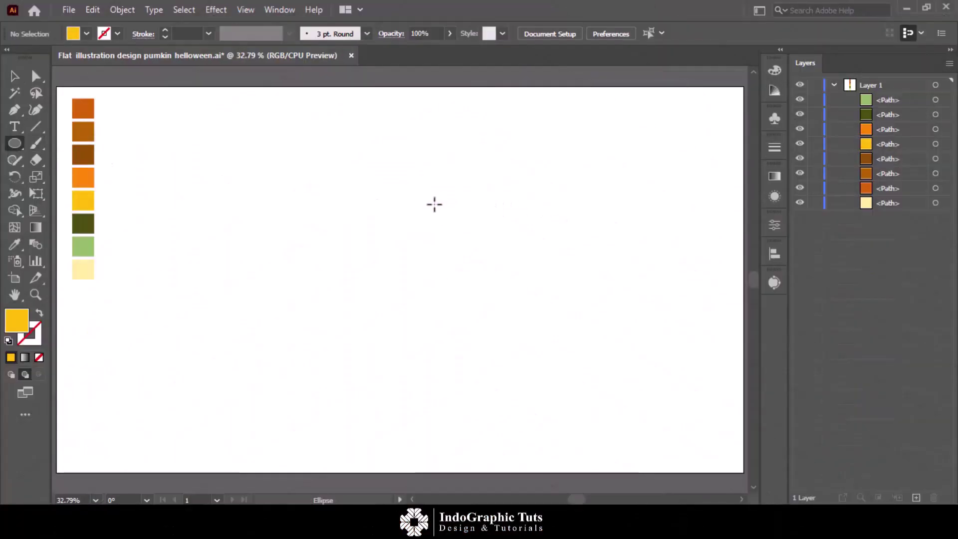
Draw a yellow ellipse mid-artboard, move it up-left, and stretch it taller and slightly wider
mouse_move(417, 202)
mouse_down()
mouse_move(470, 334)
mouse_move(443, 321)
mouse_up()
key(a)
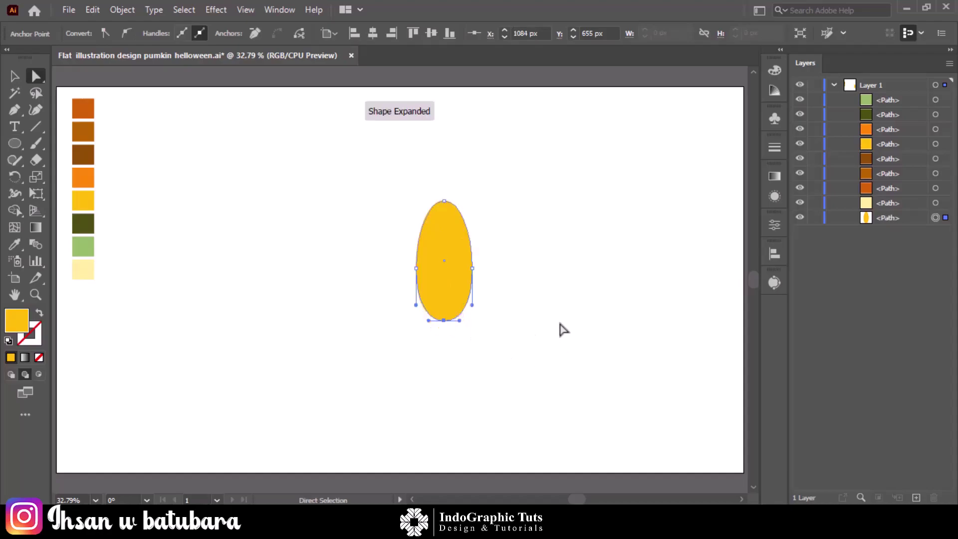
key(v)
drag(452, 280, 419, 261)
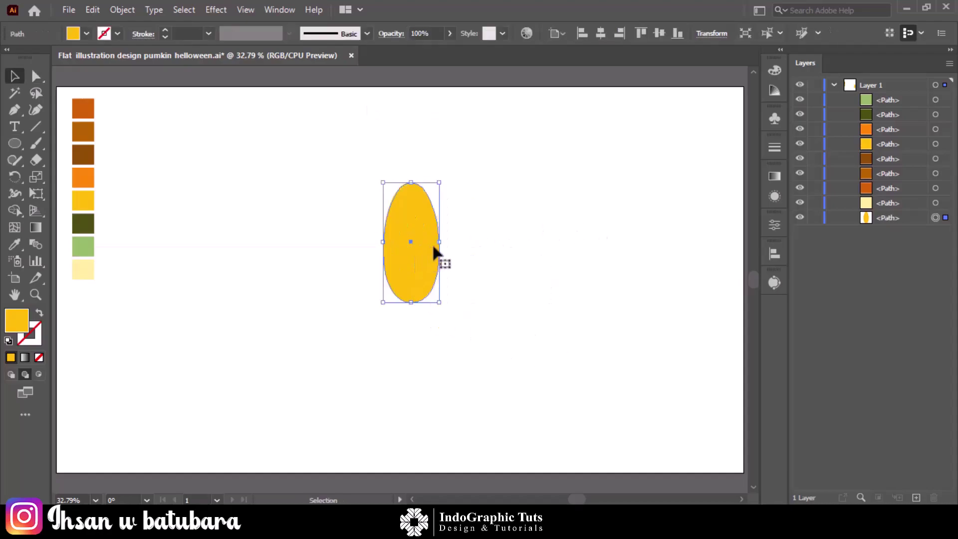
drag(414, 298, 410, 315)
drag(439, 249, 445, 250)
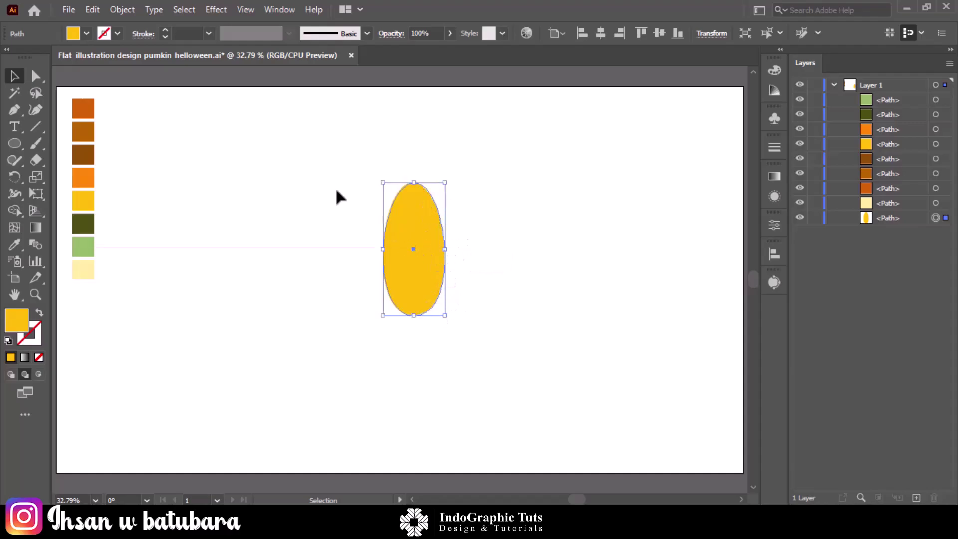
Paste a copy directly behind the ellipse and shorten the front one from the bottom
key(ctrl+c)
click(92, 10)
click(143, 125)
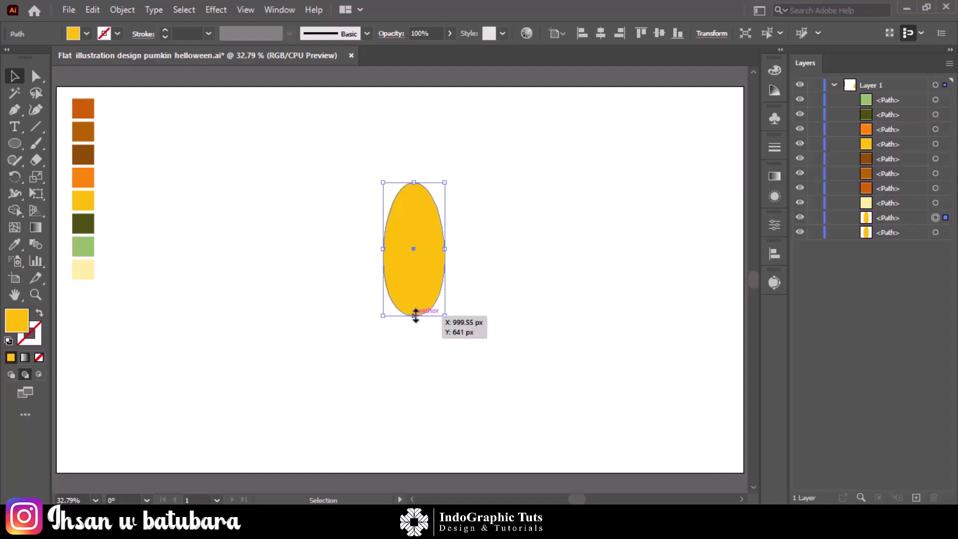
drag(413, 315, 413, 304)
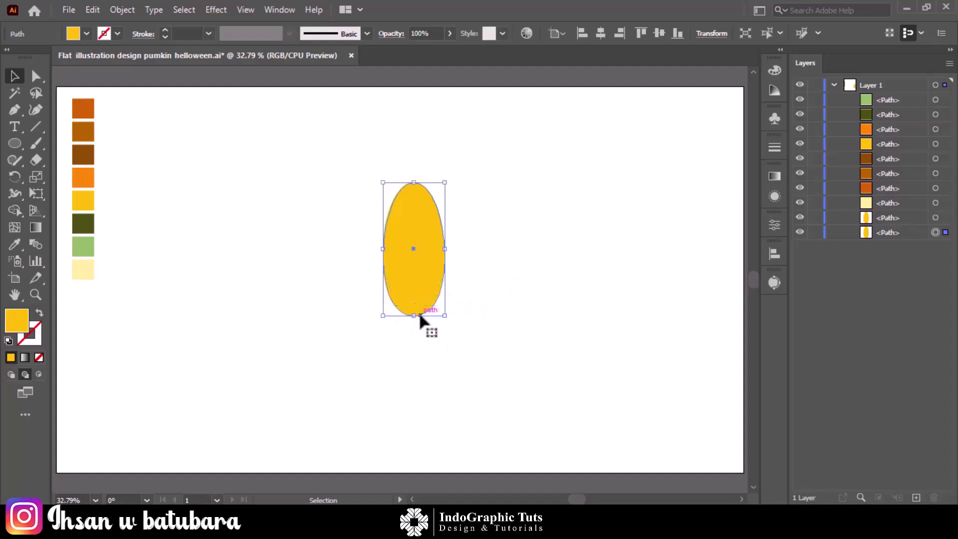
click(418, 311)
Fill the back ellipse with the orange swatch using the Eyedropper
key(i)
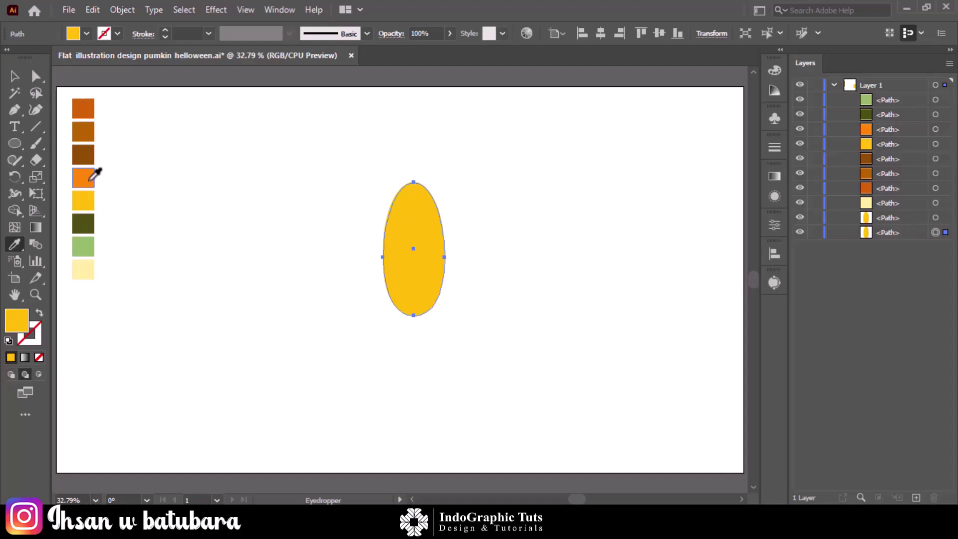
click(82, 178)
key(v)
click(524, 205)
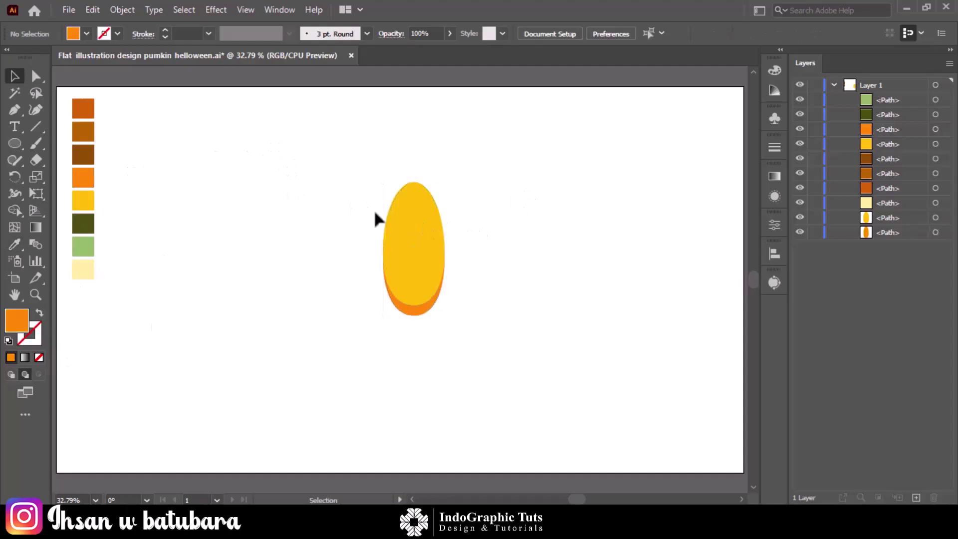
Alt-drag a copy of both ellipses to the right and reshape it into a second lobe
drag(458, 292, 456, 289)
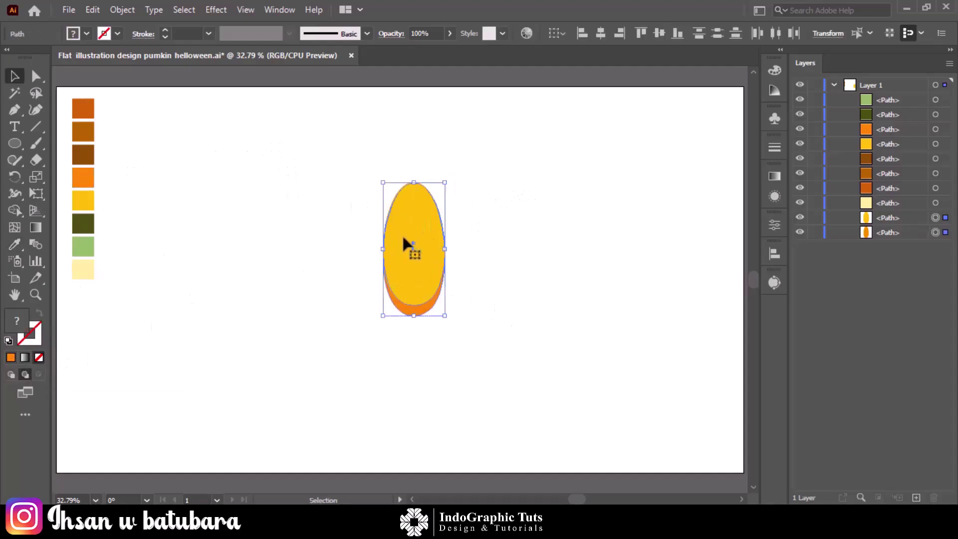
mouse_move(402, 234)
mouse_down()
mouse_move(497, 250)
mouse_move(455, 246)
mouse_up()
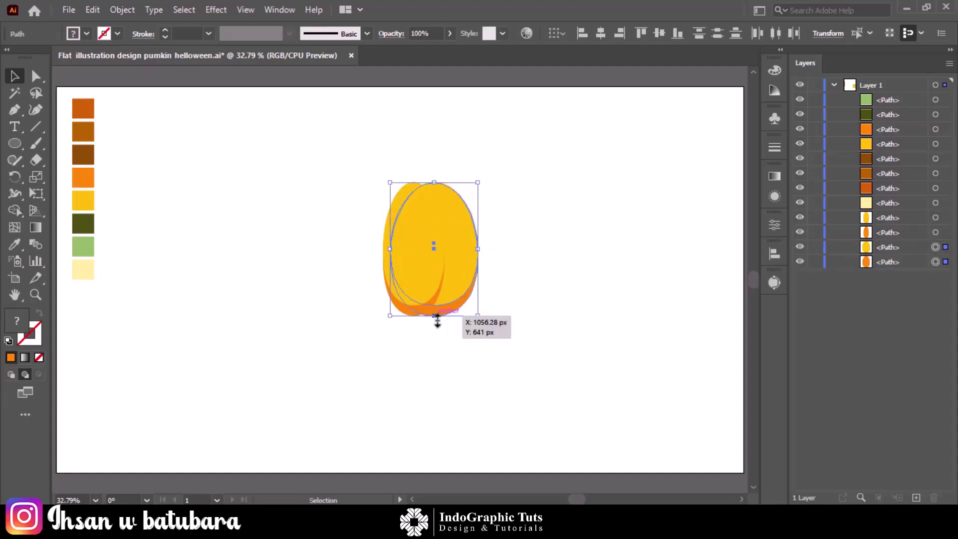
drag(437, 319, 434, 310)
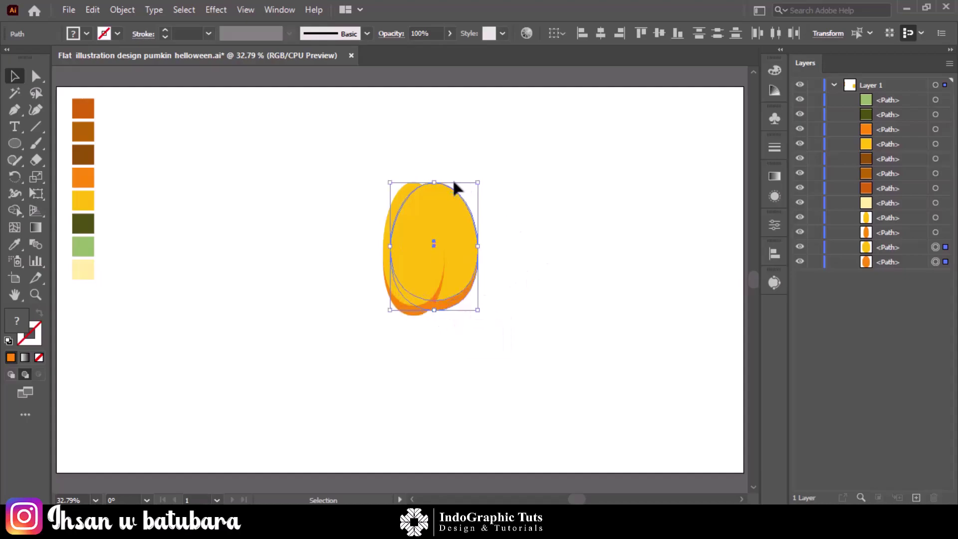
drag(434, 183, 434, 176)
click(551, 244)
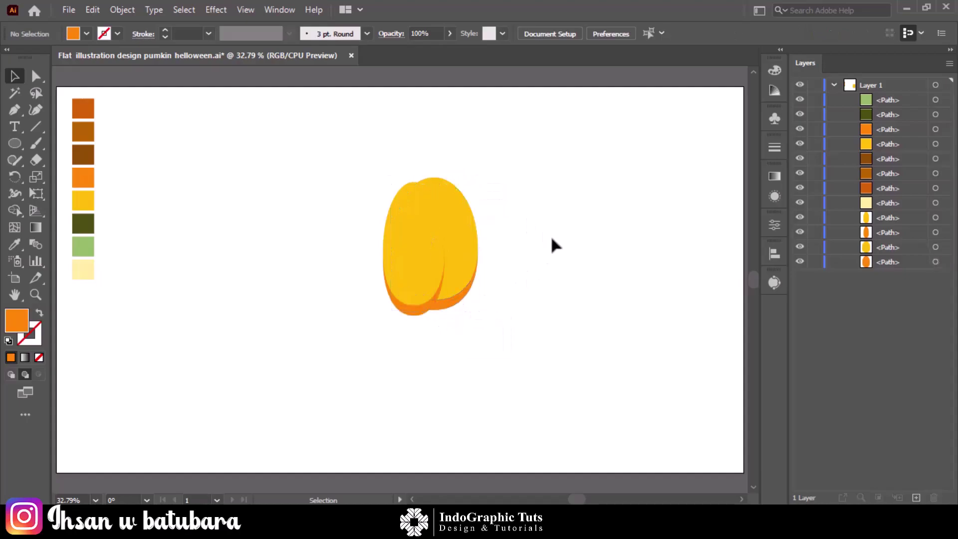
drag(465, 253, 419, 259)
Undo the stray copy and group the right lobe's two ellipses
key(ctrl+z)
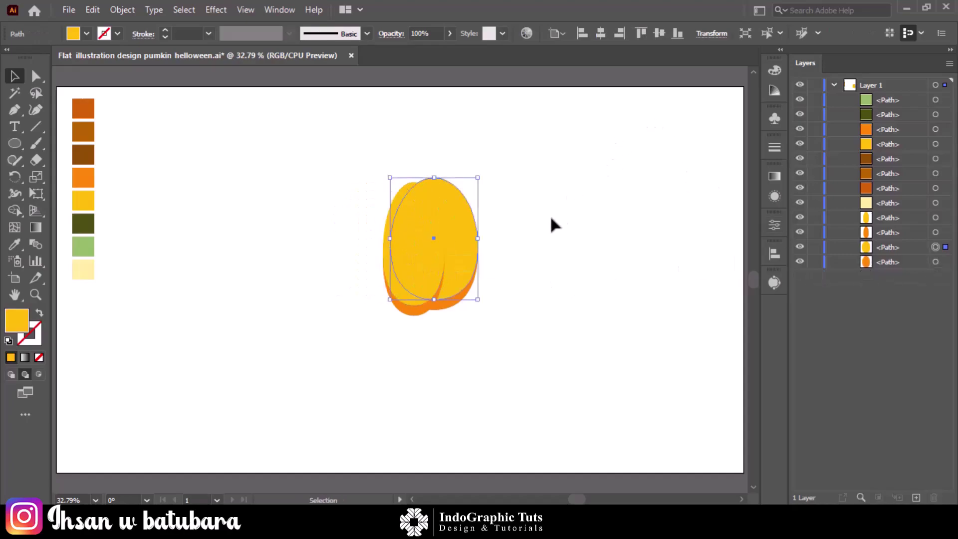
drag(492, 248, 471, 299)
right_click(471, 299)
click(509, 296)
click(774, 224)
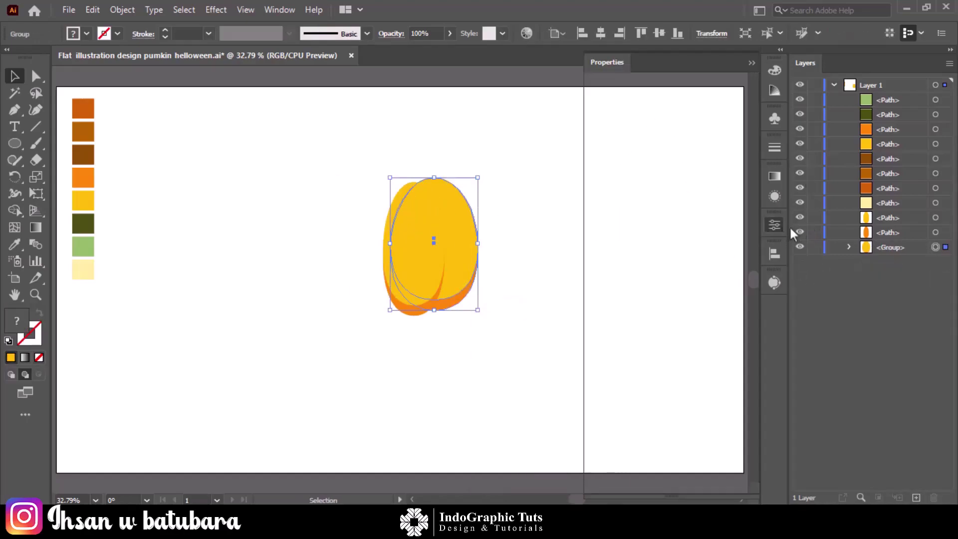
click(751, 62)
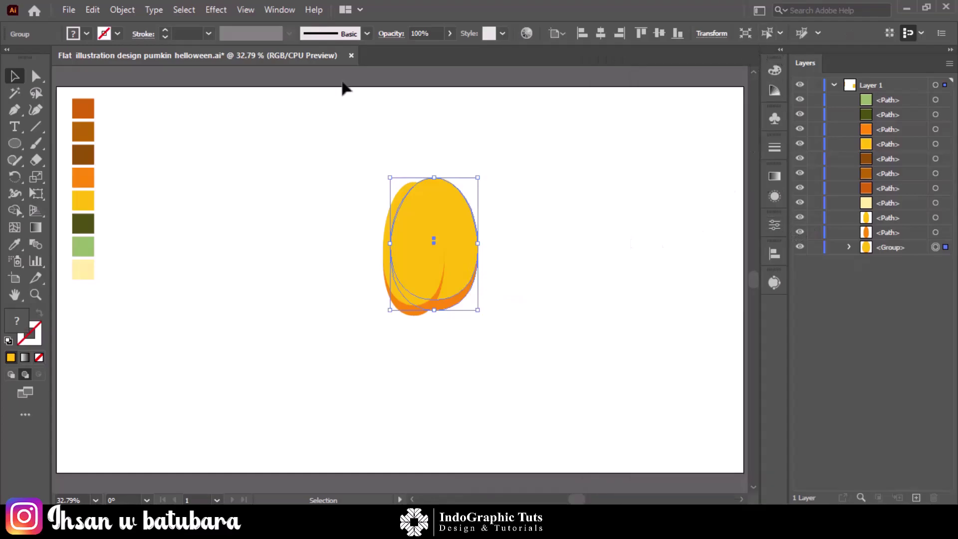
Paste a copy of the grouped lobe in place and move it 110 px left
key(a)
click(92, 11)
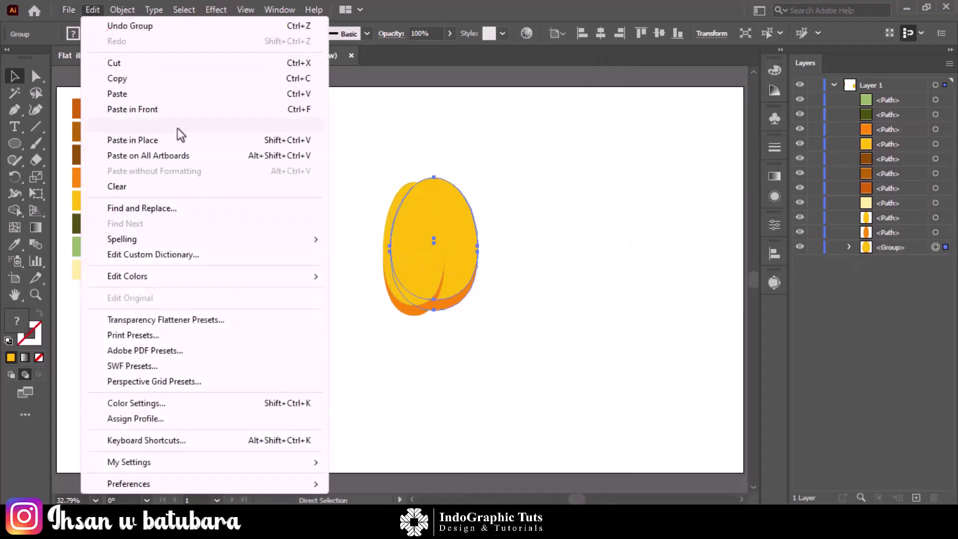
click(150, 140)
drag(444, 238, 426, 240)
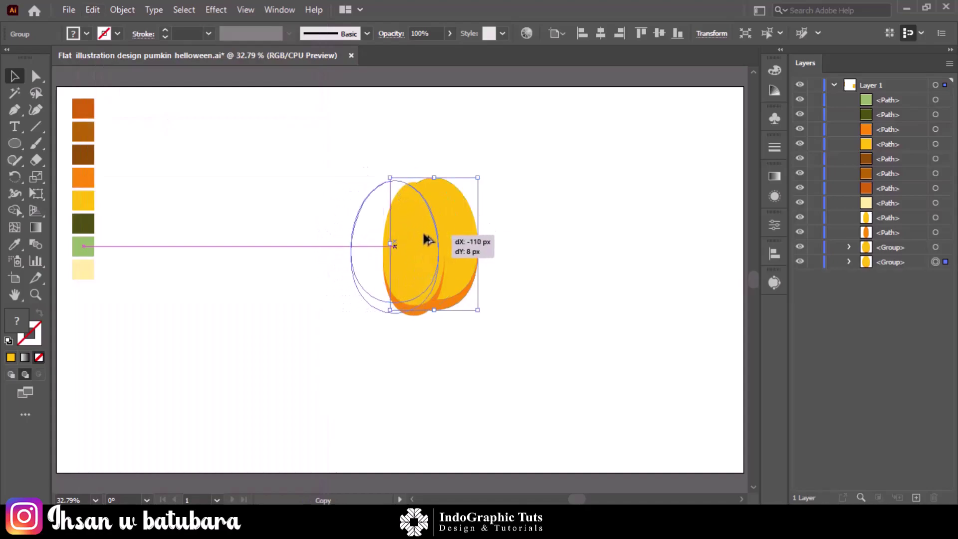
drag(426, 240, 426, 240)
click(591, 235)
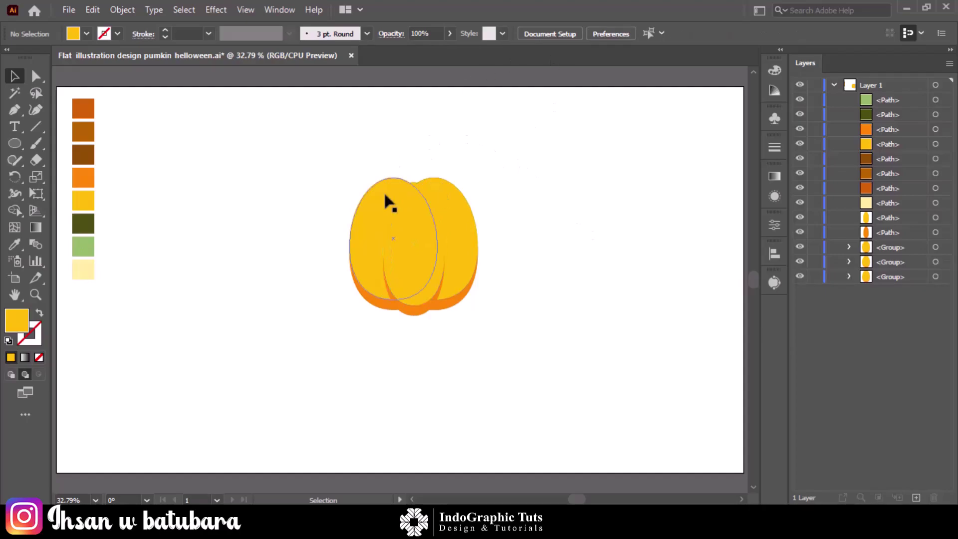
click(363, 216)
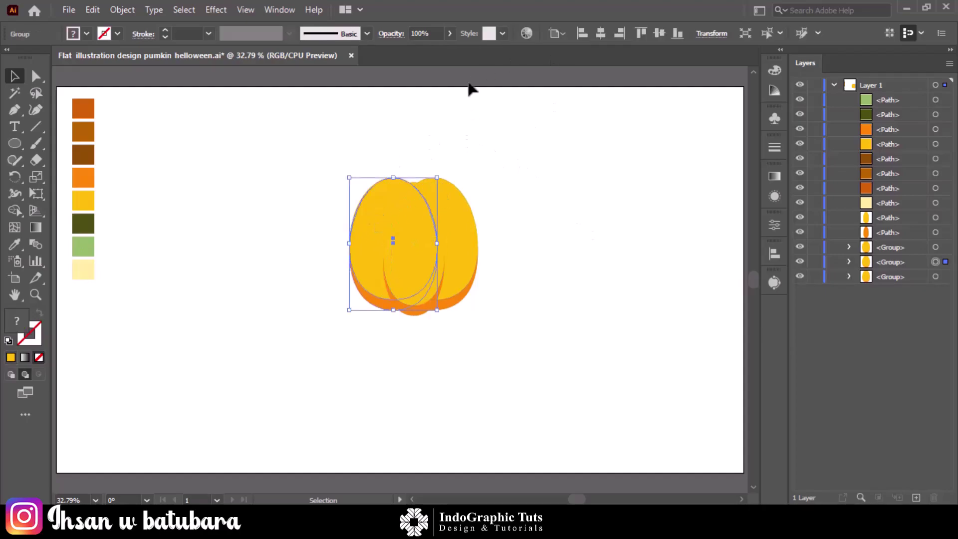
Ungroup the left lobe and paste a copy of its yellow ellipse in front
right_click(365, 224)
click(394, 343)
click(551, 148)
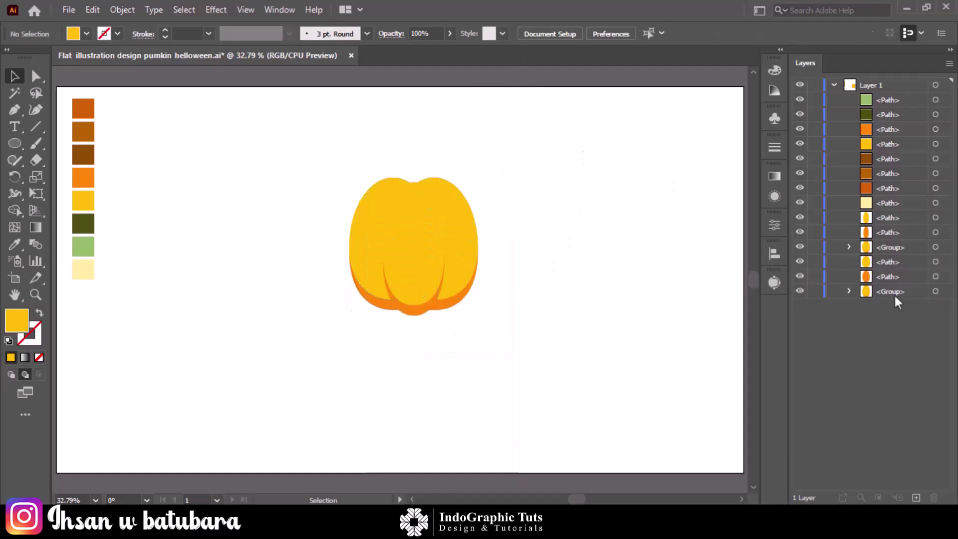
click(366, 226)
key(a)
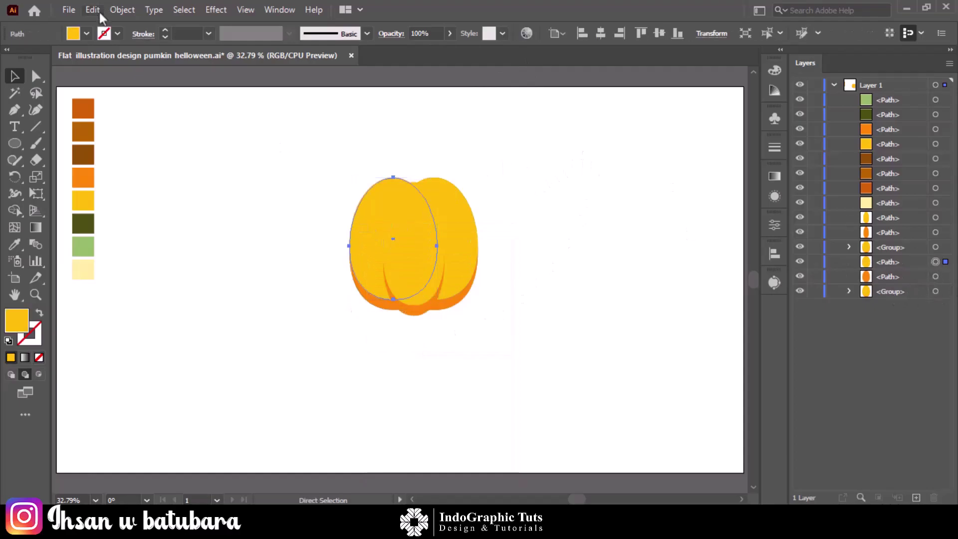
click(96, 11)
click(149, 110)
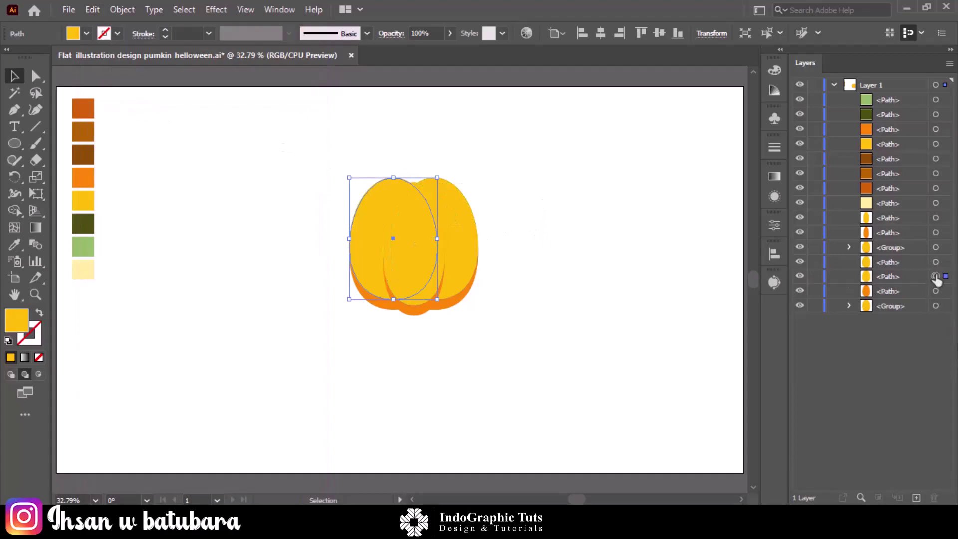
Recolour the front copy orange and narrow the yellow ellipse so an orange rim shows
key(i)
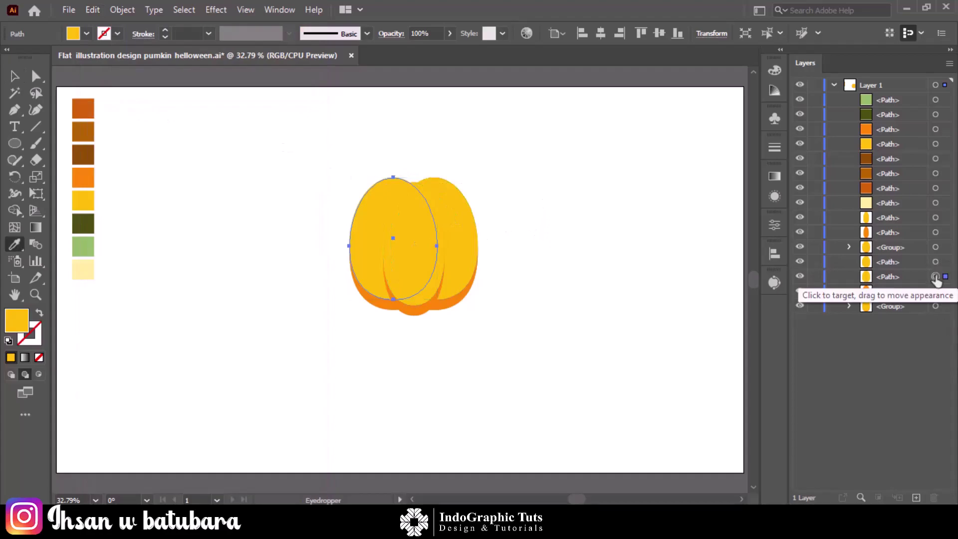
click(83, 178)
key(v)
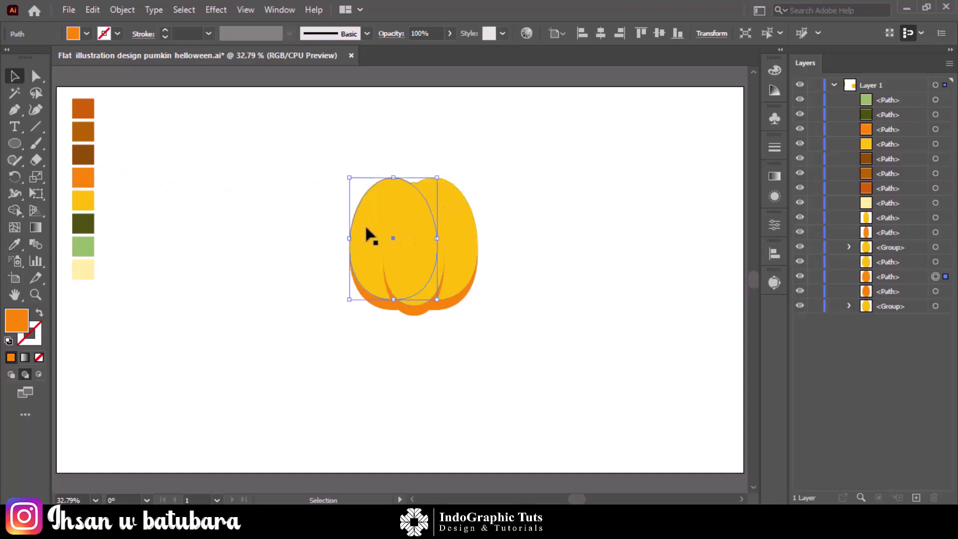
click(367, 235)
drag(436, 240, 430, 239)
click(552, 203)
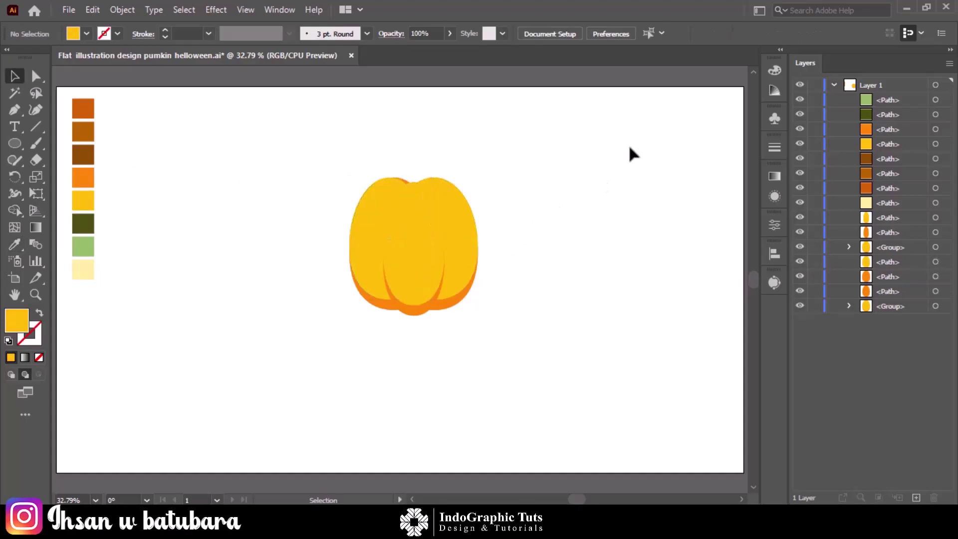
click(376, 190)
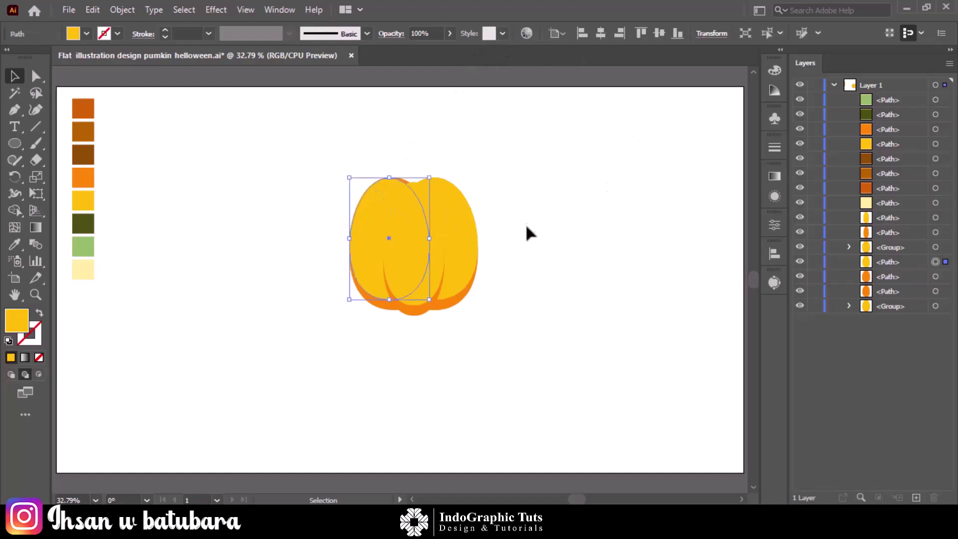
click(590, 191)
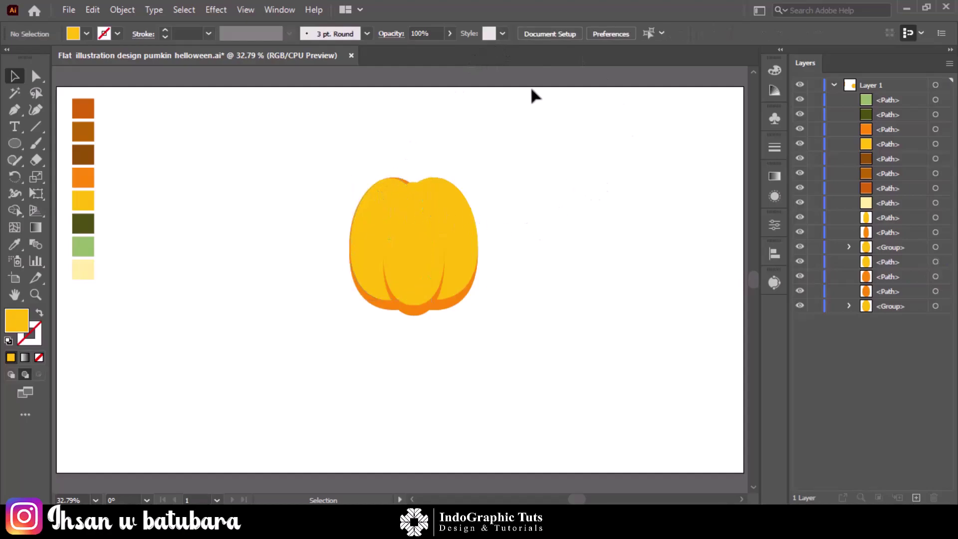
click(376, 198)
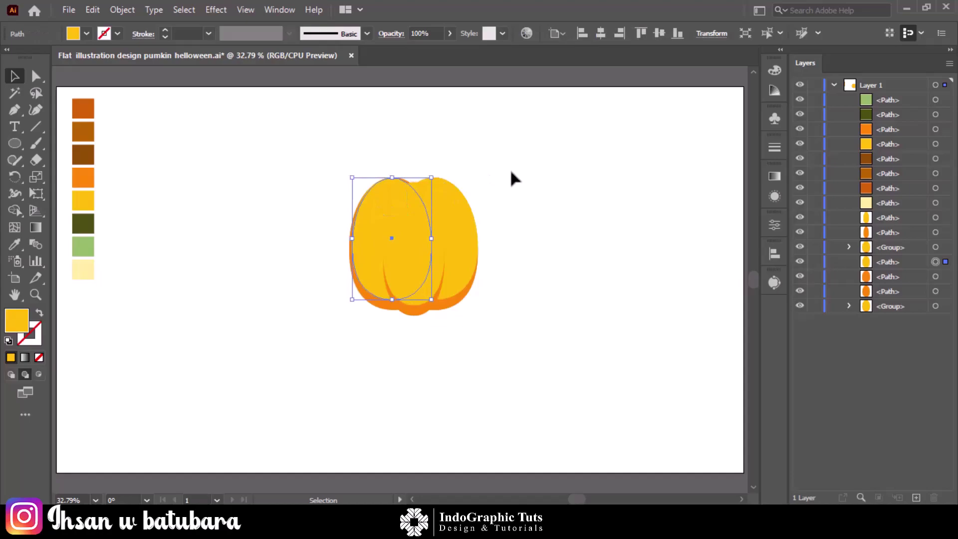
click(521, 175)
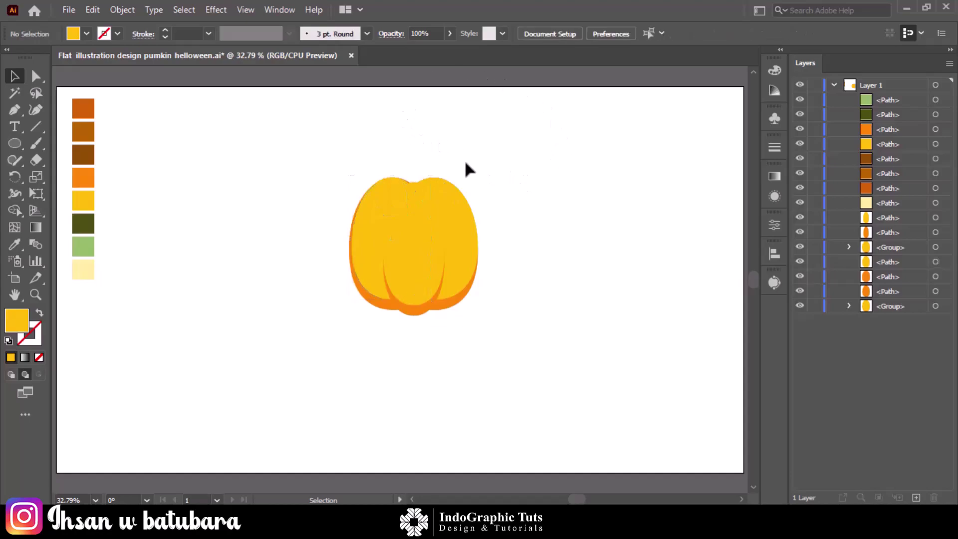
click(462, 216)
Delete the right lobe group and group all remaining pumpkin shapes together
drag(506, 201, 468, 245)
key(Delete)
mouse_move(333, 171)
mouse_down()
mouse_move(364, 235)
mouse_move(430, 245)
mouse_up()
right_click(376, 249)
click(399, 297)
Mirror the lobe horizontally, shift it left, and Alt-drag lobe copies out to both sides
click(774, 225)
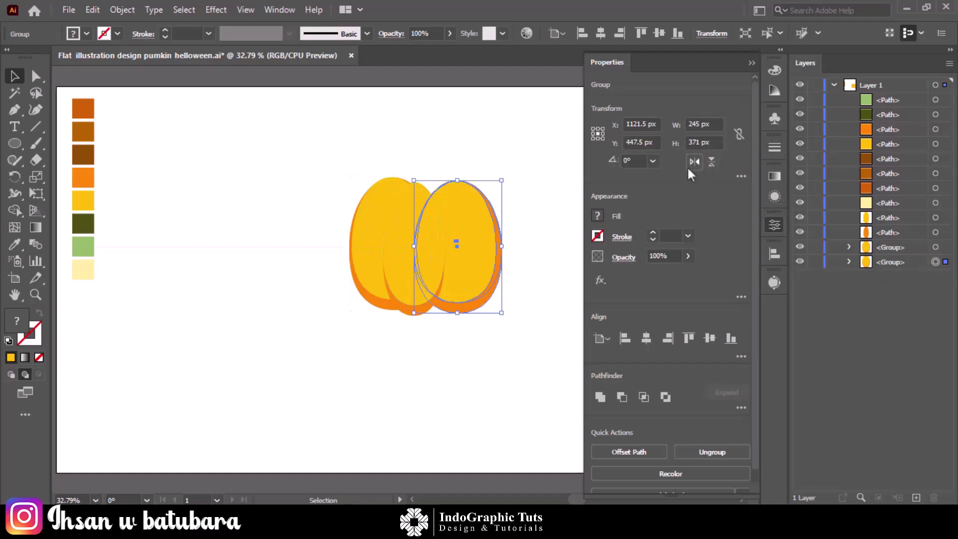
click(693, 161)
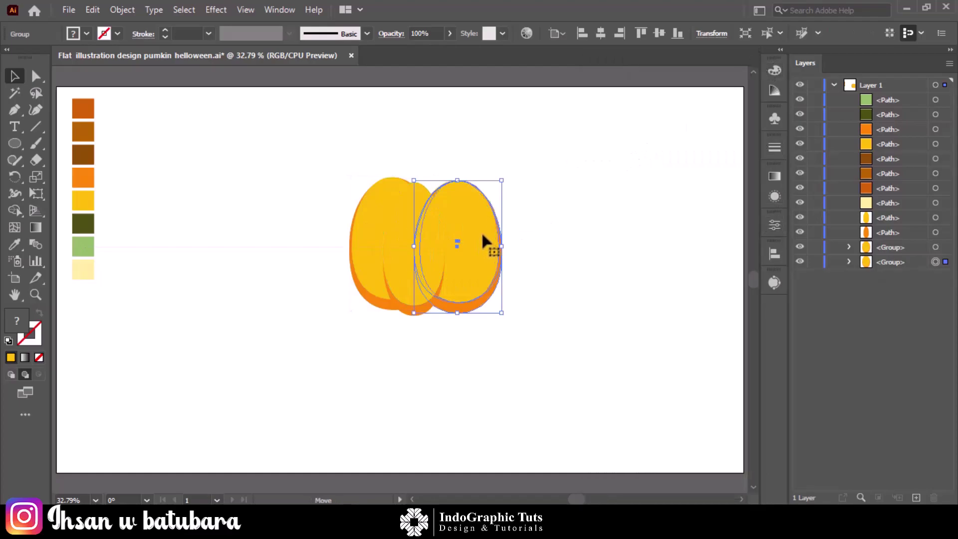
drag(482, 235, 464, 234)
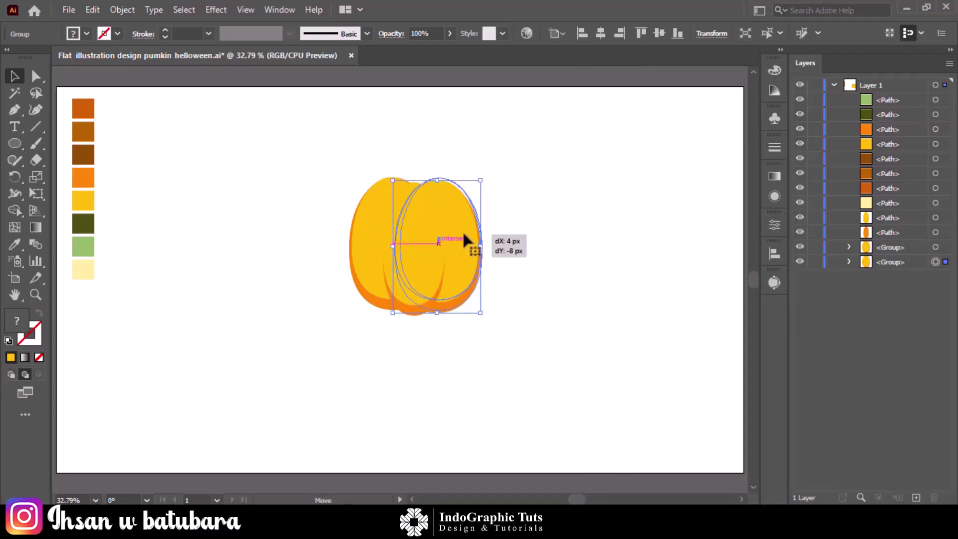
click(582, 231)
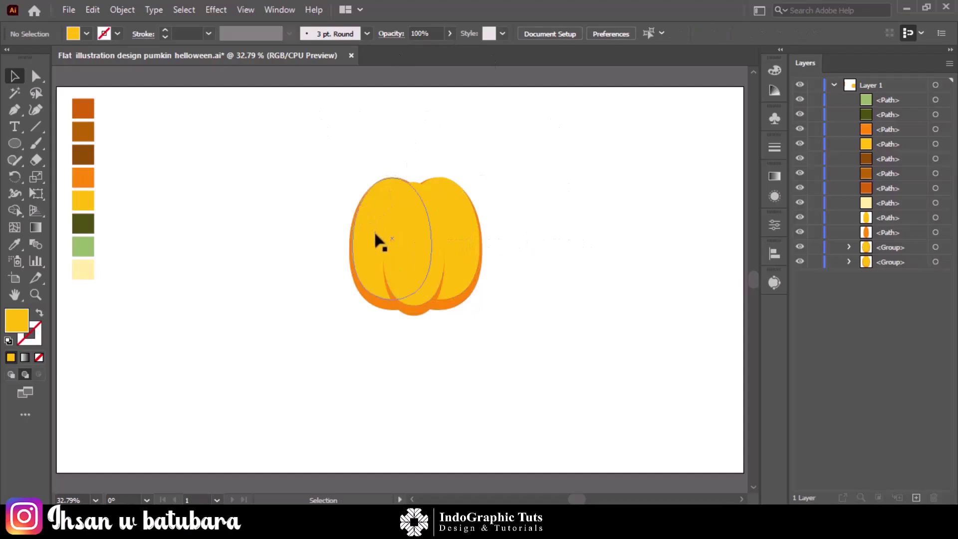
drag(379, 242, 357, 231)
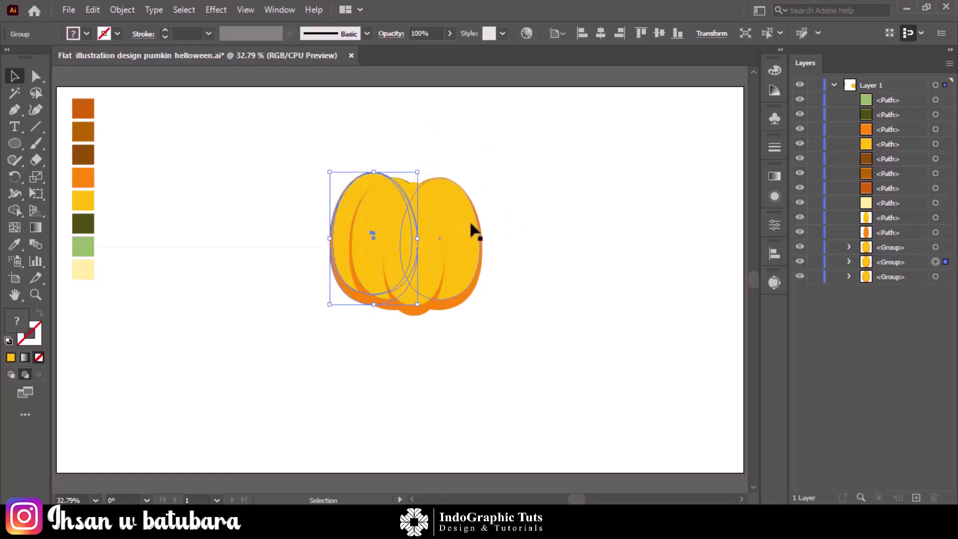
drag(460, 249, 474, 243)
click(567, 166)
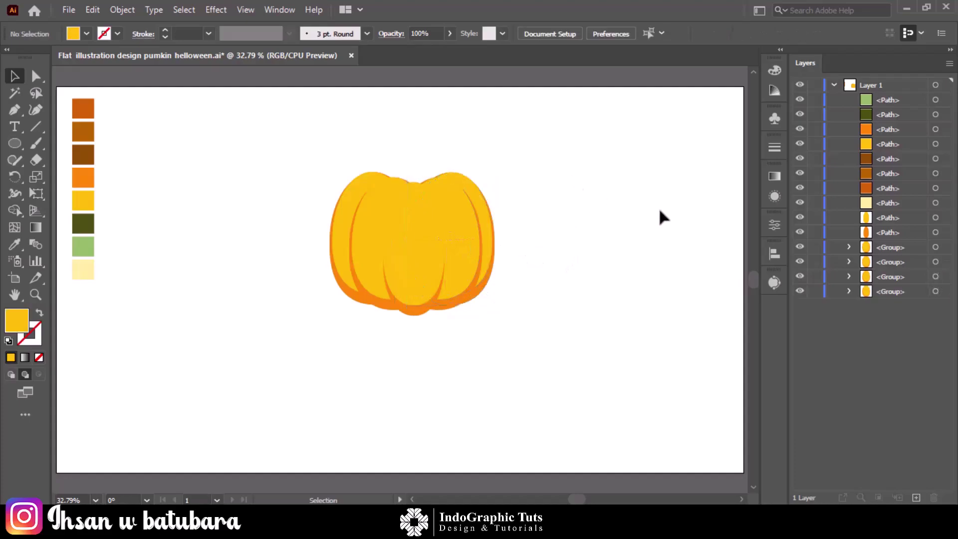
Select all pumpkin parts, move them down-left, and widen them to about 645 px
click(418, 257)
click(593, 235)
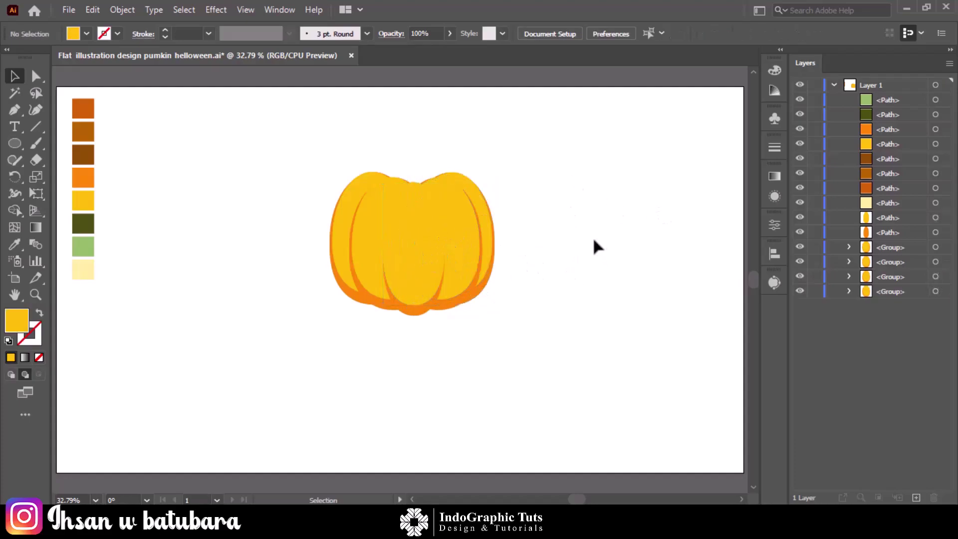
click(410, 266)
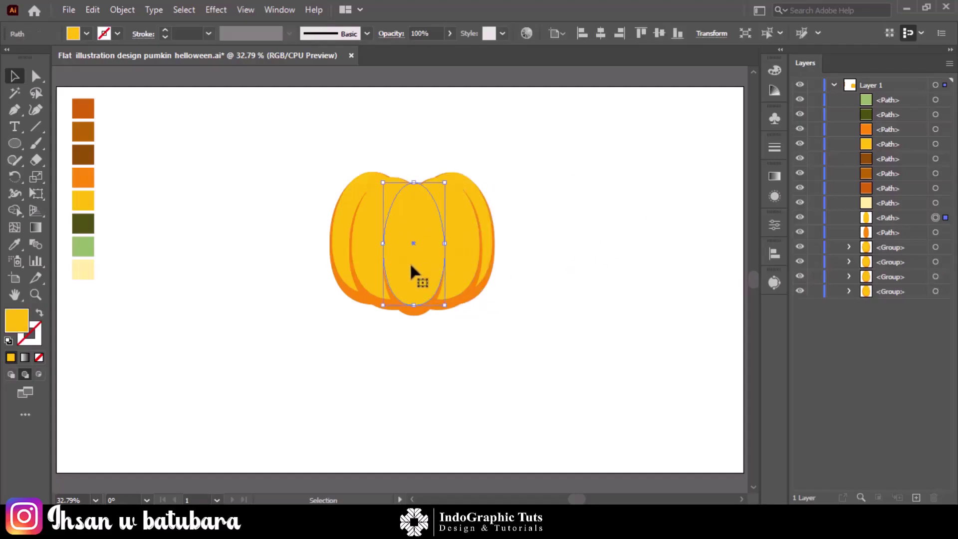
click(572, 224)
drag(303, 177, 534, 364)
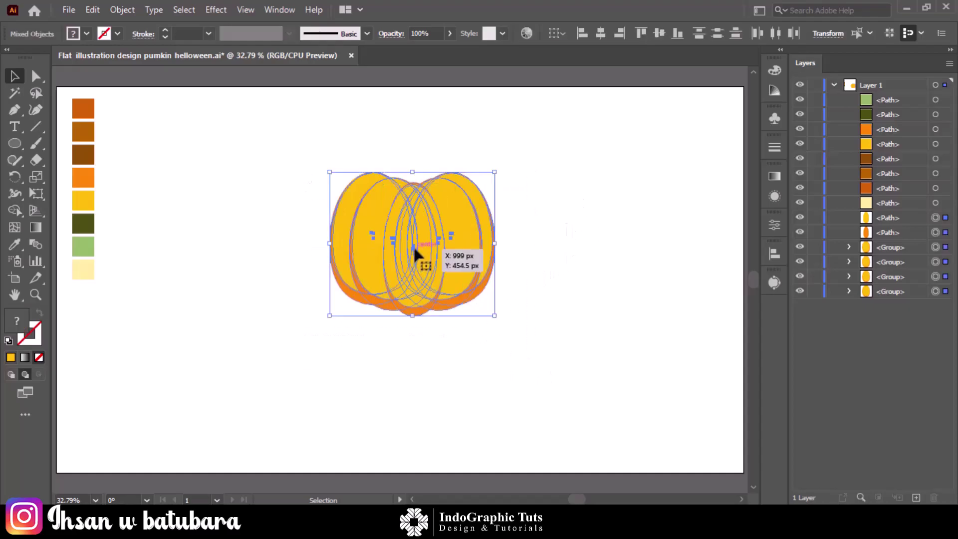
drag(413, 245, 382, 282)
drag(465, 281, 497, 291)
click(563, 232)
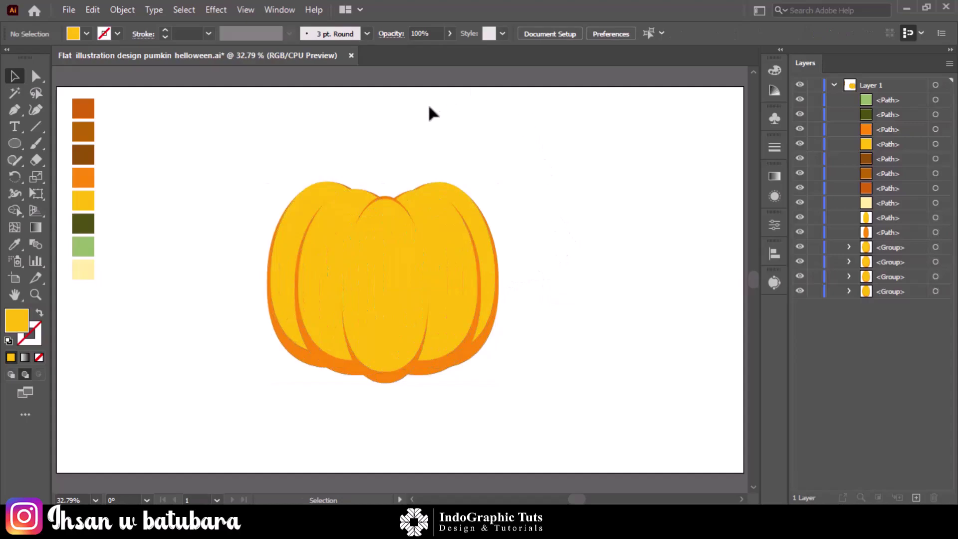
Copy the centre segment upward, send it to the back, and colour it dark orange
click(390, 255)
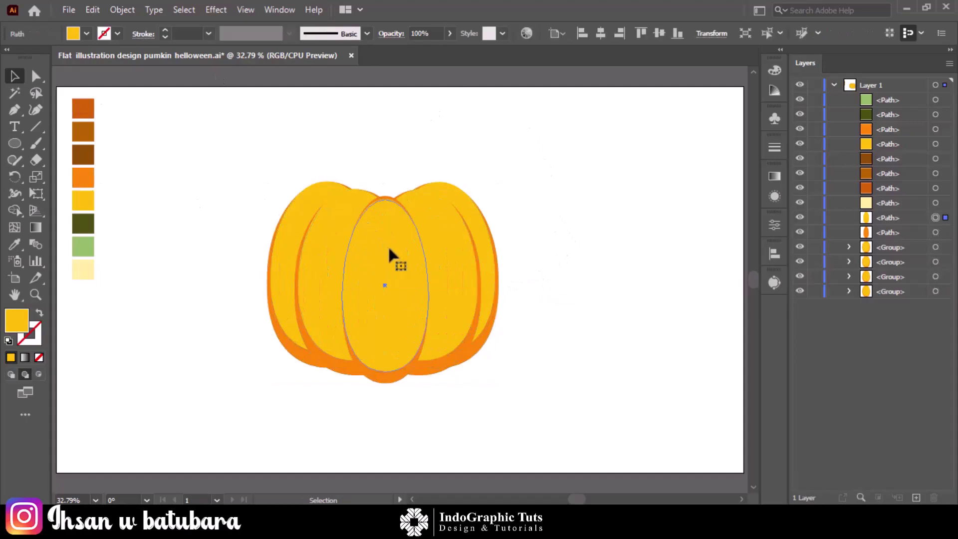
drag(389, 249, 389, 219)
right_click(387, 172)
mouse_move(429, 433)
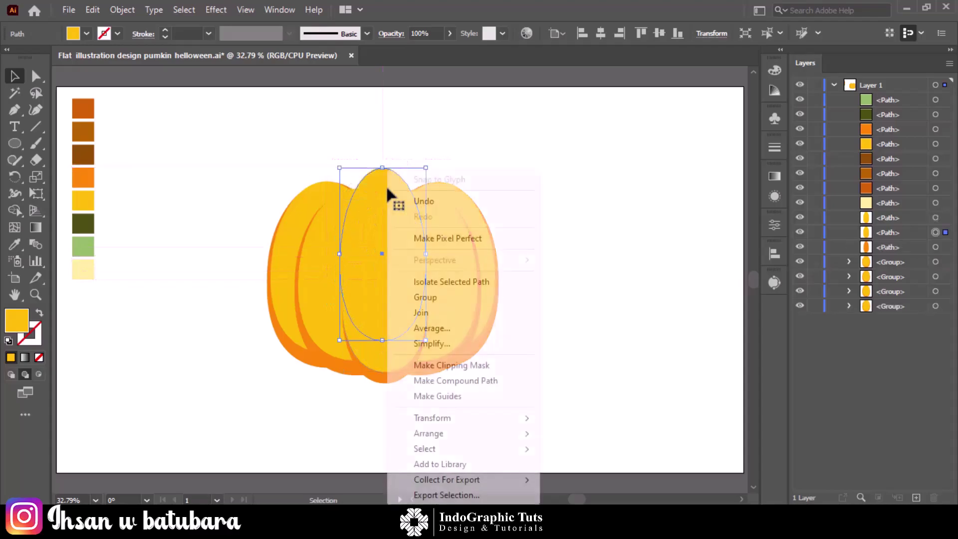
click(604, 480)
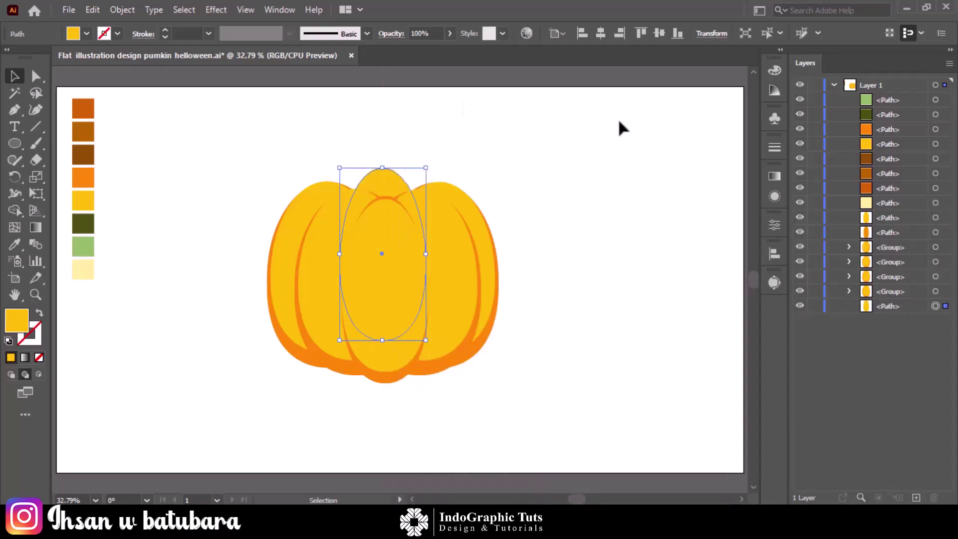
key(i)
click(83, 108)
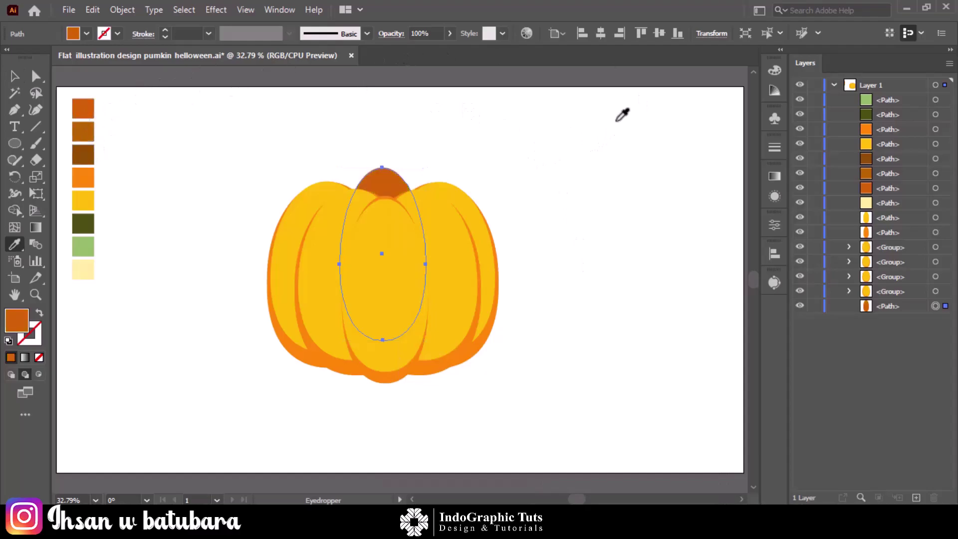
key(v)
Paste a brown copy behind the top piece, group them, and duplicate the group sideways
click(98, 14)
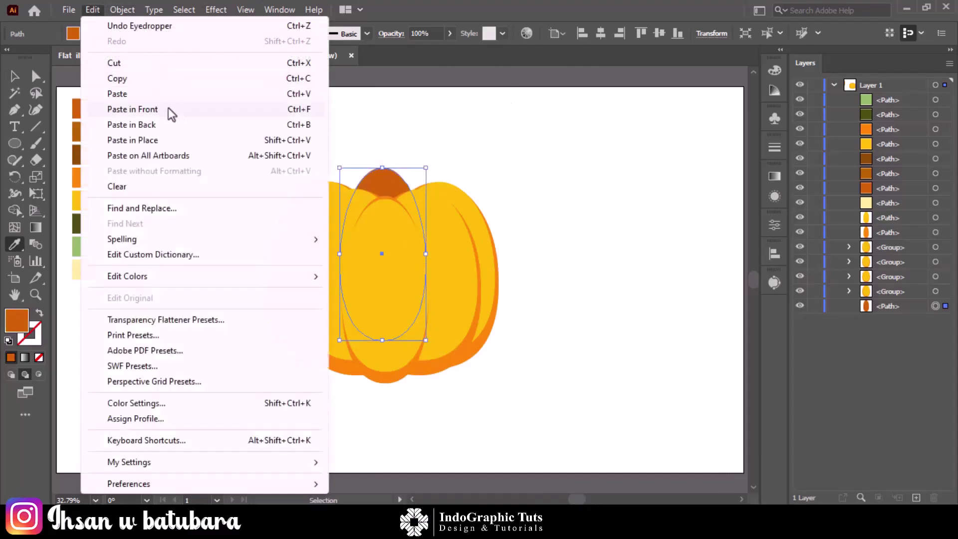
click(167, 111)
key(i)
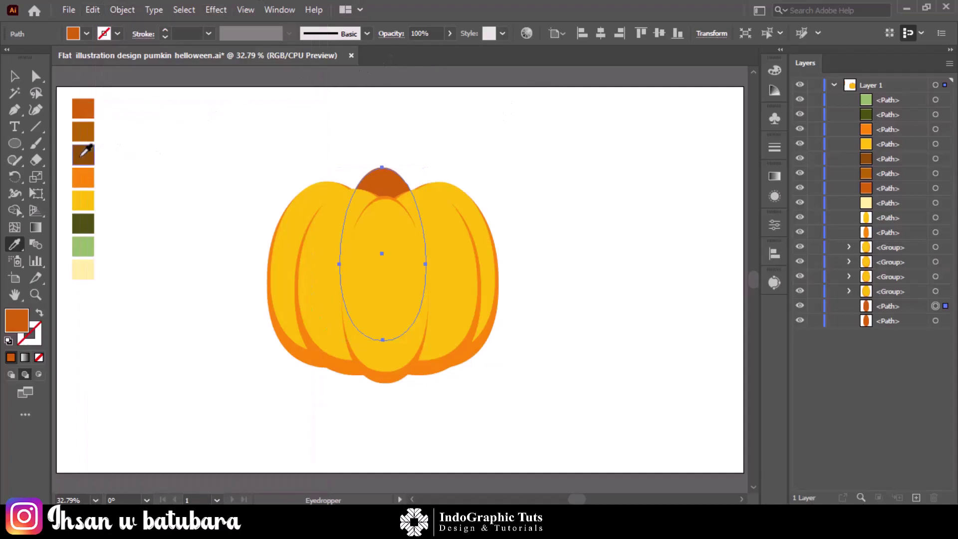
click(84, 154)
key(v)
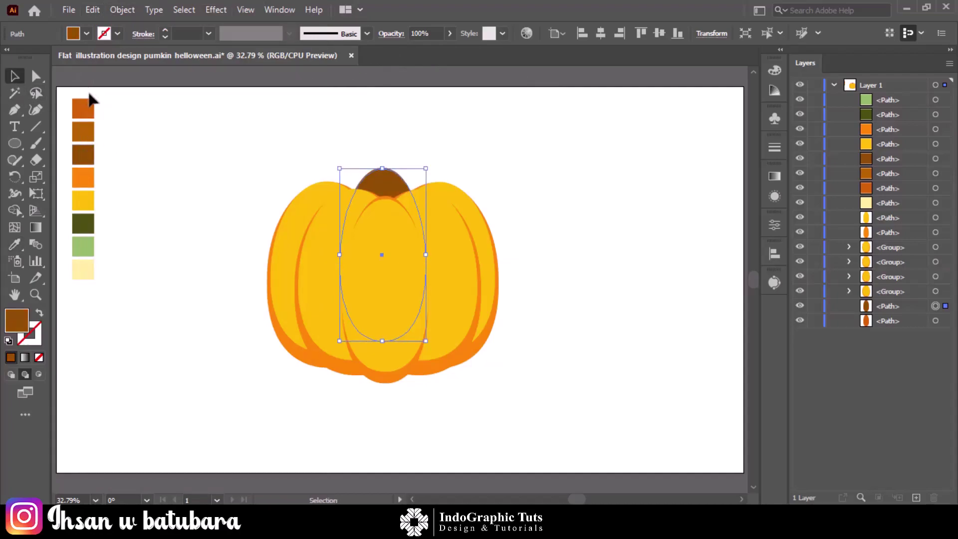
click(590, 144)
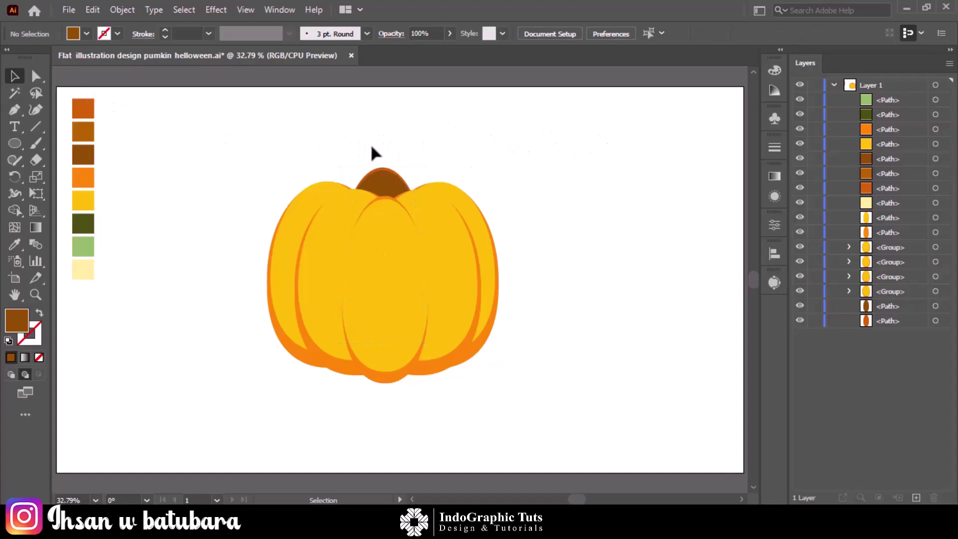
right_click(386, 185)
click(468, 274)
click(518, 237)
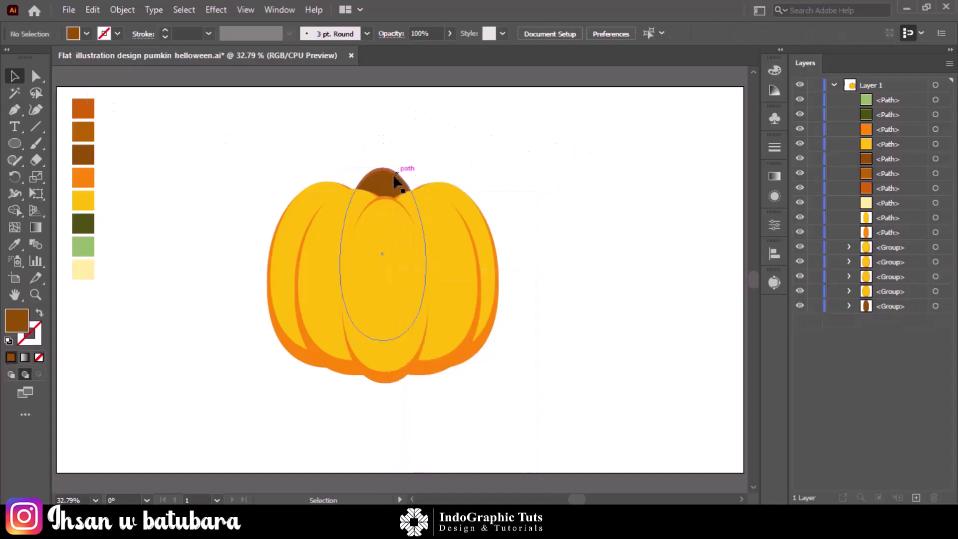
mouse_move(386, 186)
mouse_down()
mouse_move(418, 186)
mouse_move(352, 186)
mouse_up()
click(564, 131)
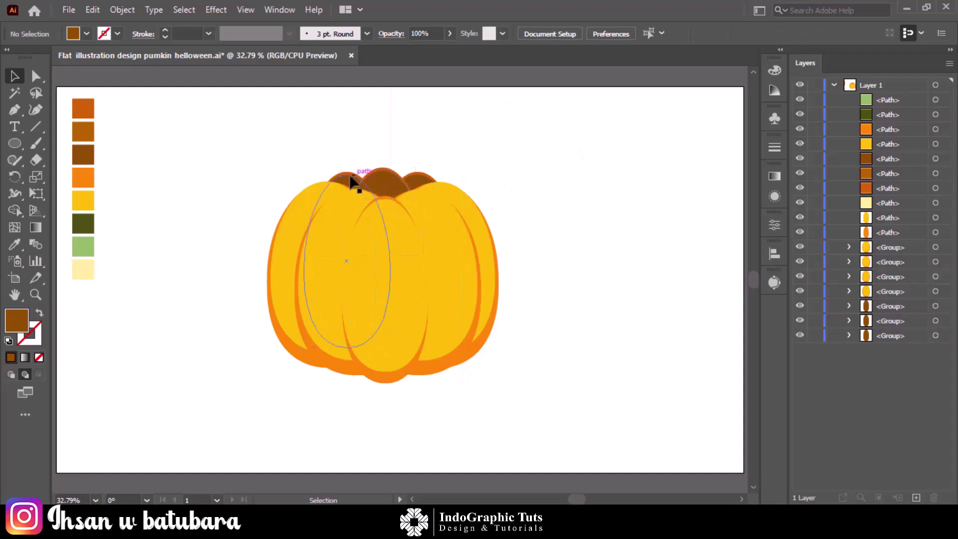
Widen the central oval slightly and stretch it taller toward the brown tops
click(381, 170)
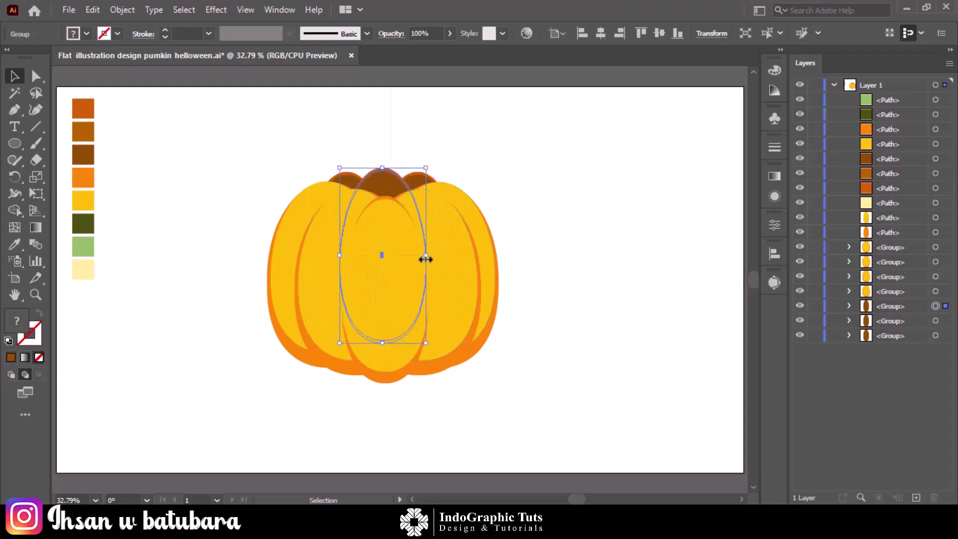
drag(426, 259, 435, 258)
mouse_move(382, 168)
mouse_down()
mouse_move(389, 161)
mouse_move(429, 184)
mouse_up()
click(422, 147)
click(438, 172)
click(523, 157)
click(420, 188)
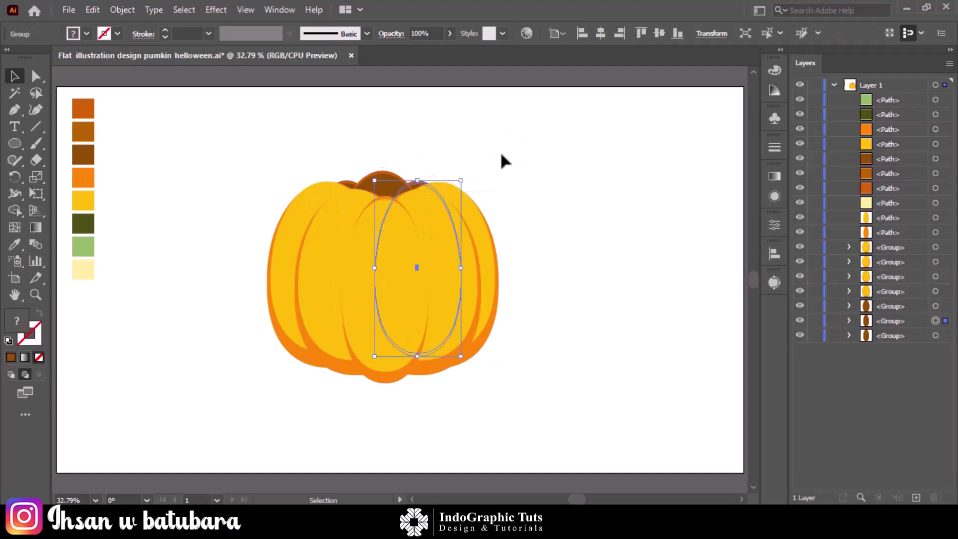
key(ctrl+shift+bracketleft)
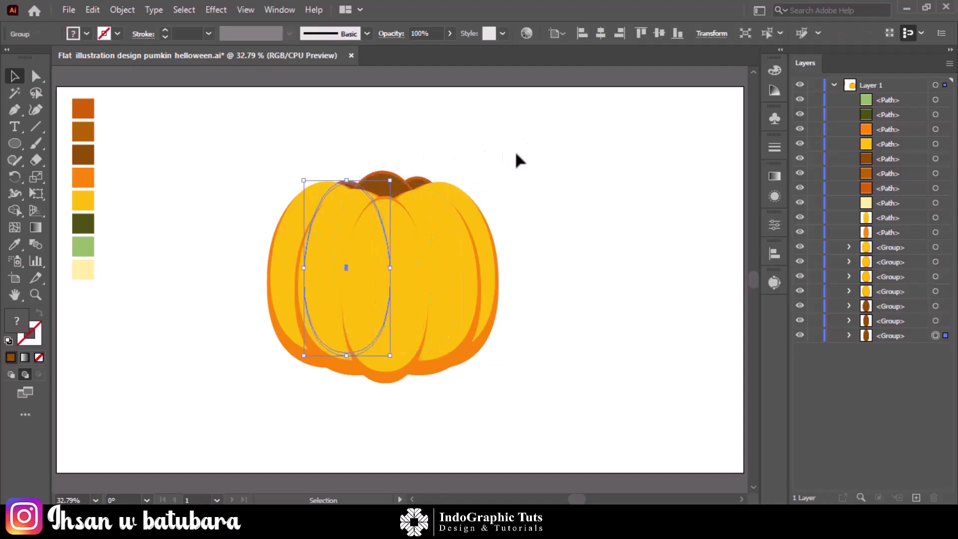
click(540, 151)
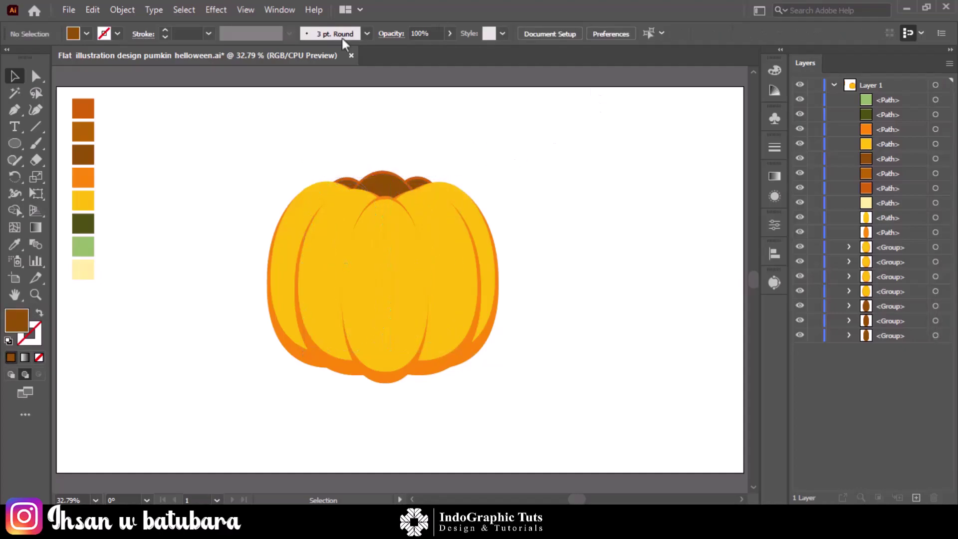
Draw a small pale yellow oval, tilt it, and move it onto the centre lobe
key(i)
click(84, 270)
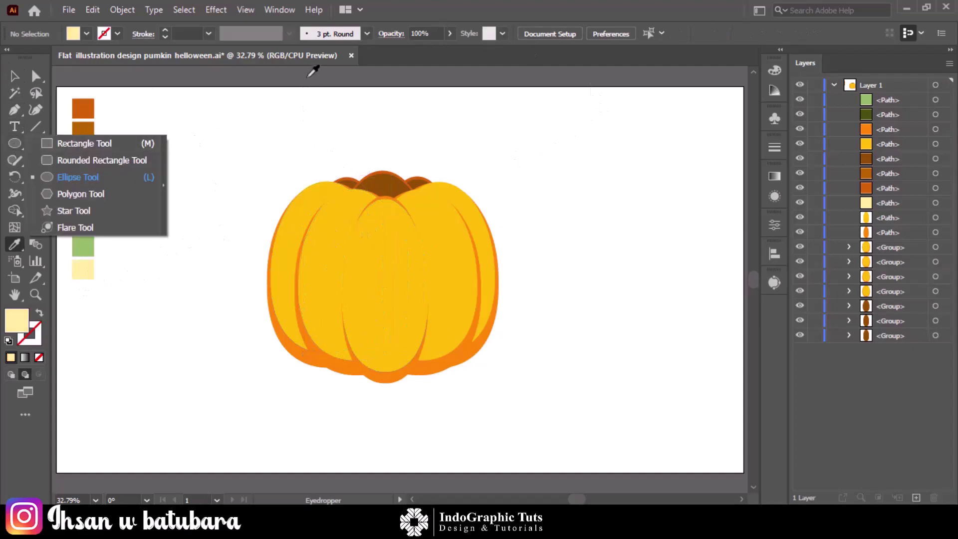
click(78, 177)
mouse_move(204, 168)
mouse_down()
mouse_move(179, 208)
mouse_move(186, 223)
mouse_up()
key(v)
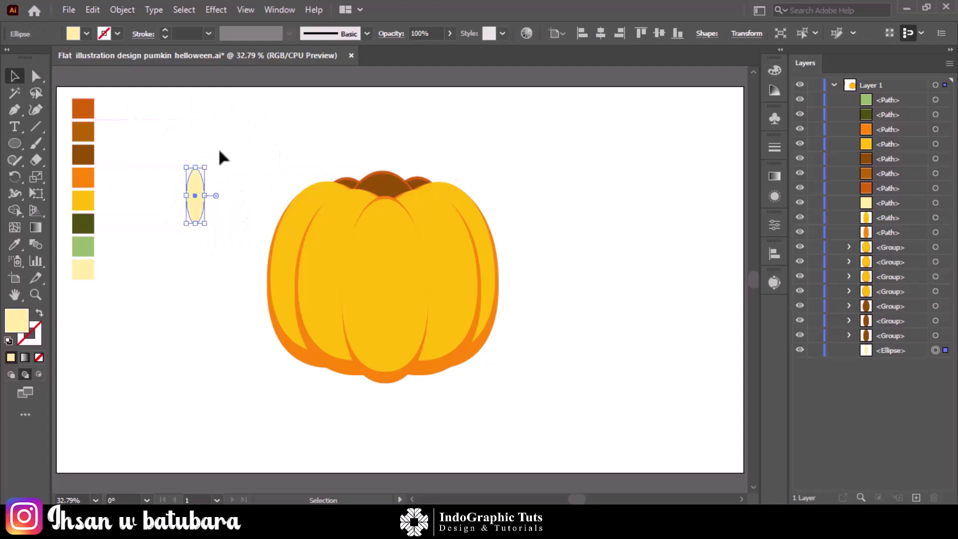
drag(213, 160, 215, 159)
mouse_move(192, 210)
mouse_down()
mouse_move(370, 253)
mouse_move(369, 268)
mouse_up()
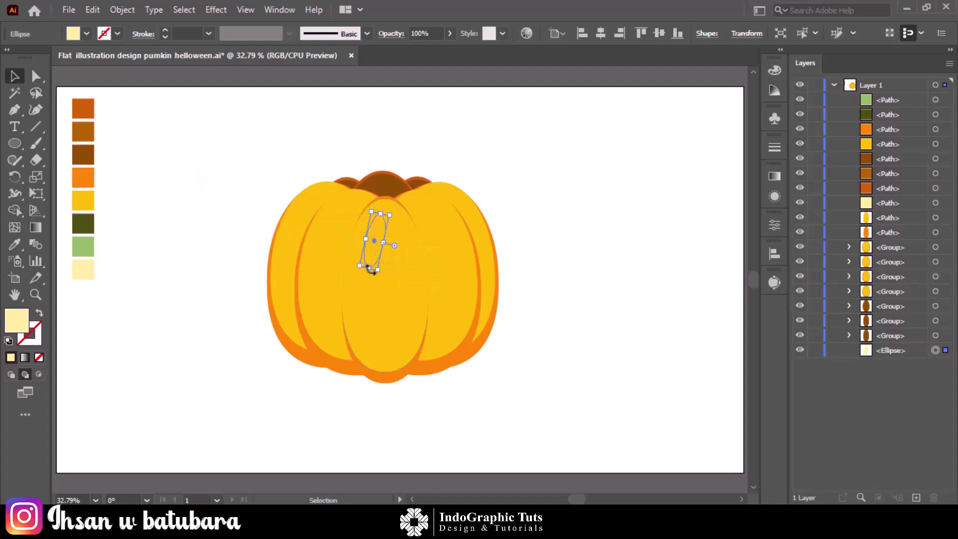
Bring the highlight oval in front of all pumpkin parts and shorten it
right_click(373, 263)
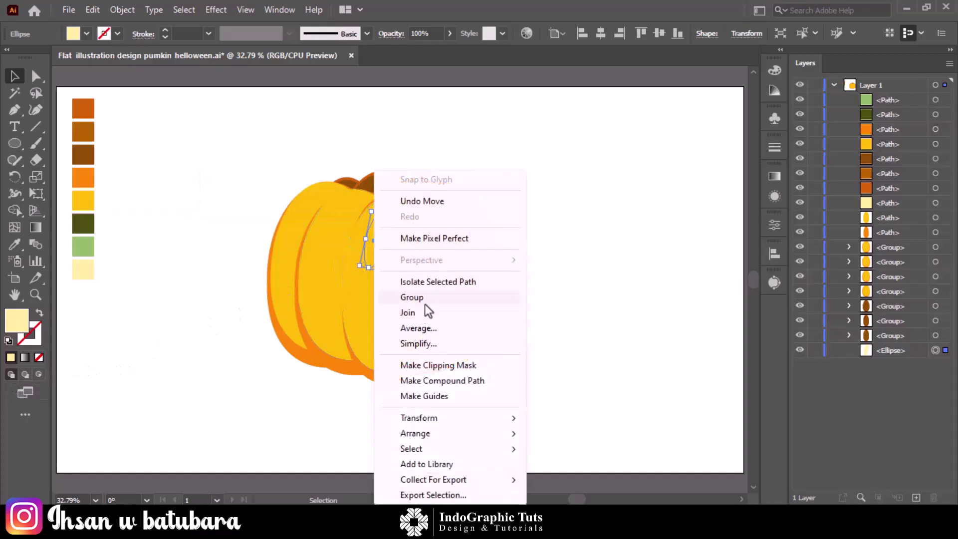
click(615, 436)
click(597, 98)
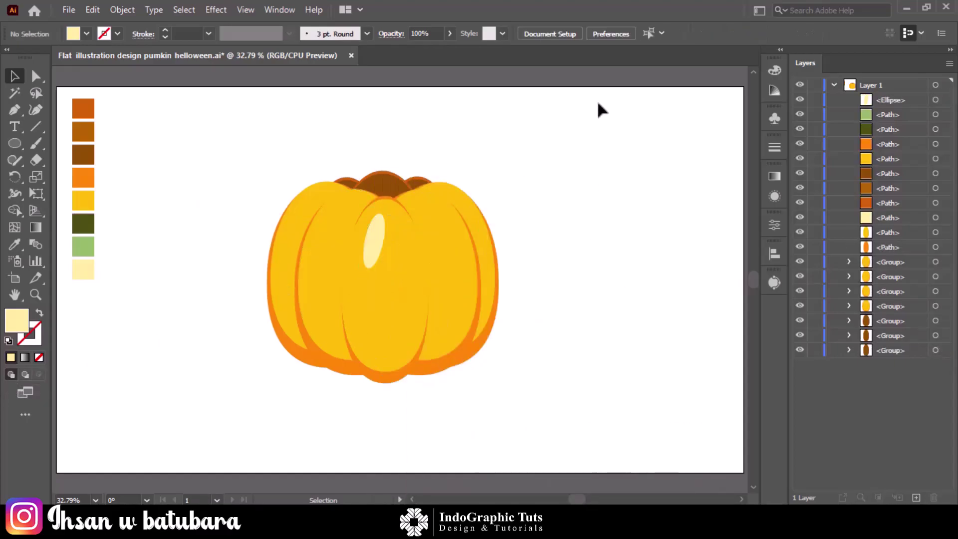
click(380, 240)
mouse_move(369, 268)
mouse_down()
mouse_move(374, 259)
mouse_move(332, 230)
mouse_move(369, 219)
mouse_up()
click(528, 131)
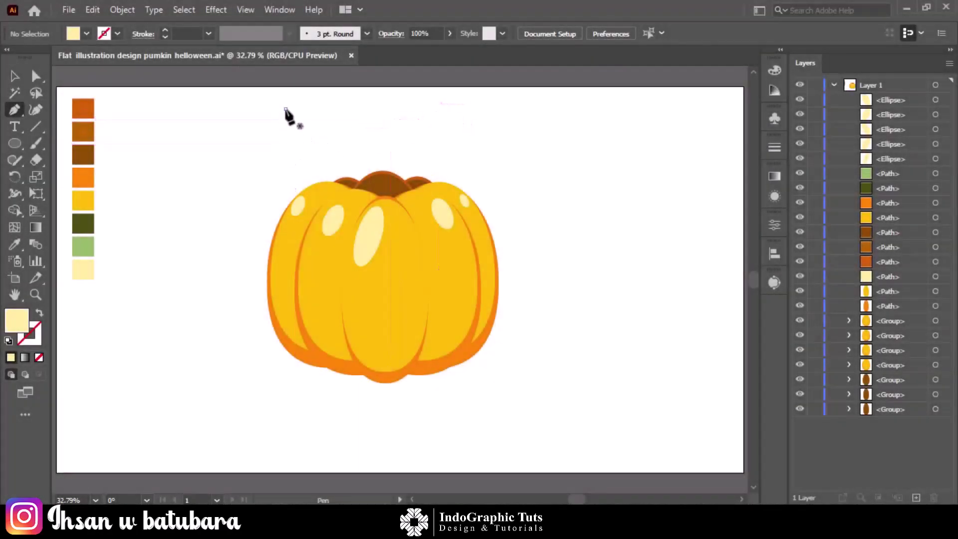
Draw the closed stem outline above the pumpkin with the Pen tool
click(285, 109)
click(240, 142)
click(240, 180)
click(184, 209)
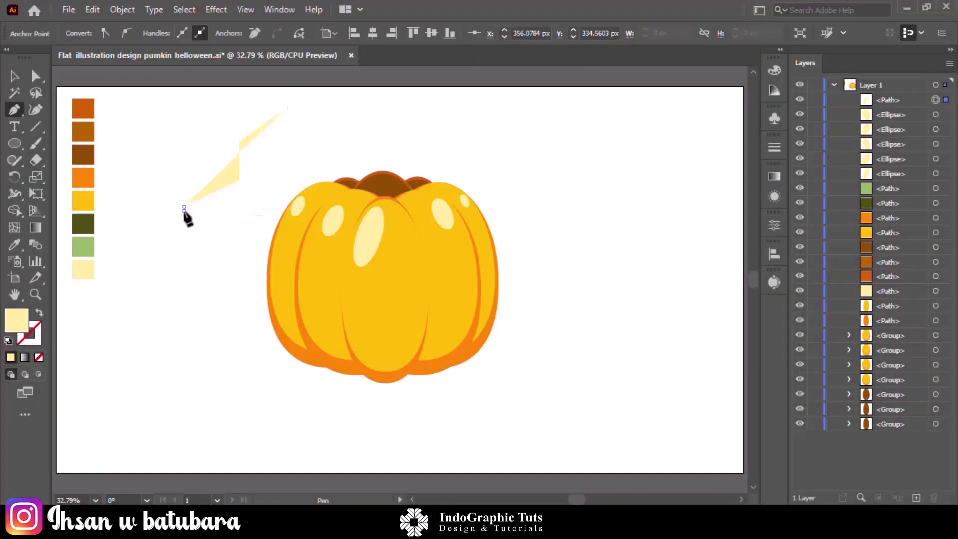
click(281, 200)
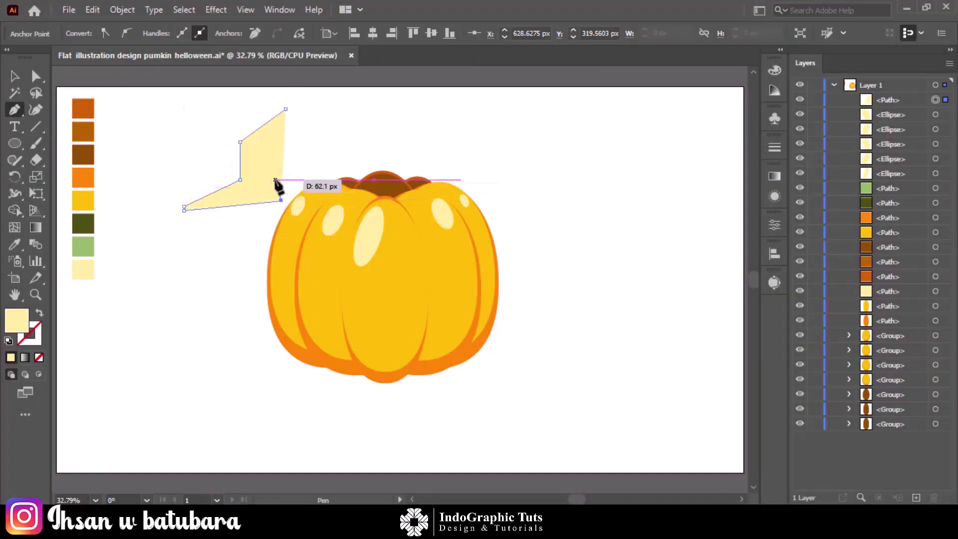
click(274, 178)
click(277, 145)
click(303, 114)
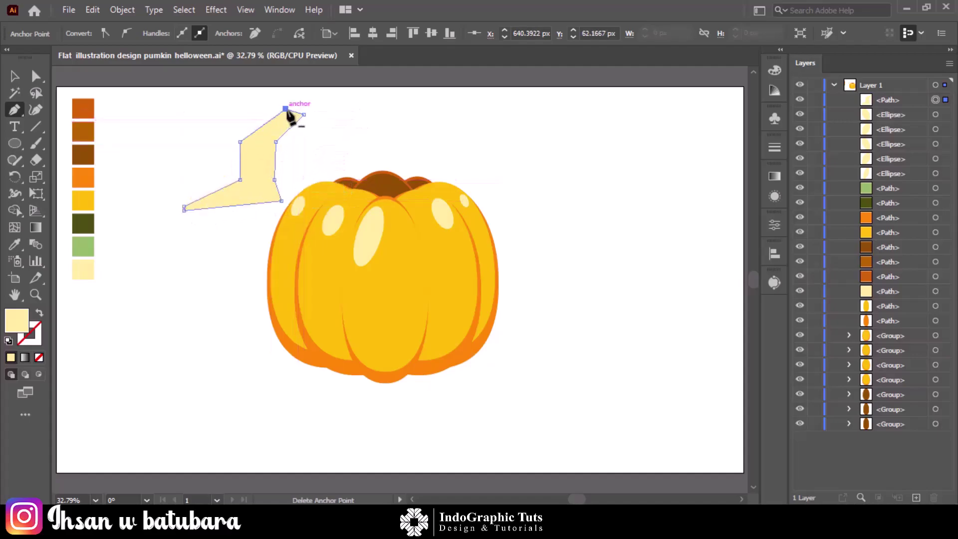
key(v)
Fill the stem dark green, round its four inner corners, and move it onto the pumpkin top
key(i)
click(83, 223)
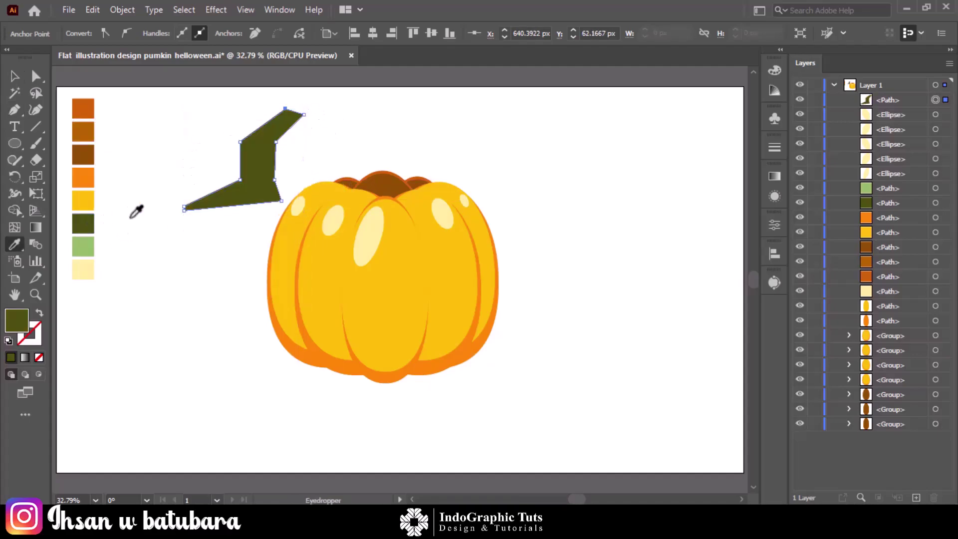
key(v)
key(a)
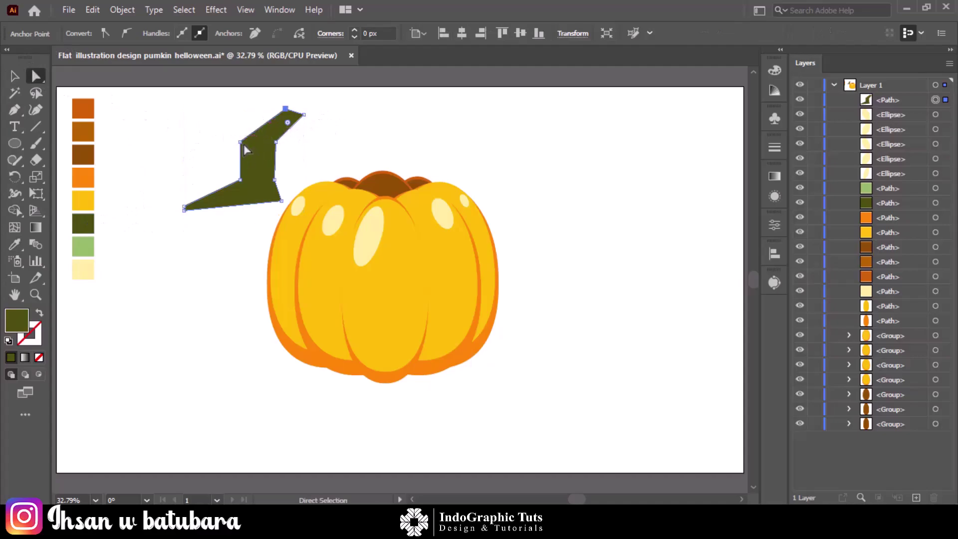
click(241, 142)
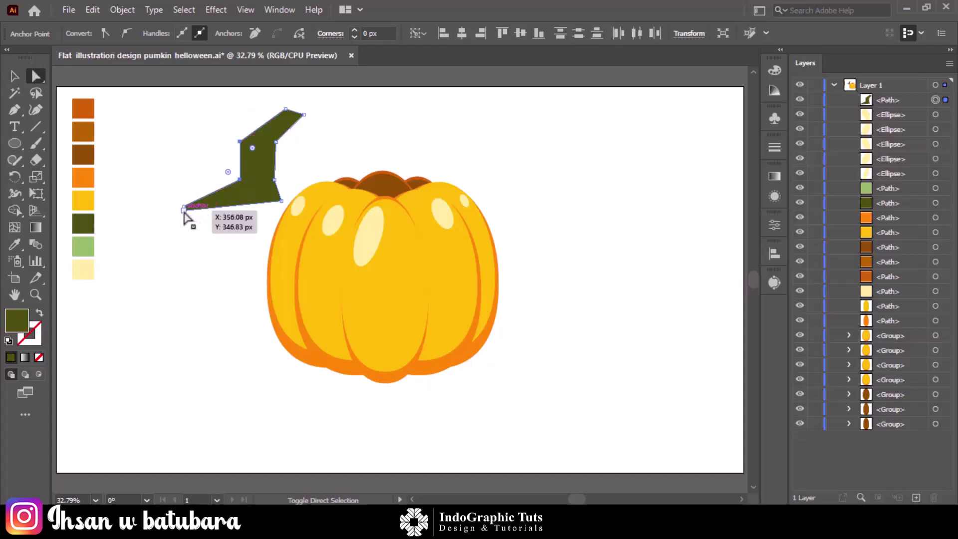
shift+click(275, 143)
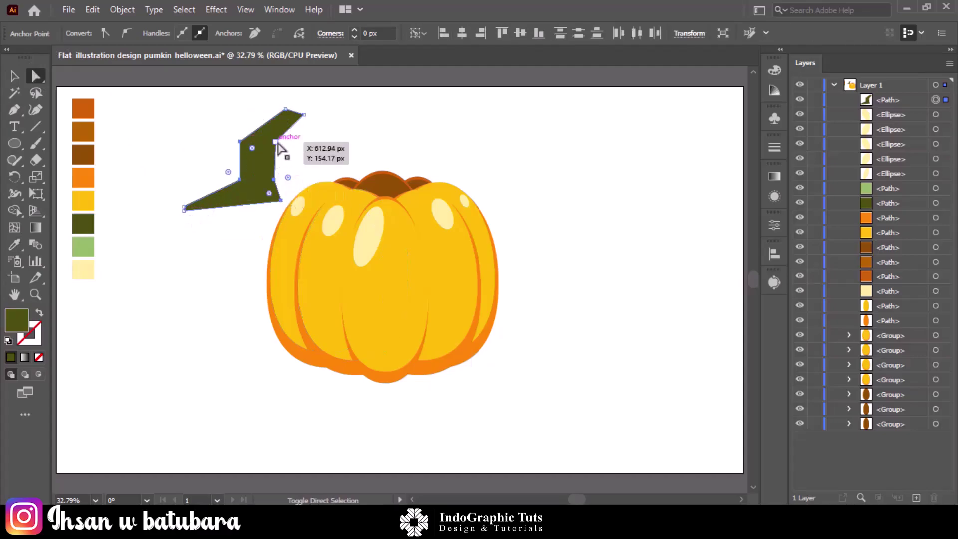
drag(252, 149, 284, 165)
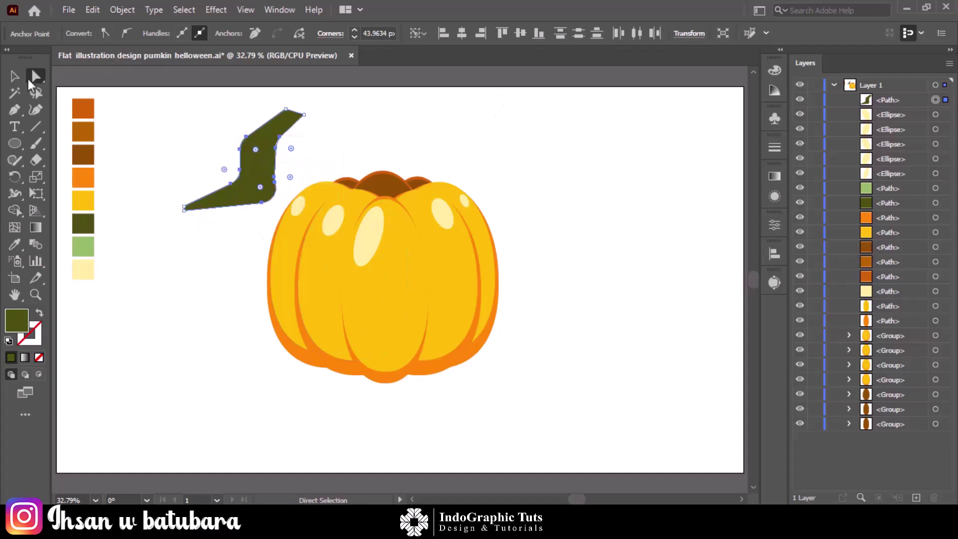
key(v)
click(397, 107)
drag(251, 196, 388, 194)
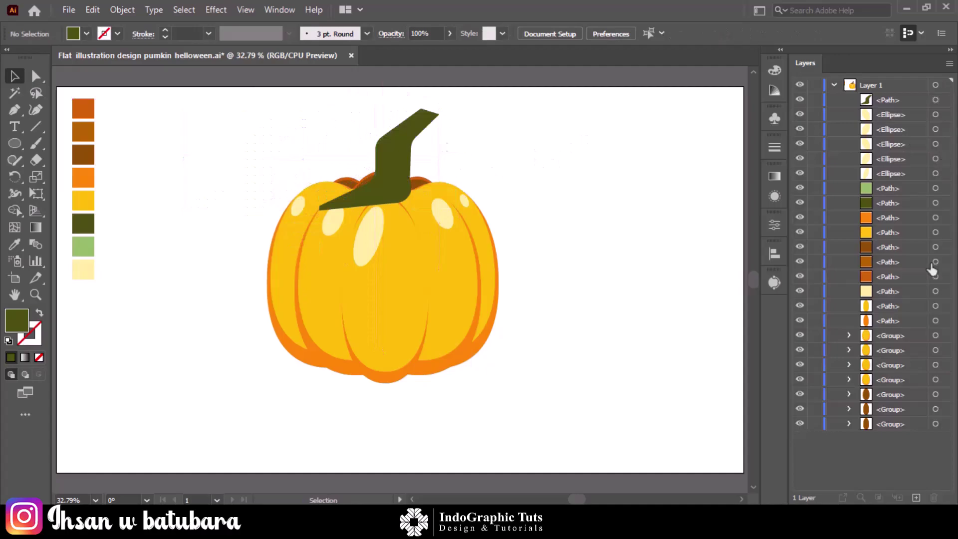
Send the green stem below the pumpkin body groups in the Layers panel
click(934, 100)
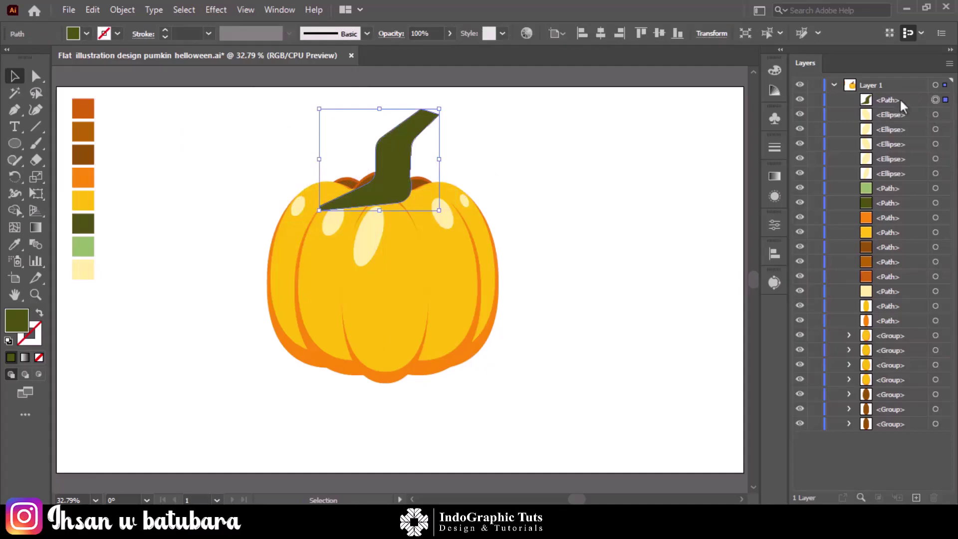
drag(899, 98, 902, 385)
click(621, 189)
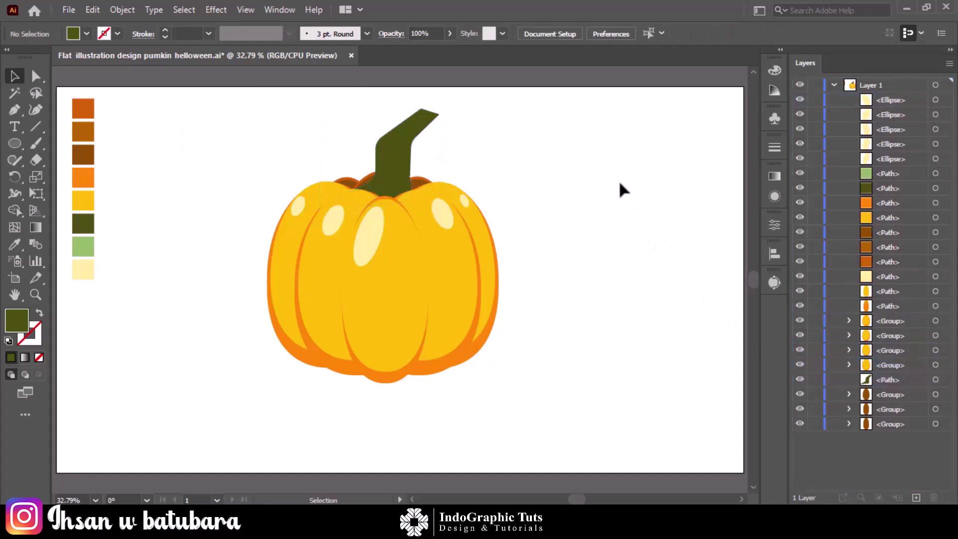
Extend the stem's bottom-right corner, then move it back onto the pumpkin's top
drag(387, 167, 554, 174)
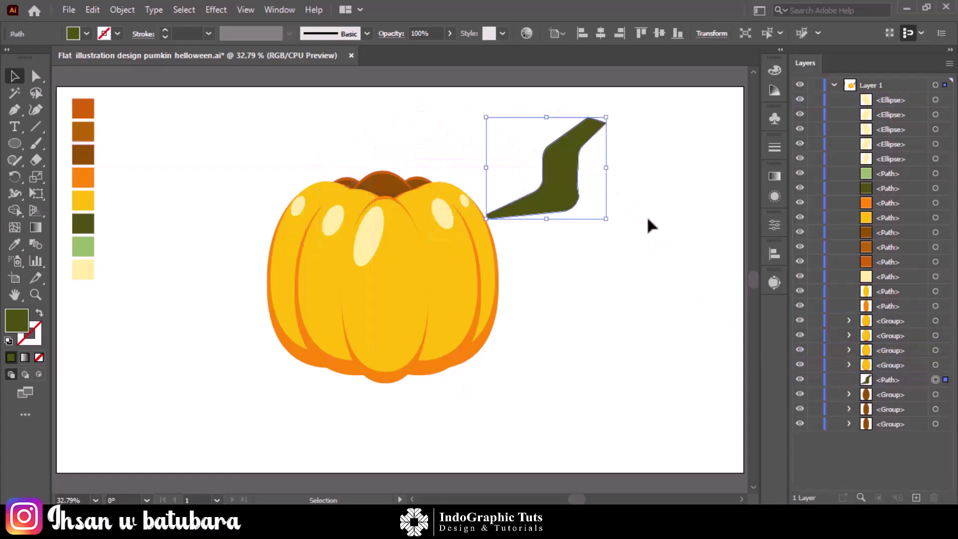
click(36, 76)
mouse_move(566, 210)
mouse_down()
mouse_move(631, 212)
mouse_move(611, 210)
mouse_up()
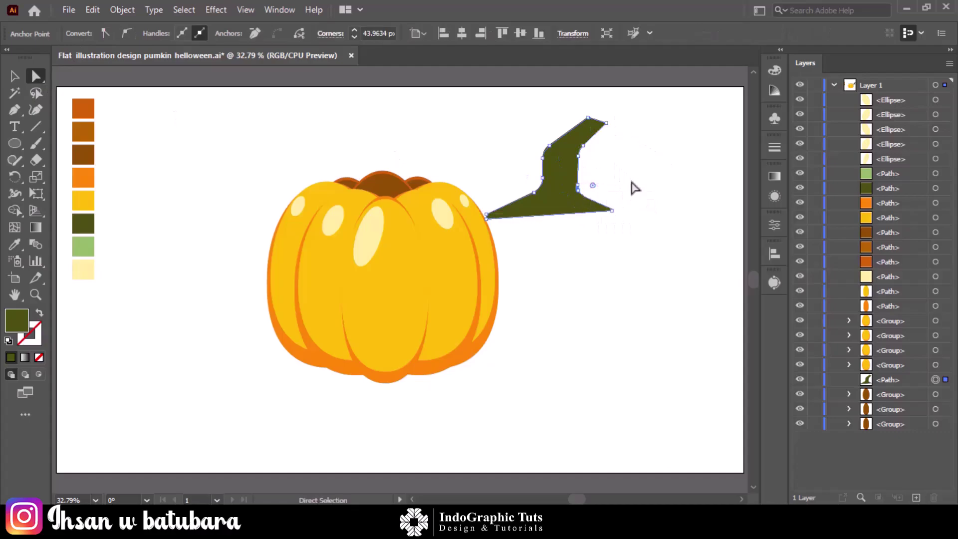
key(v)
drag(577, 197, 402, 199)
click(601, 203)
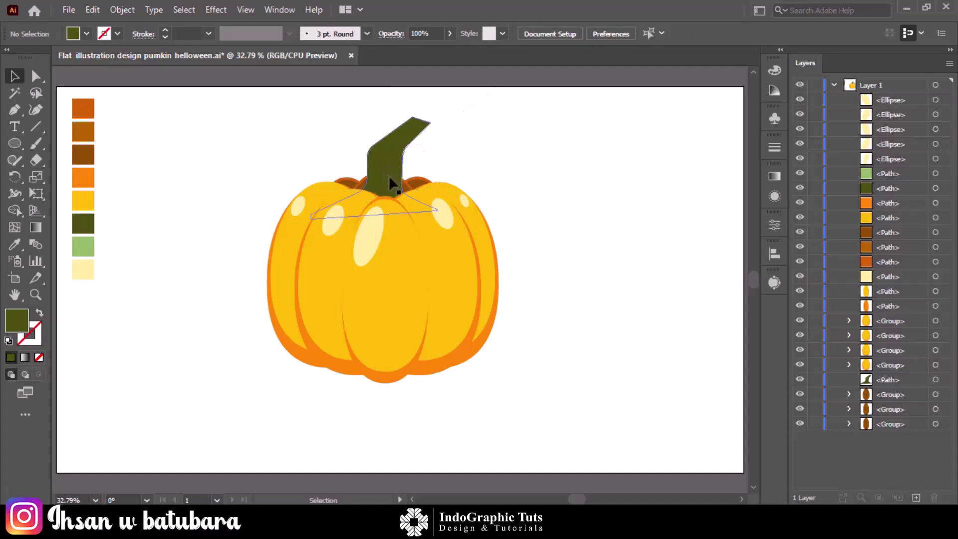
drag(388, 175, 389, 175)
click(530, 155)
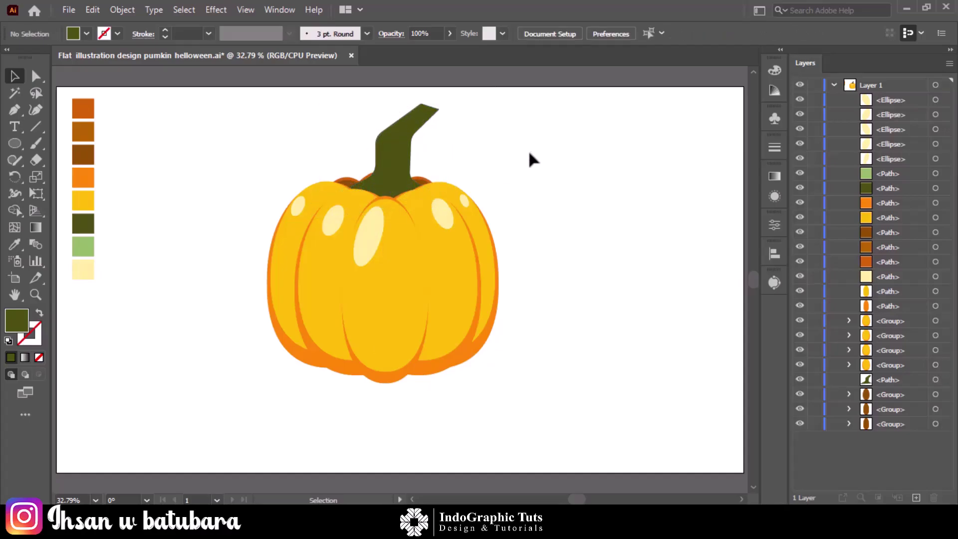
Widen the stem, lower its top and shift it slightly left to centre it
click(935, 394)
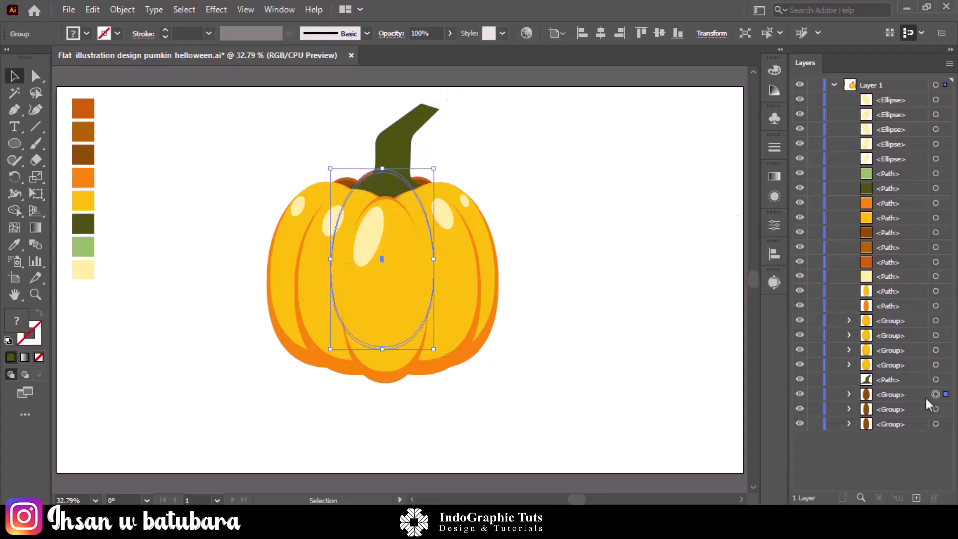
click(413, 131)
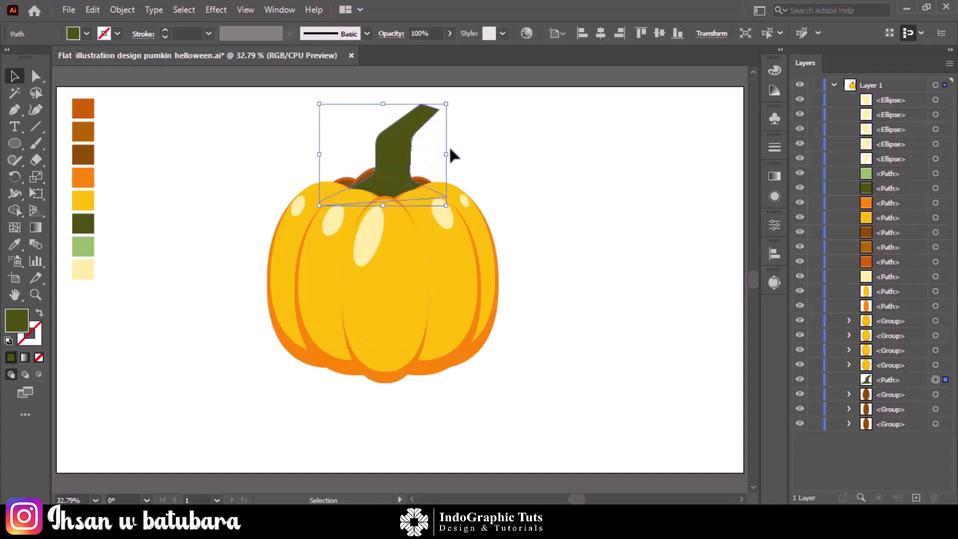
drag(443, 157, 460, 159)
drag(383, 104, 383, 114)
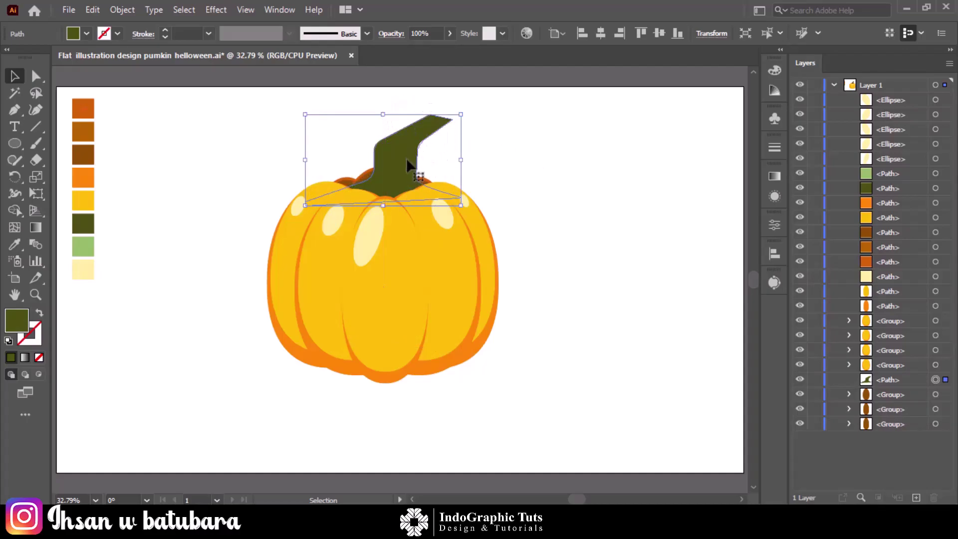
drag(405, 164, 399, 157)
click(504, 134)
Delete the small left highlight spot and set the fill colour to black (000000)
click(384, 349)
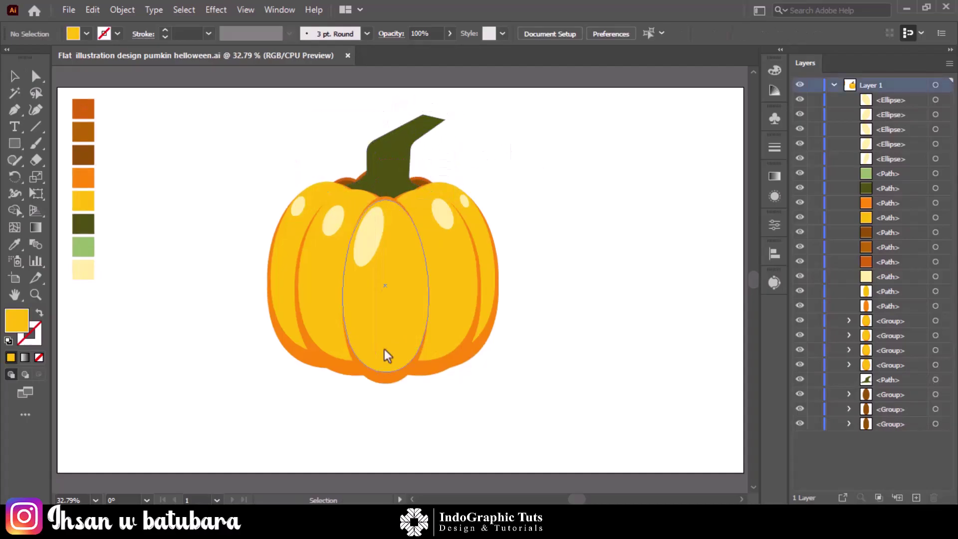
click(299, 205)
key(Delete)
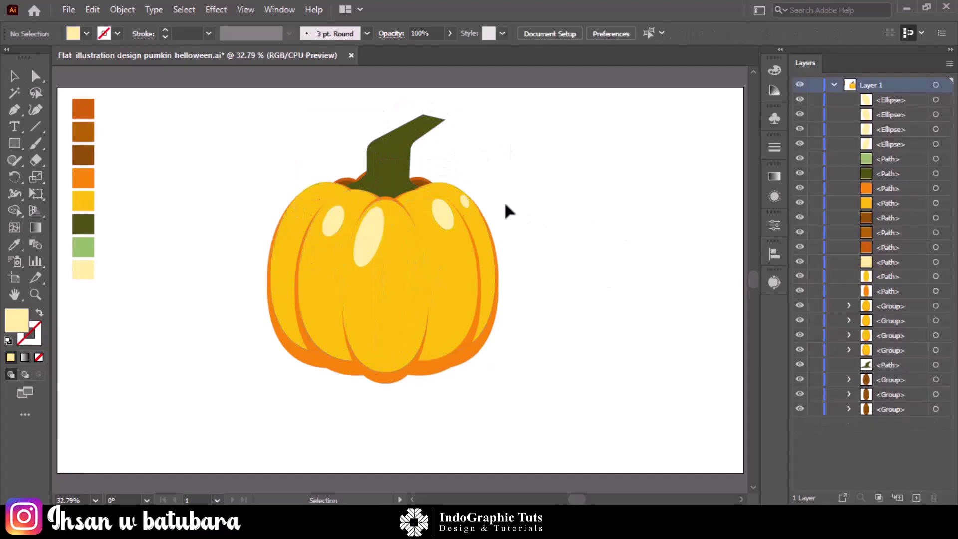
double_click(16, 320)
text(000000)
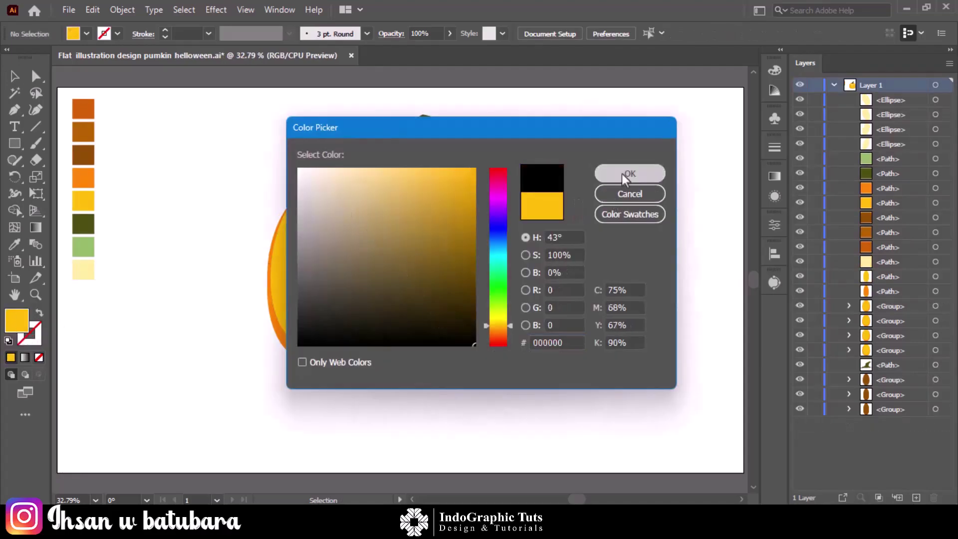
click(621, 174)
Zoom in and draw a shading shape from the centre lobe's top to its bottom
key(p)
drag(393, 393, 393, 393)
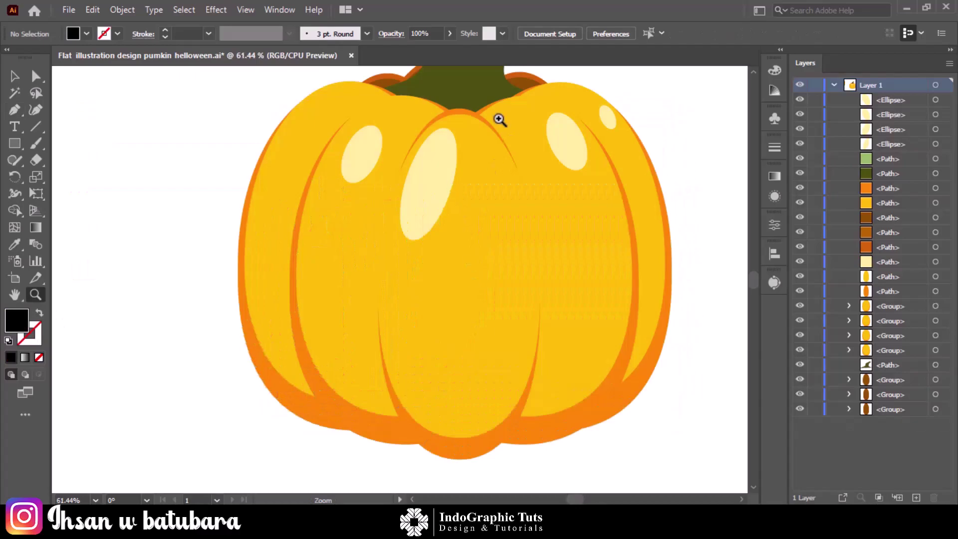
key(p)
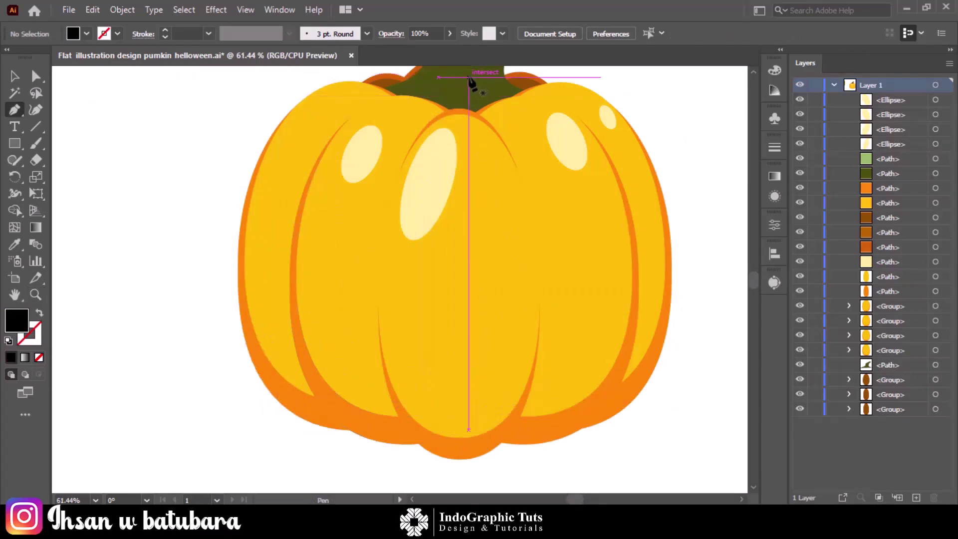
click(417, 92)
click(437, 107)
click(407, 127)
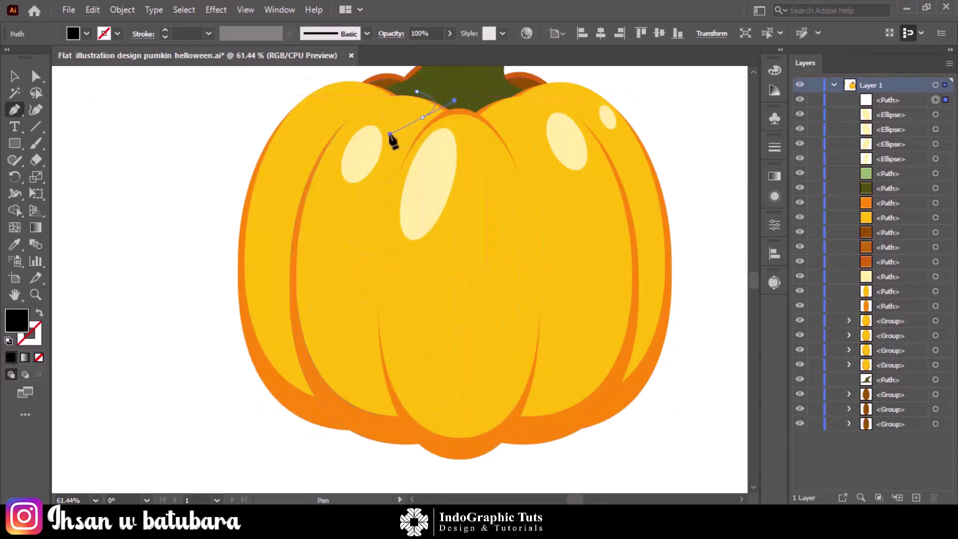
drag(382, 392, 418, 464)
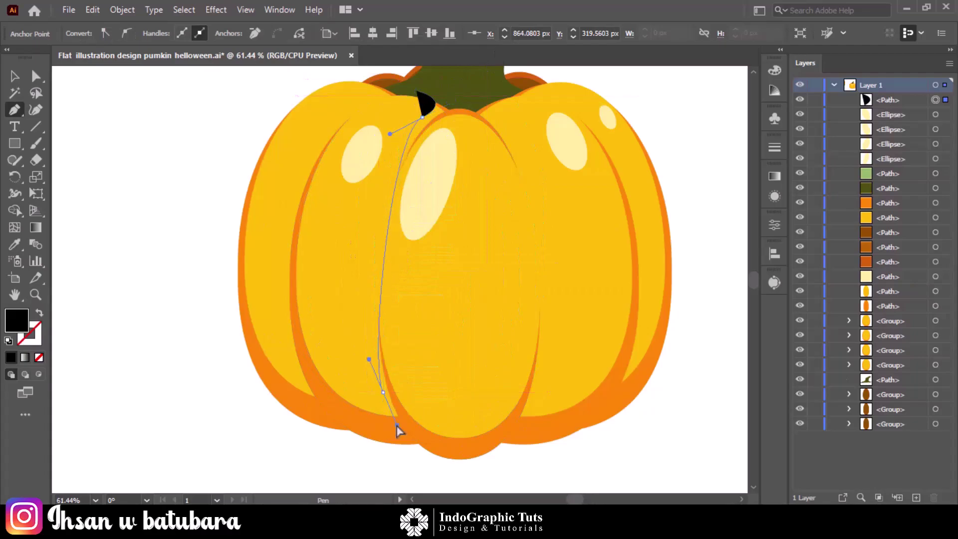
click(436, 439)
click(468, 116)
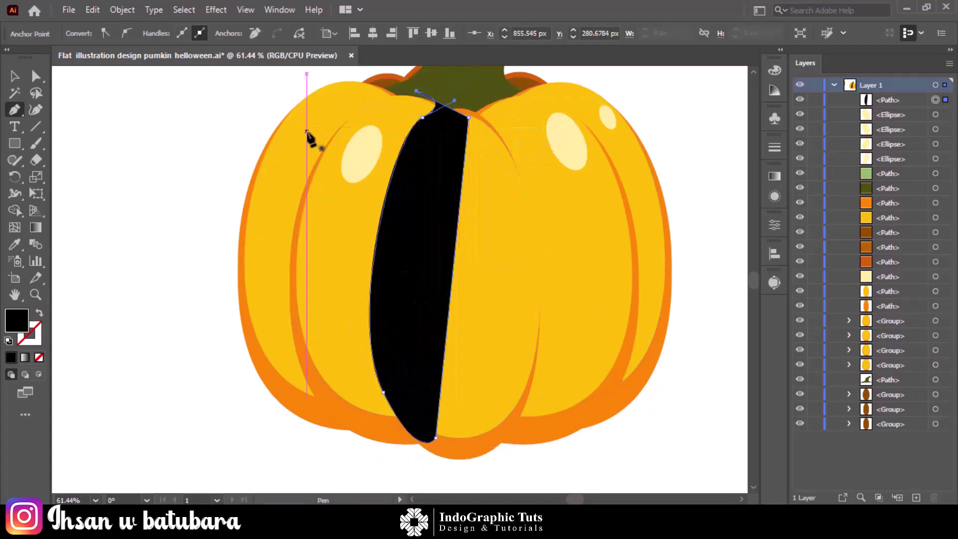
Move the black shading shape inside the centre lobe group in the Layers panel
key(v)
click(479, 150)
drag(889, 100, 892, 329)
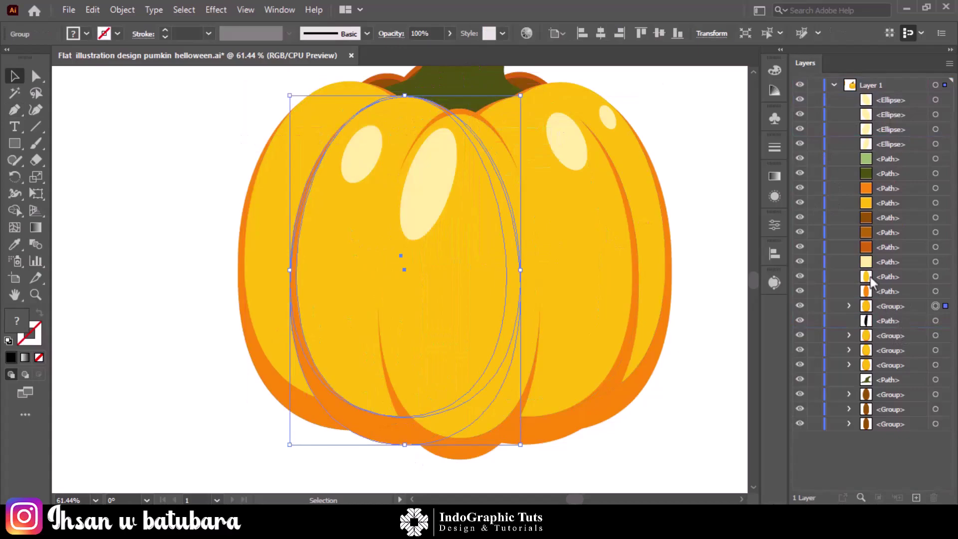
click(848, 306)
drag(896, 364, 908, 319)
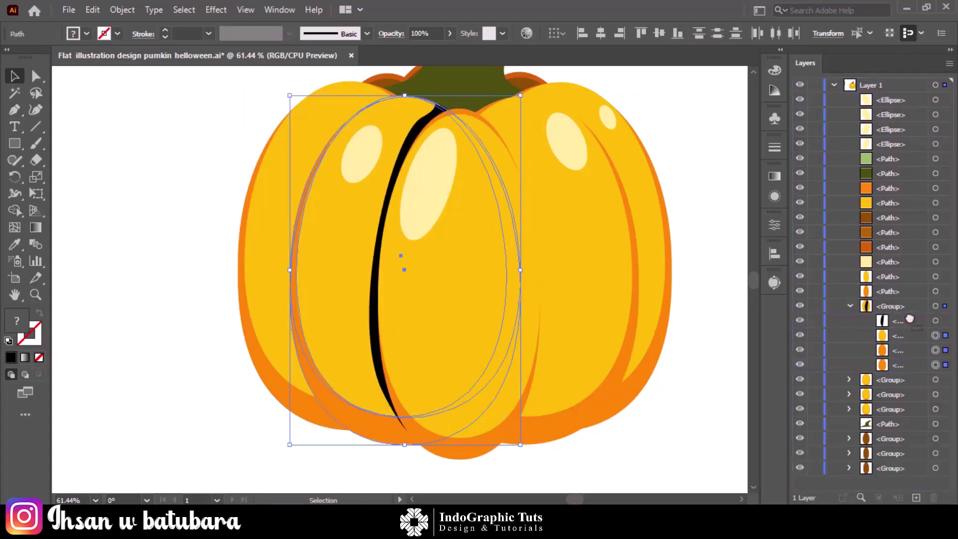
Set the black shading stripe's opacity to 35%
click(935, 320)
click(419, 33)
text(5)
key(Return)
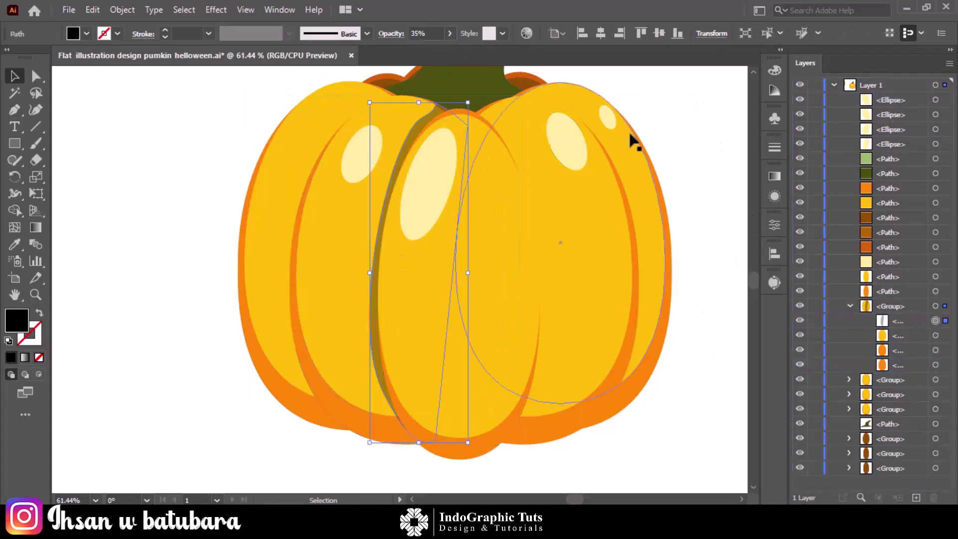
click(384, 299)
click(935, 321)
Bulge the stripe's lower-left curve outward with Direct Selection
click(415, 139)
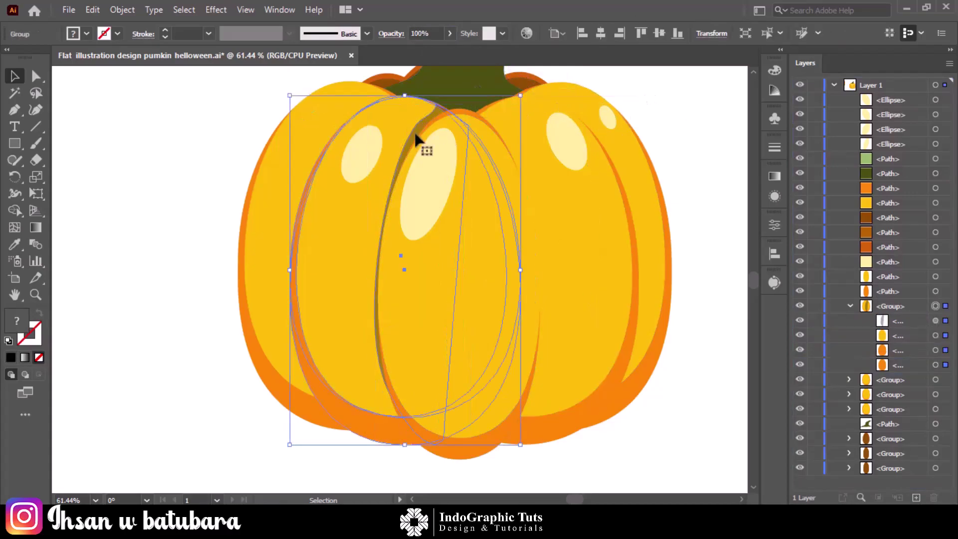
click(935, 320)
click(35, 76)
click(423, 120)
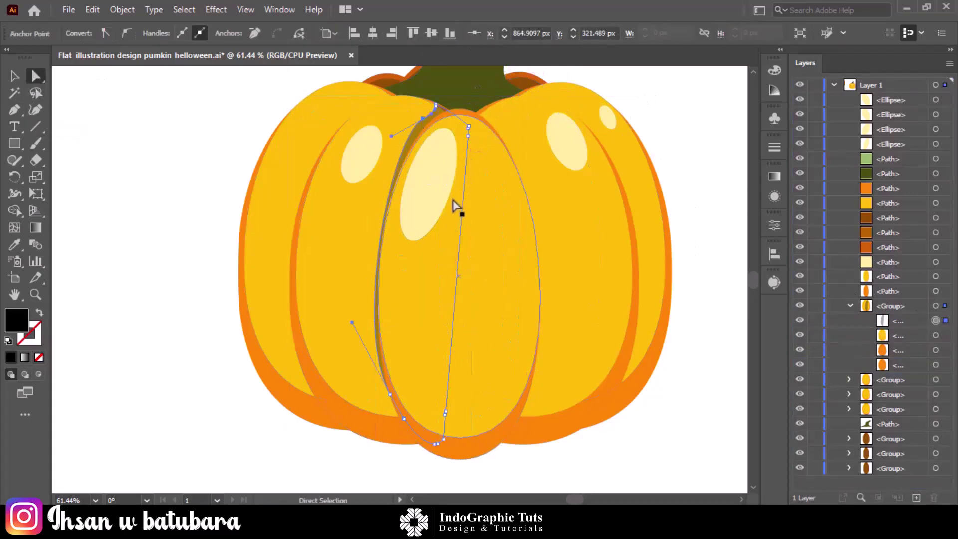
drag(380, 284, 369, 285)
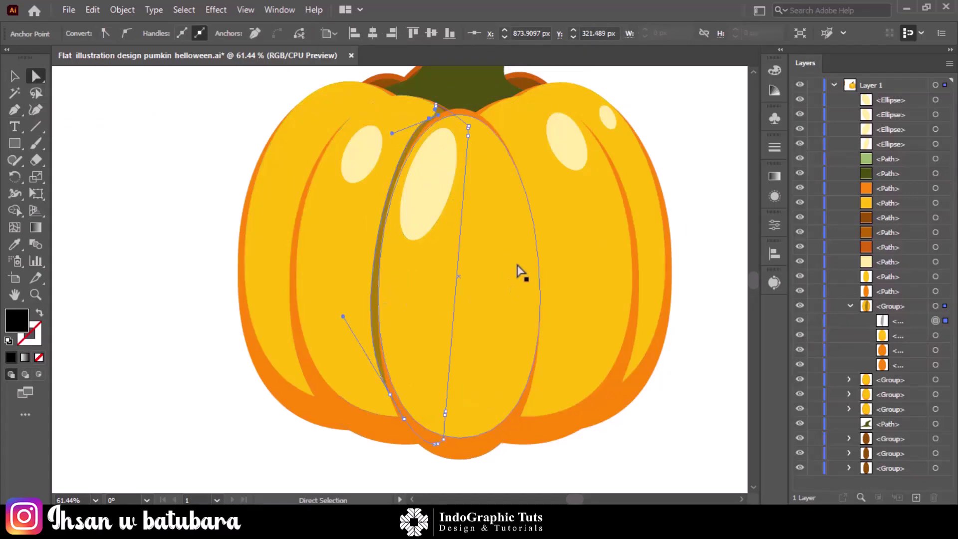
key(v)
click(677, 104)
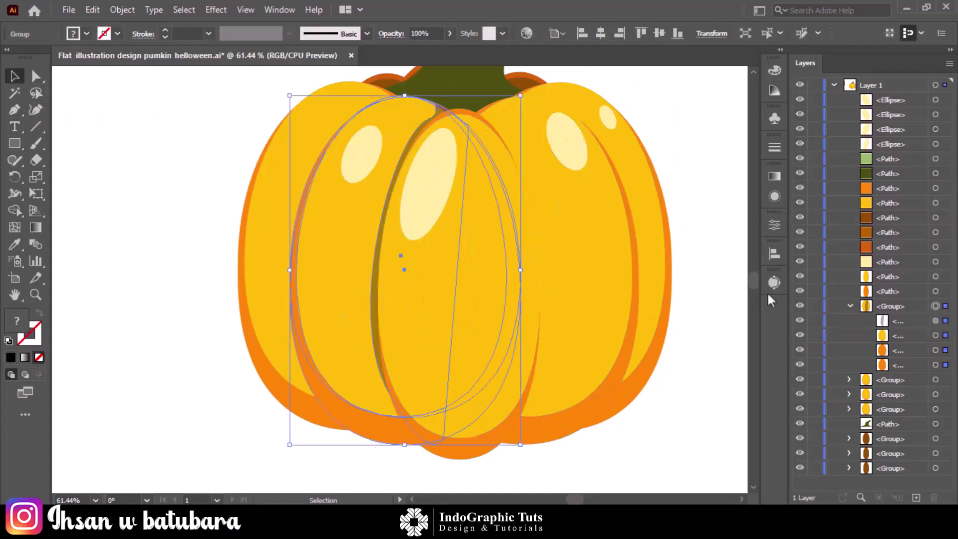
click(935, 320)
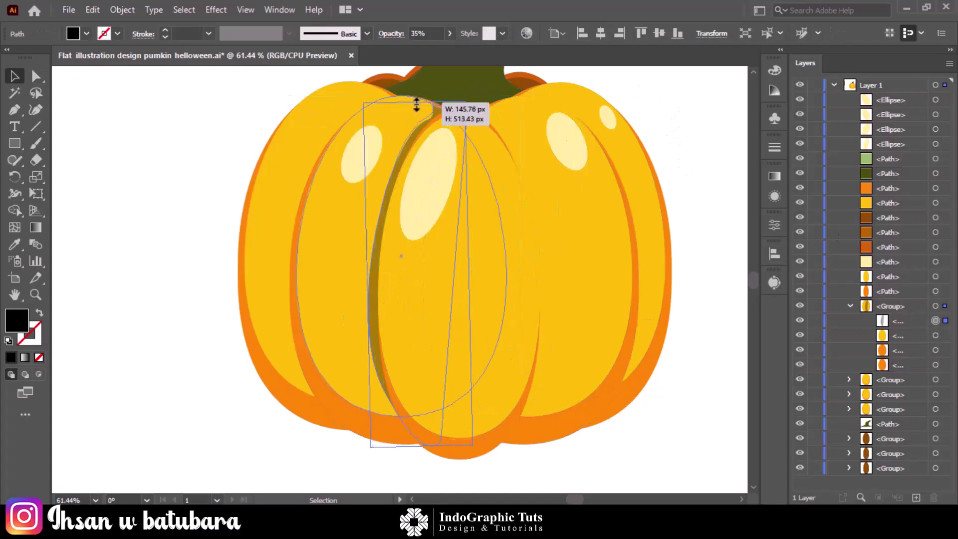
key(ctrl+shift+a)
Recolour the shading stripe to dark orange #B55A00 at 35% opacity
click(374, 293)
click(399, 257)
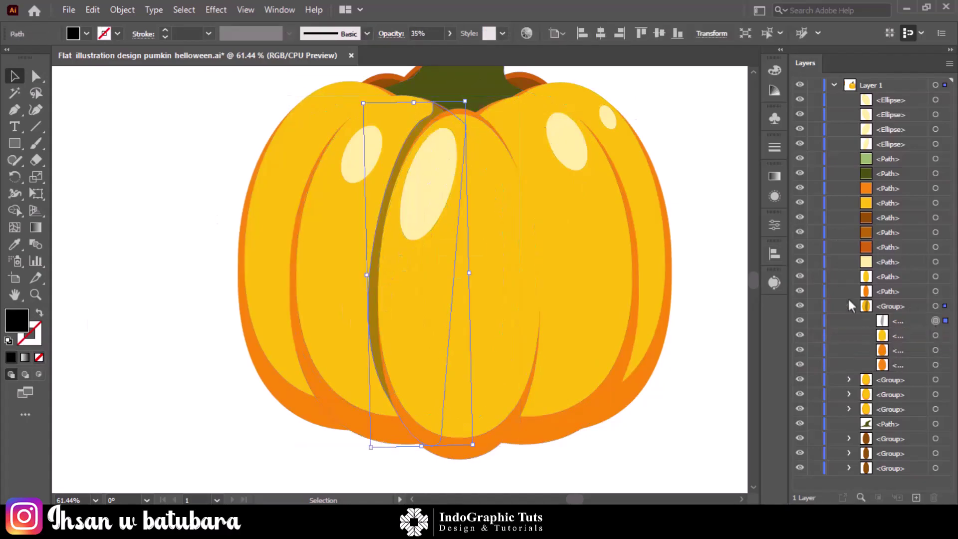
key(i)
scroll(405, 209, up, 2)
click(248, 252)
double_click(17, 320)
text(b55a00)
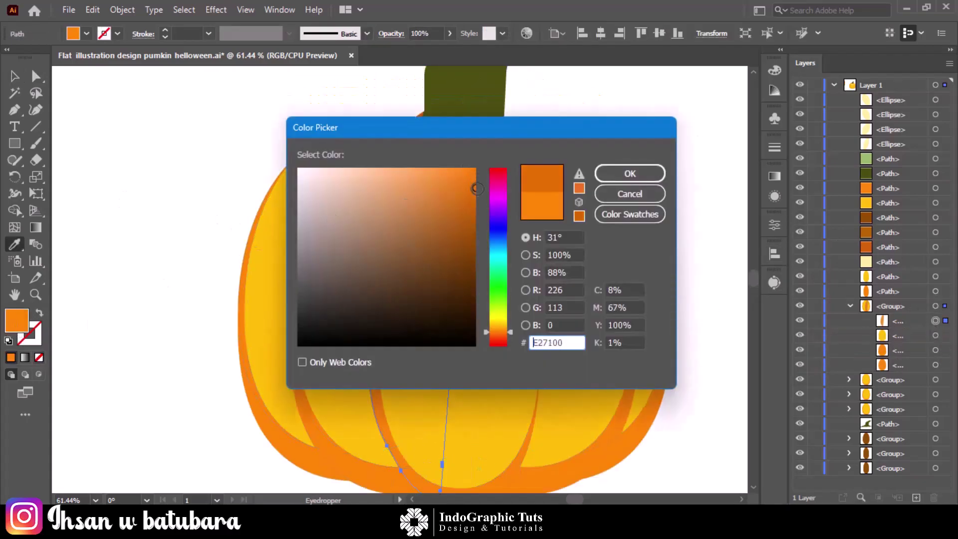
click(655, 180)
key(Return)
key(ctrl+shift+a)
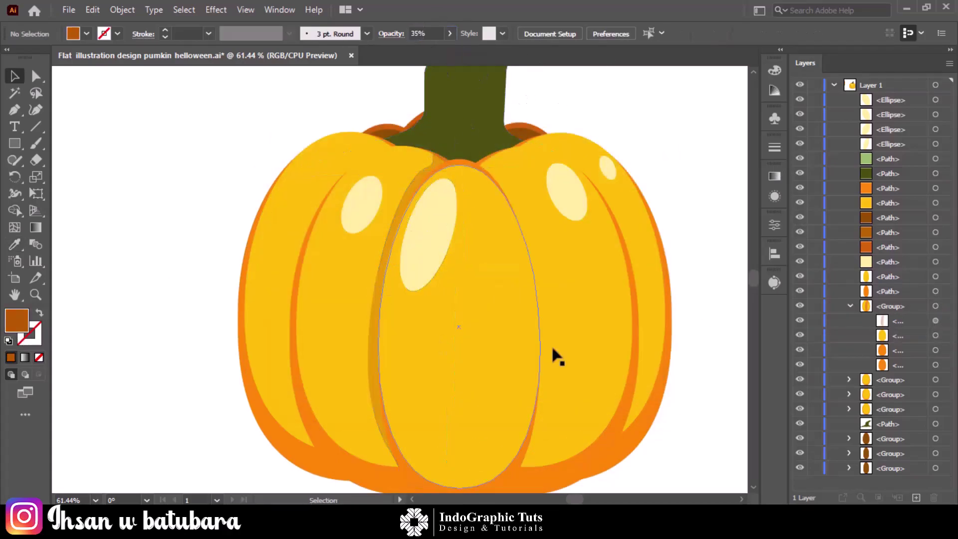
Stretch the shading stripe up to the centre lobe's top
key(v)
click(400, 308)
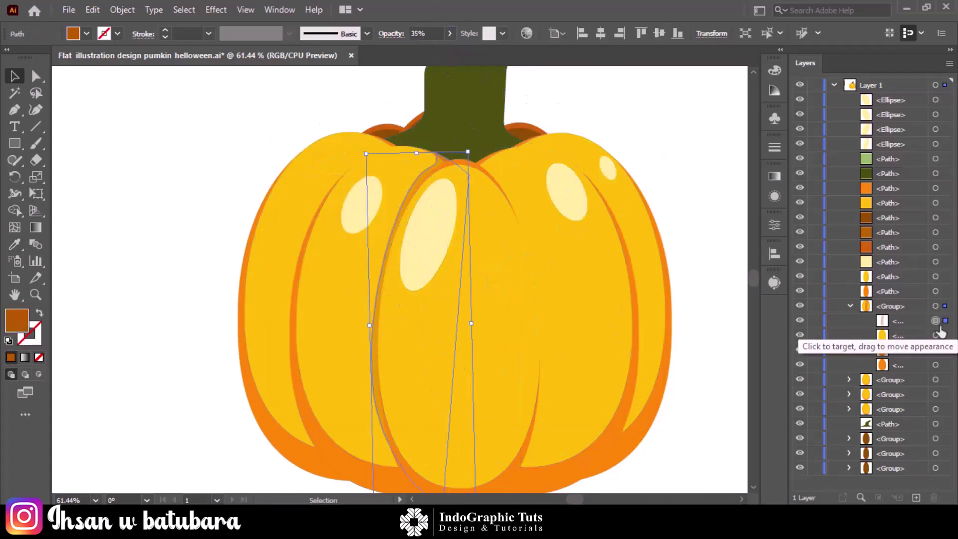
drag(414, 152, 418, 159)
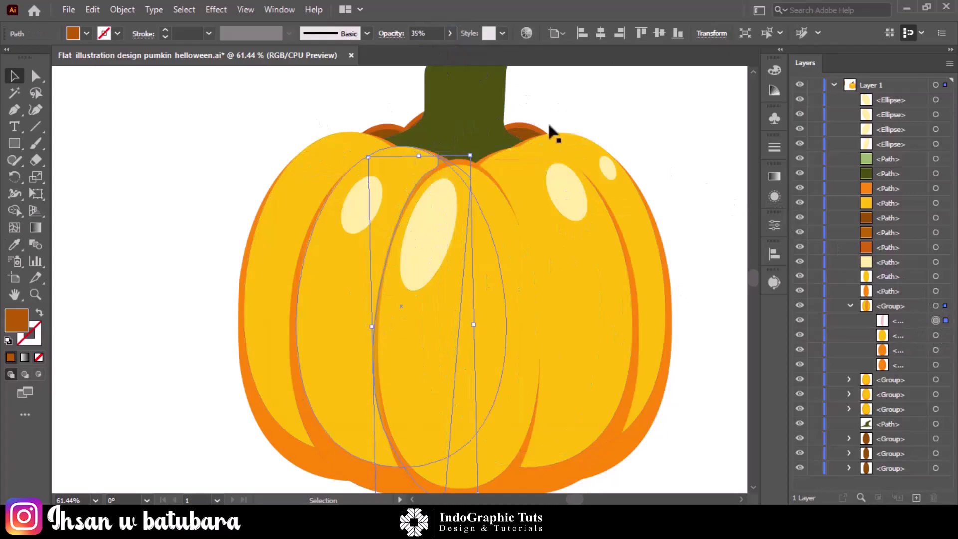
click(603, 112)
Duplicate the stripe, reflect it horizontally and move it to the lobe's right edge
click(395, 331)
click(935, 320)
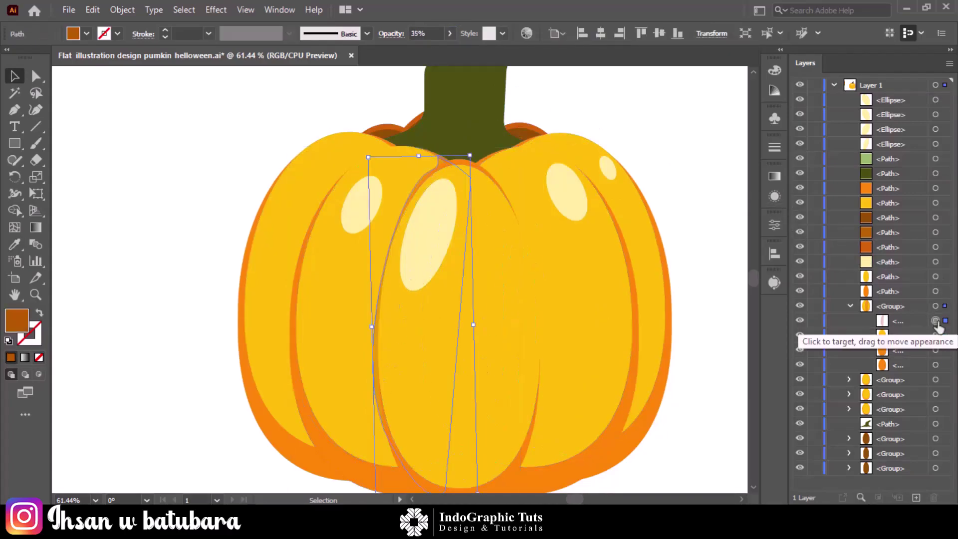
key(ctrl+c)
key(ctrl+v)
click(774, 225)
click(693, 161)
click(774, 224)
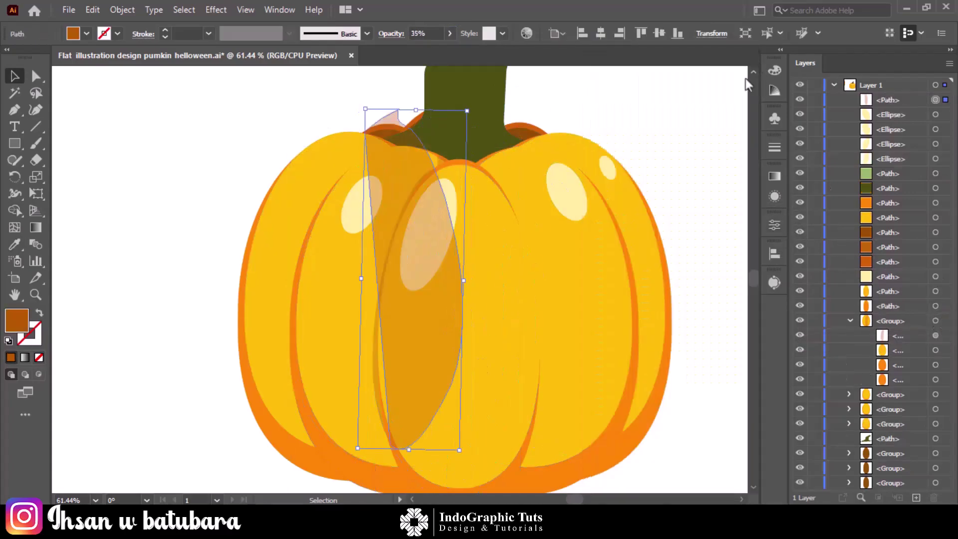
drag(459, 170, 544, 214)
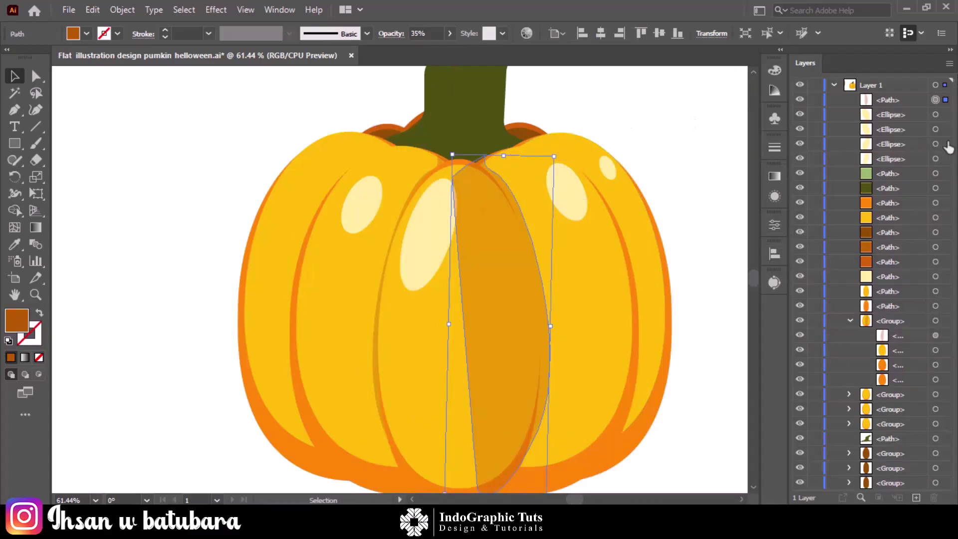
Place the mirrored copy above the lobe group and stretch it to the lobe height
drag(948, 147, 893, 314)
click(670, 122)
click(480, 172)
drag(503, 157, 502, 161)
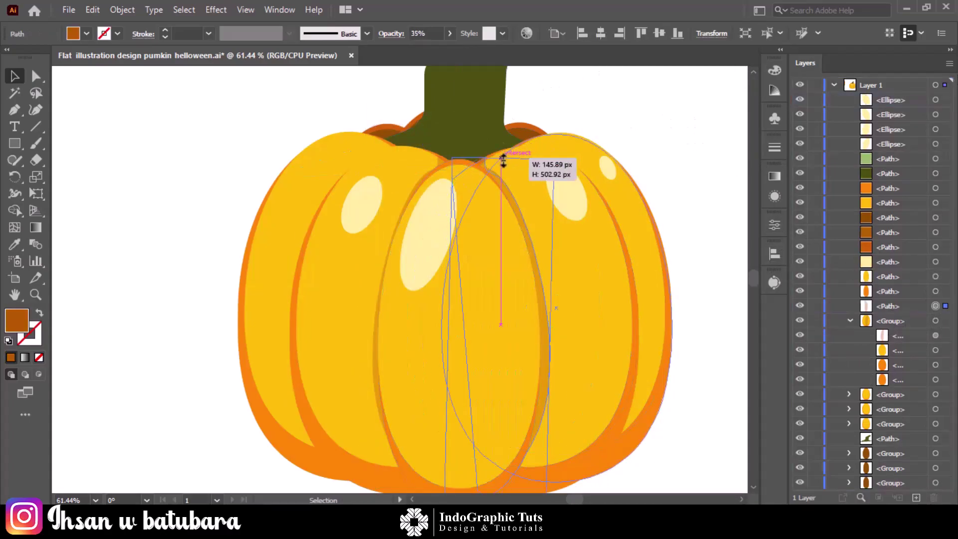
Select the left lobe group and undo an accidental brown fill on it
click(658, 105)
click(374, 337)
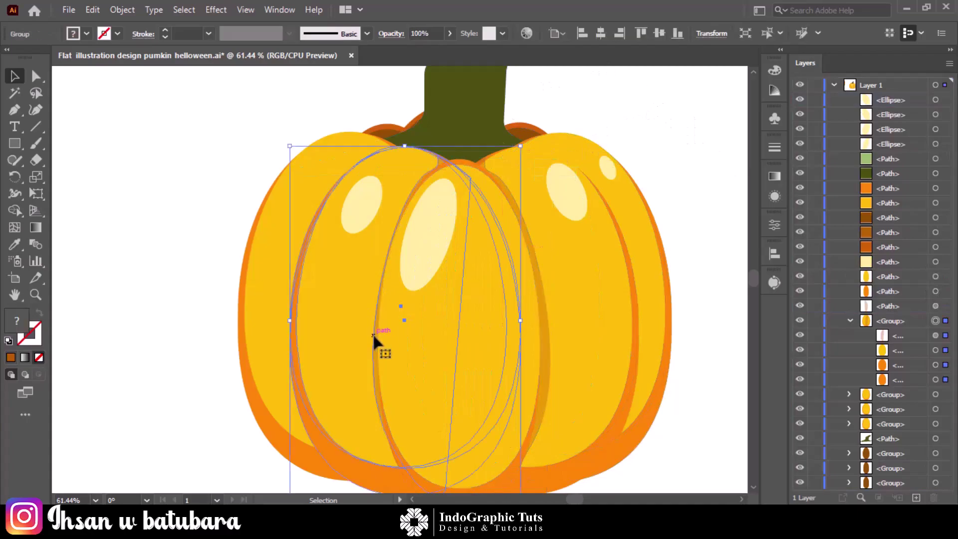
click(935, 335)
click(244, 297)
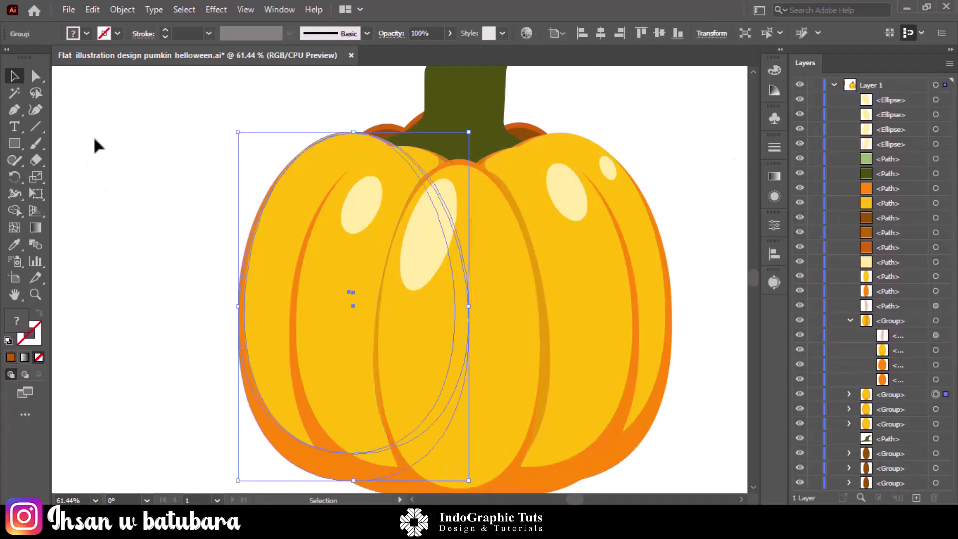
click(11, 357)
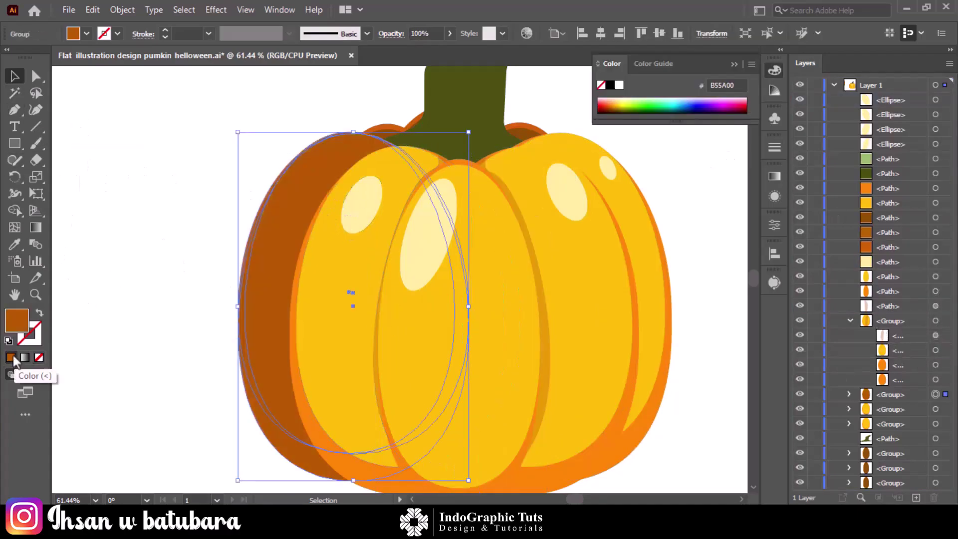
key(ctrl+z)
click(112, 339)
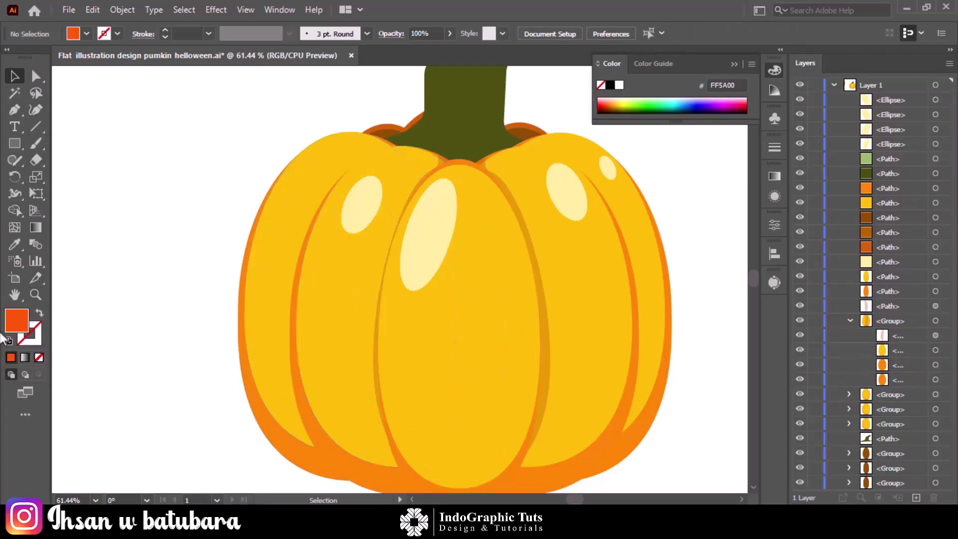
Draw a new dark-orange shading shape along the left lobe's inner edge
click(522, 224)
click(136, 219)
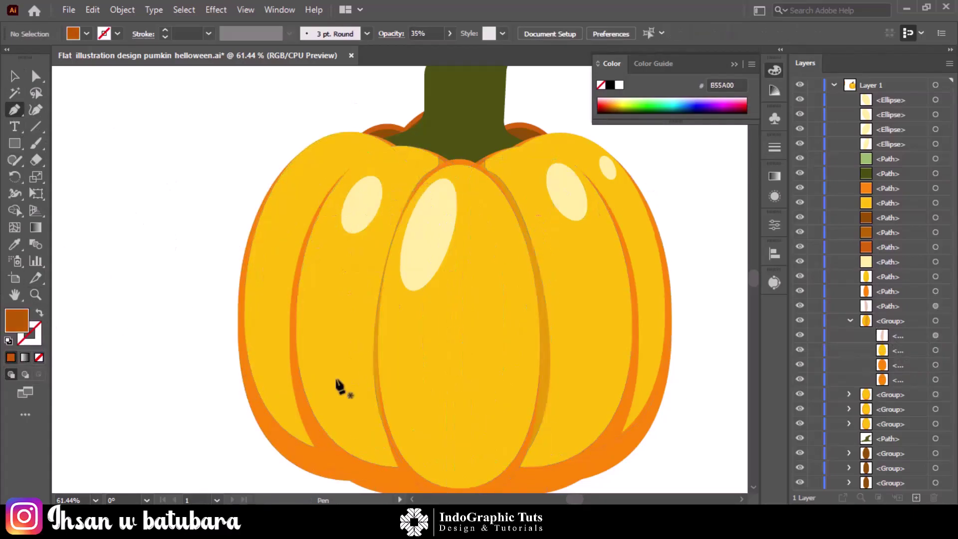
click(308, 245)
click(296, 423)
drag(339, 491, 335, 357)
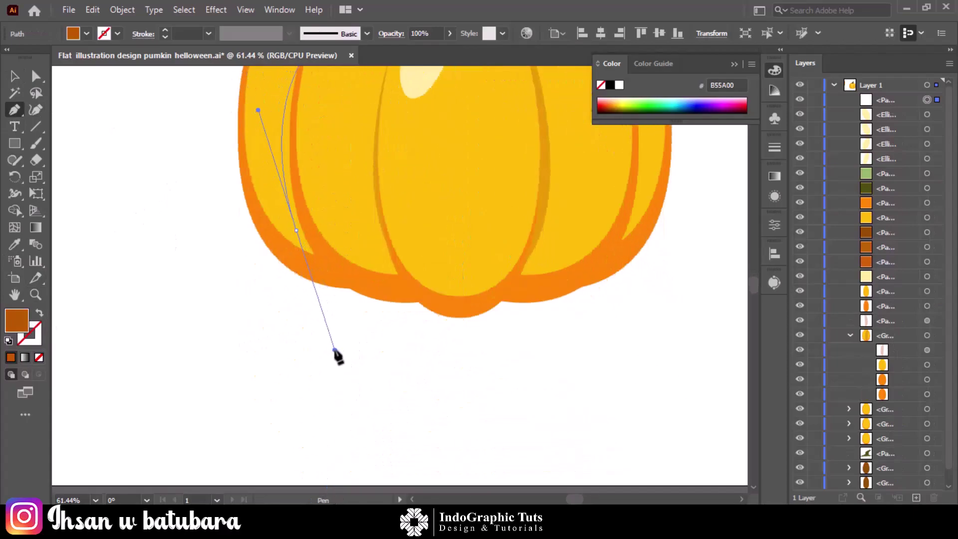
drag(376, 321, 378, 242)
click(318, 218)
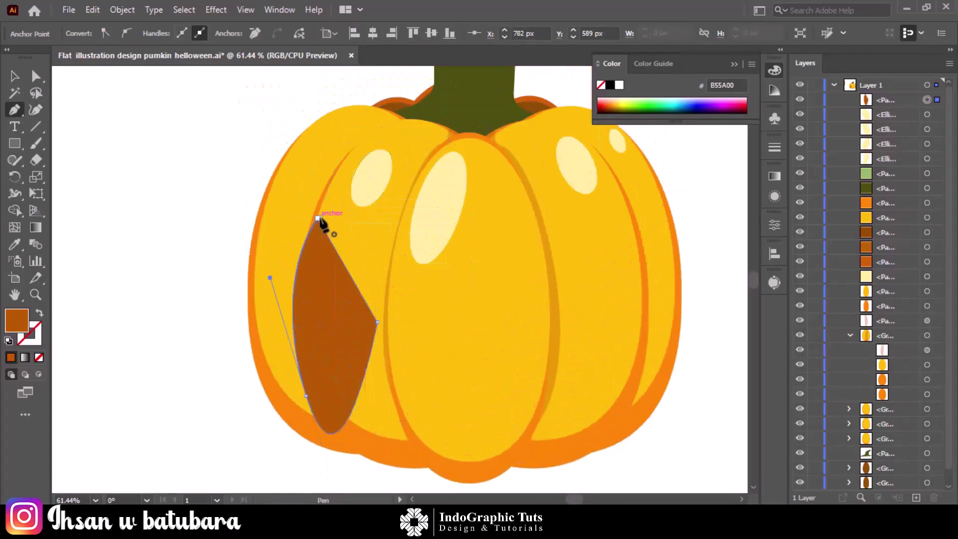
Move the shading shape into the left lobe group, behind the lobe
key(v)
click(287, 172)
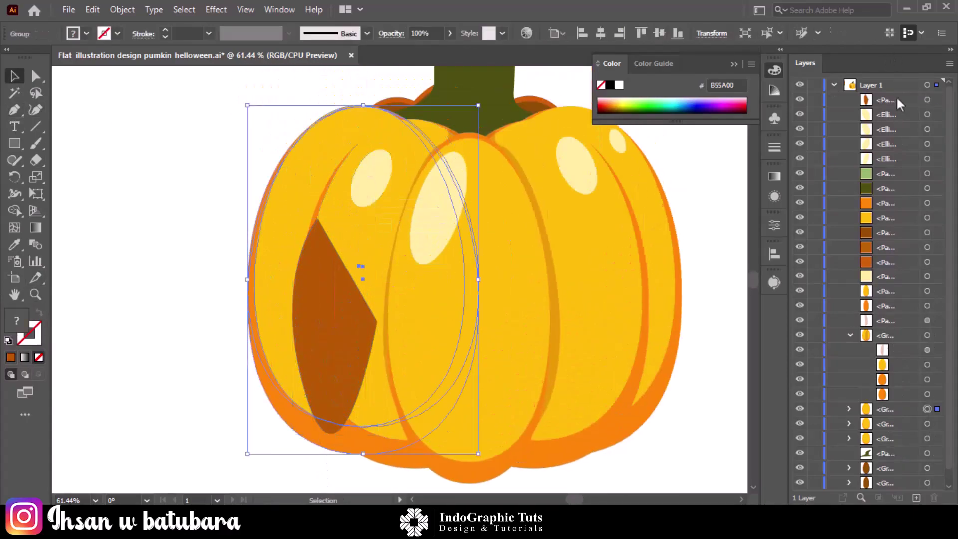
mouse_move(898, 104)
mouse_down()
mouse_move(851, 396)
mouse_move(899, 413)
mouse_move(865, 395)
mouse_up()
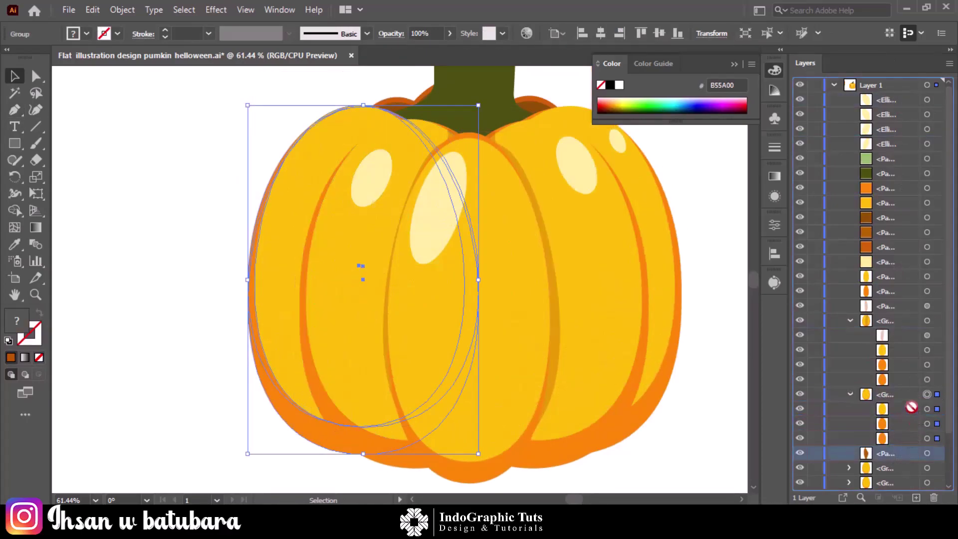
click(209, 299)
click(270, 310)
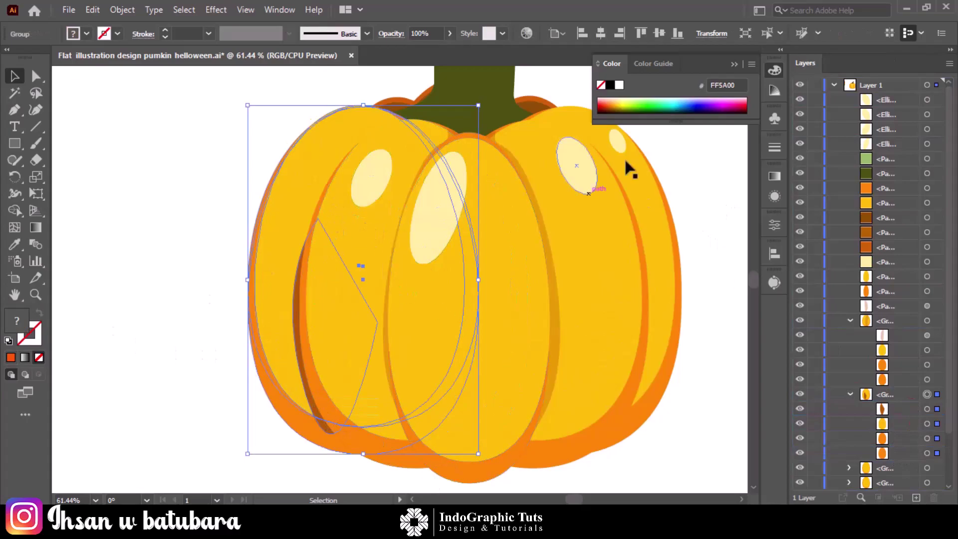
Tilt the shading shape slightly counterclockwise and stretch it taller
click(927, 409)
drag(383, 213, 376, 208)
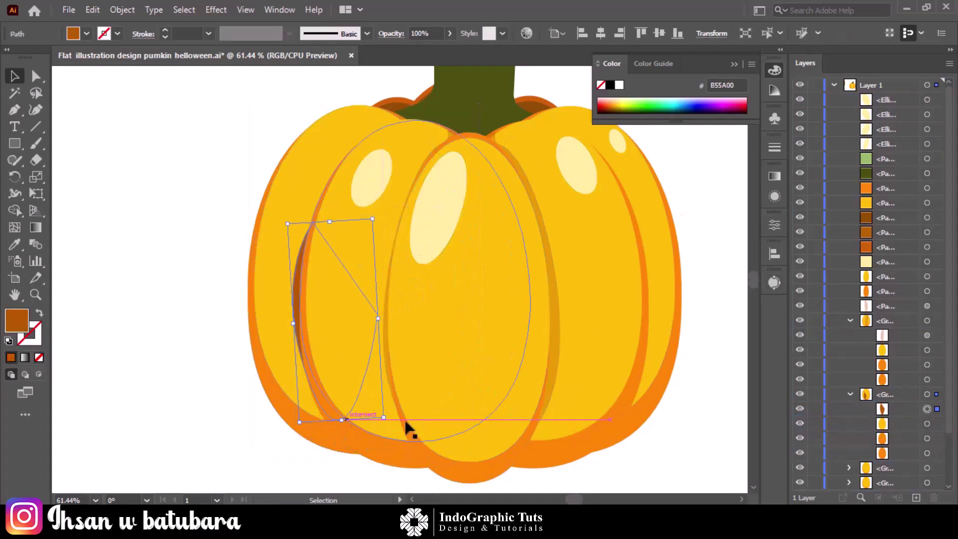
drag(330, 221, 327, 201)
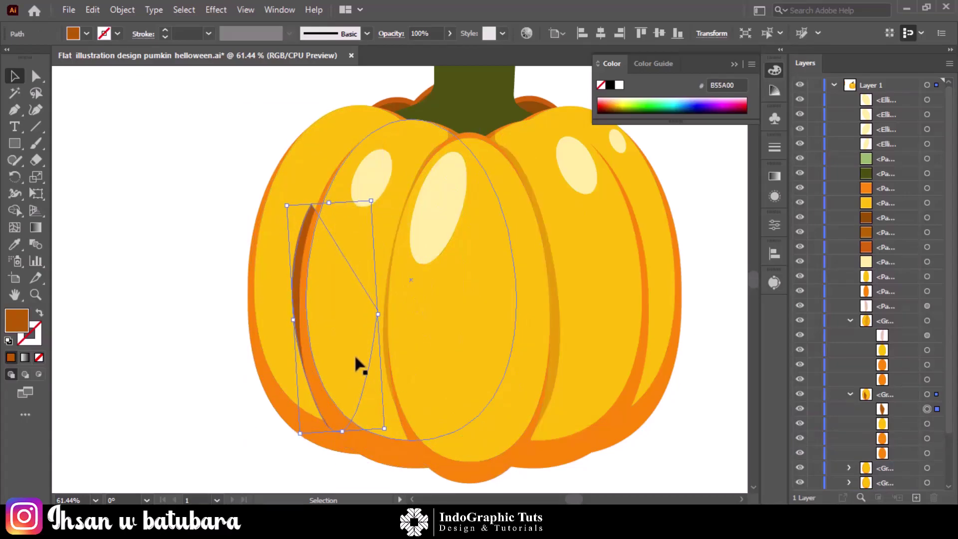
click(702, 208)
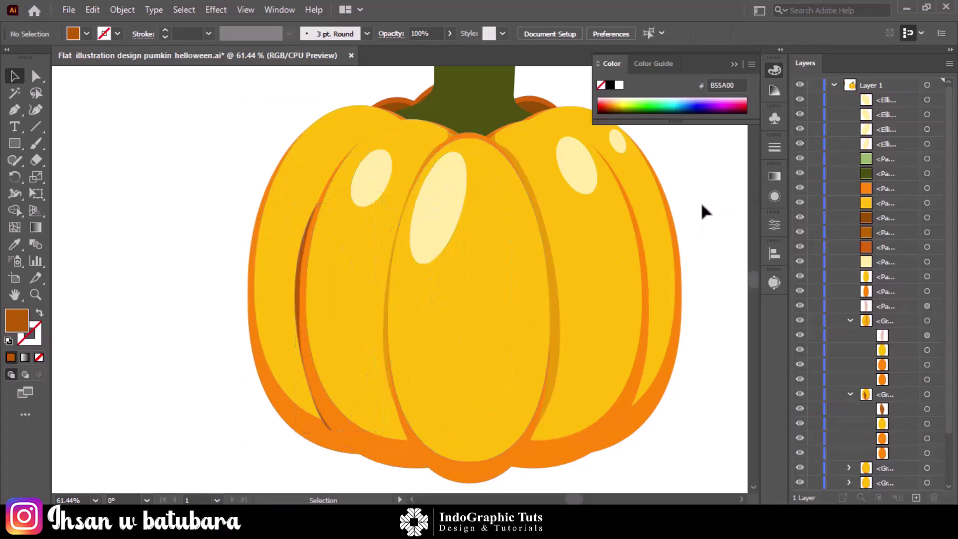
Reshape the shadow curve's lower-left and bottom anchors with Direct Selection
click(293, 306)
click(926, 409)
key(p)
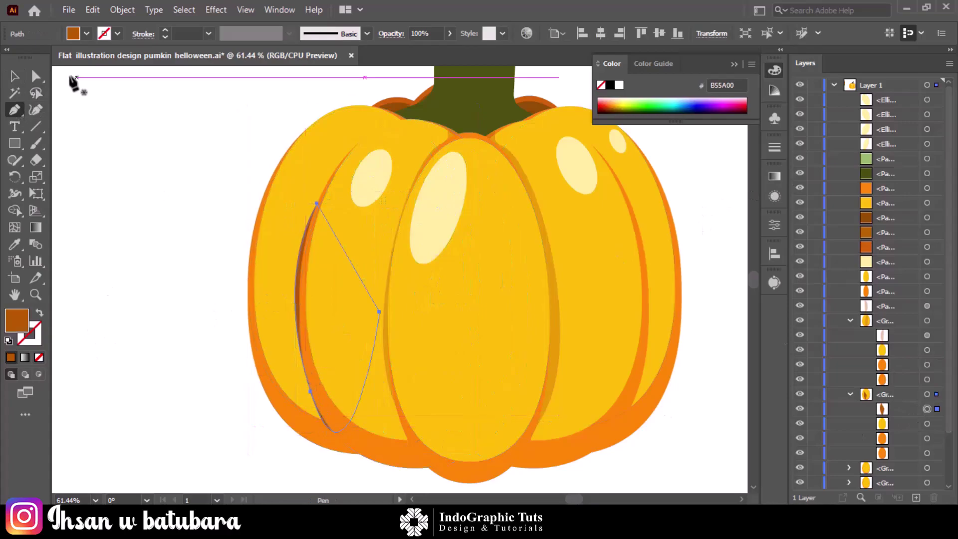
key(a)
drag(311, 393, 280, 276)
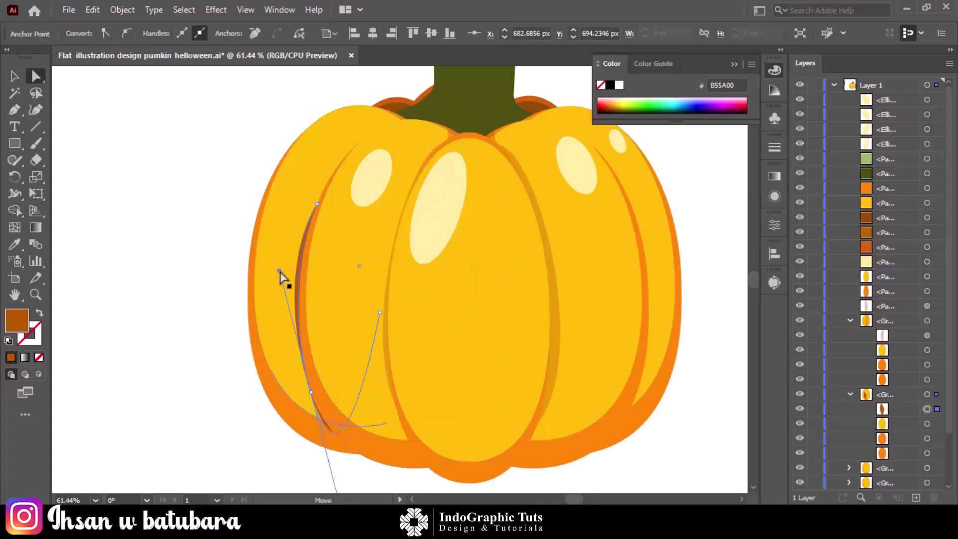
drag(311, 393, 306, 392)
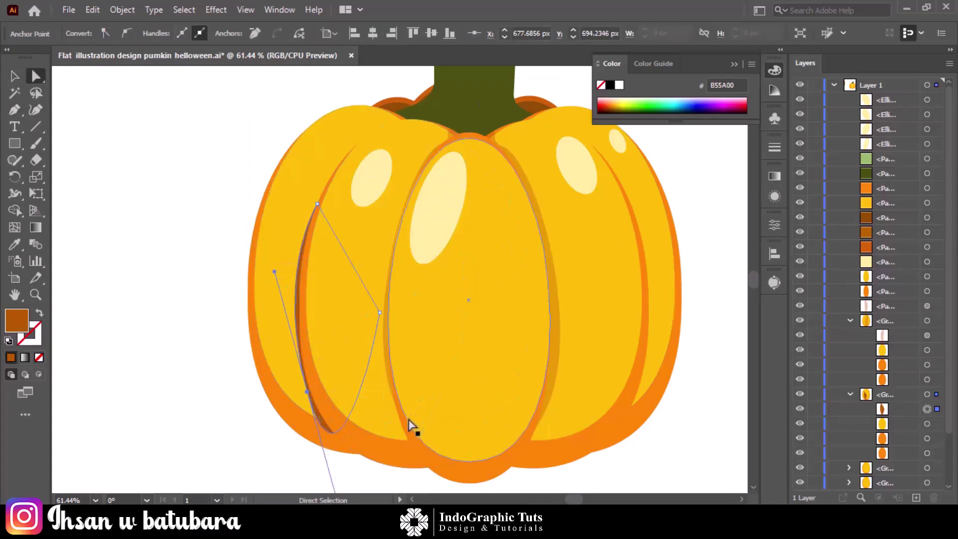
scroll(341, 451, down, 2)
mouse_move(351, 473)
mouse_down()
mouse_move(330, 418)
mouse_move(339, 437)
mouse_up()
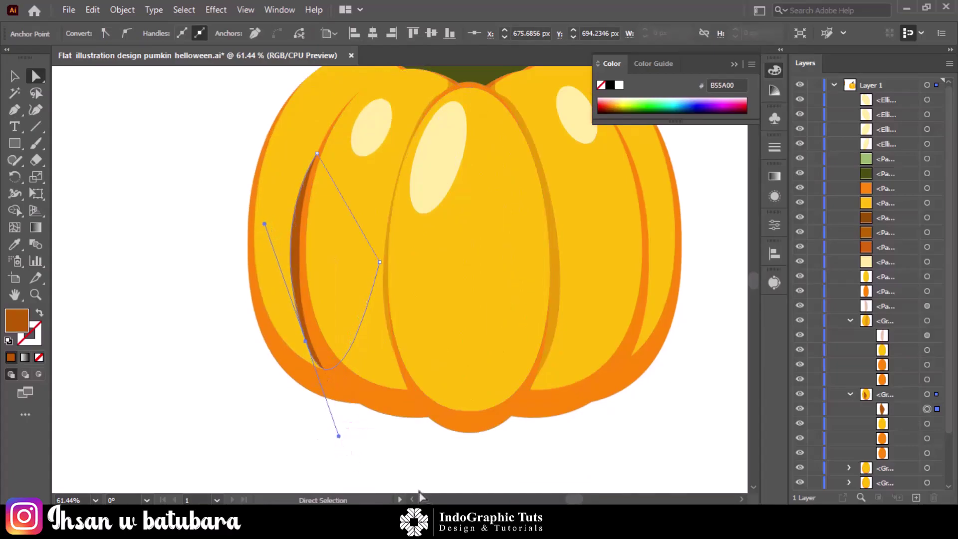
key(v)
Set the shadow path's opacity to 35% in the control bar
click(256, 459)
click(299, 252)
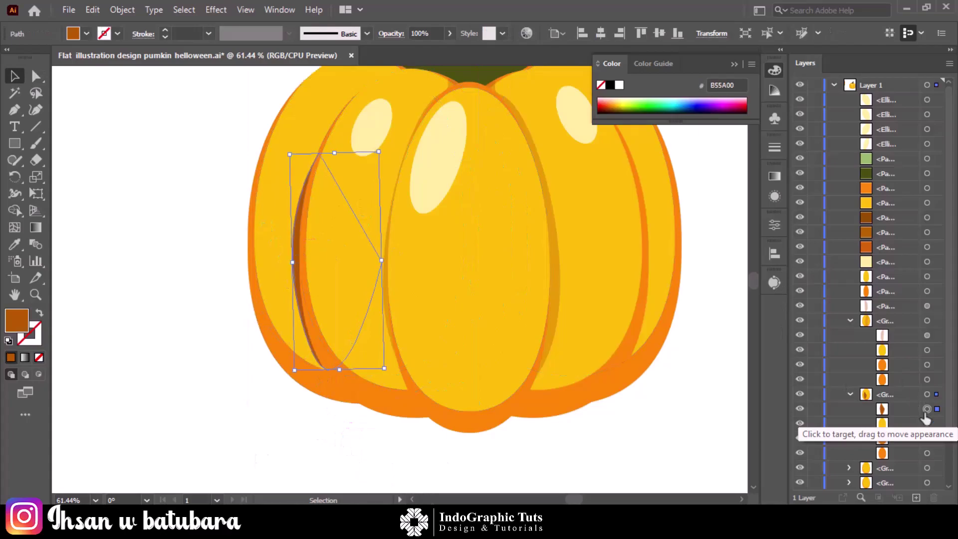
click(419, 34)
text(35)
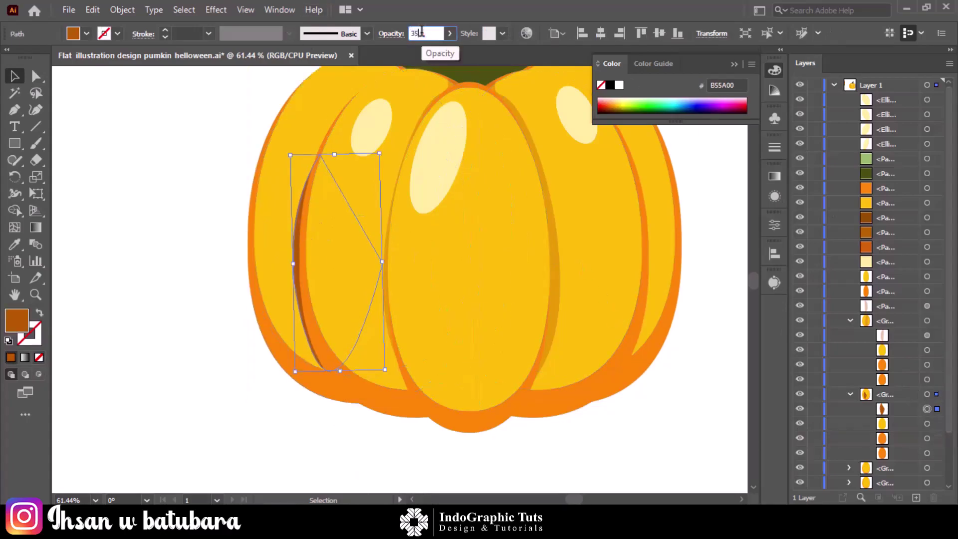
key(Return)
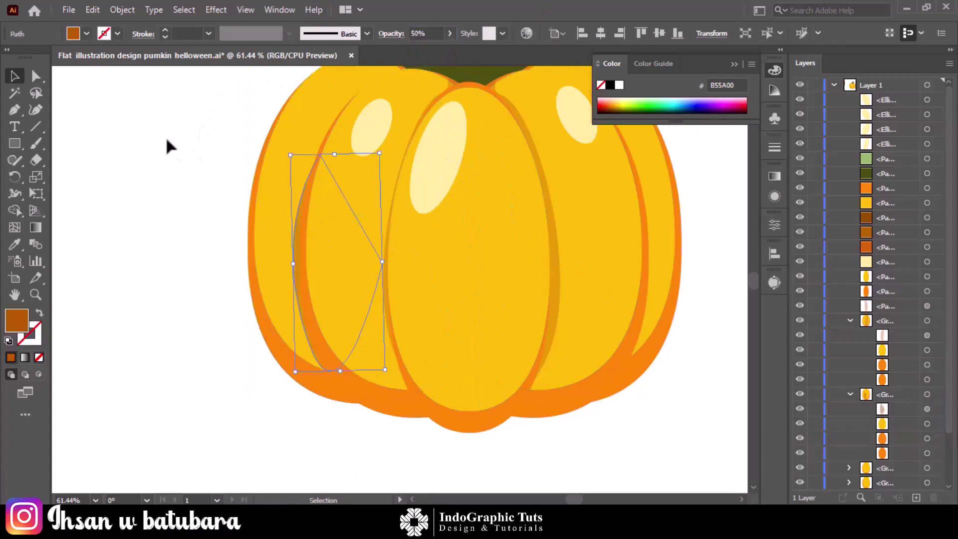
click(701, 370)
scroll(448, 324, up, 3)
click(186, 299)
Copy the lobe shadow and paste it into the right lobe group
click(927, 409)
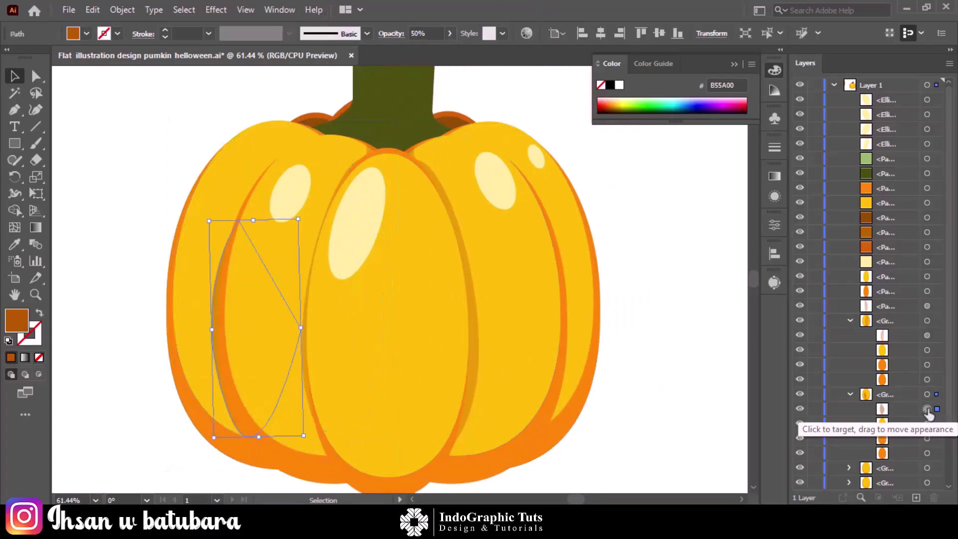
key(ctrl+c)
key(ctrl+v)
click(577, 336)
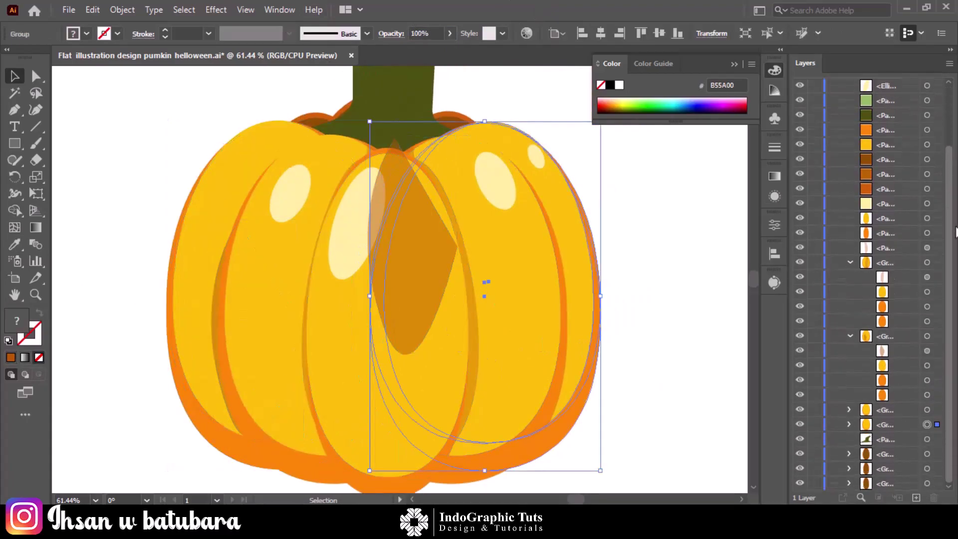
drag(886, 100, 848, 478)
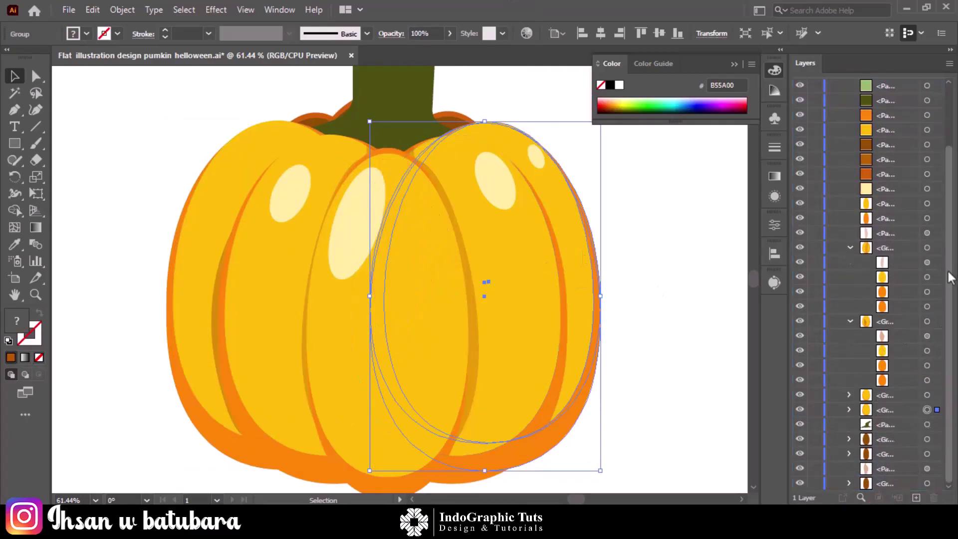
click(848, 409)
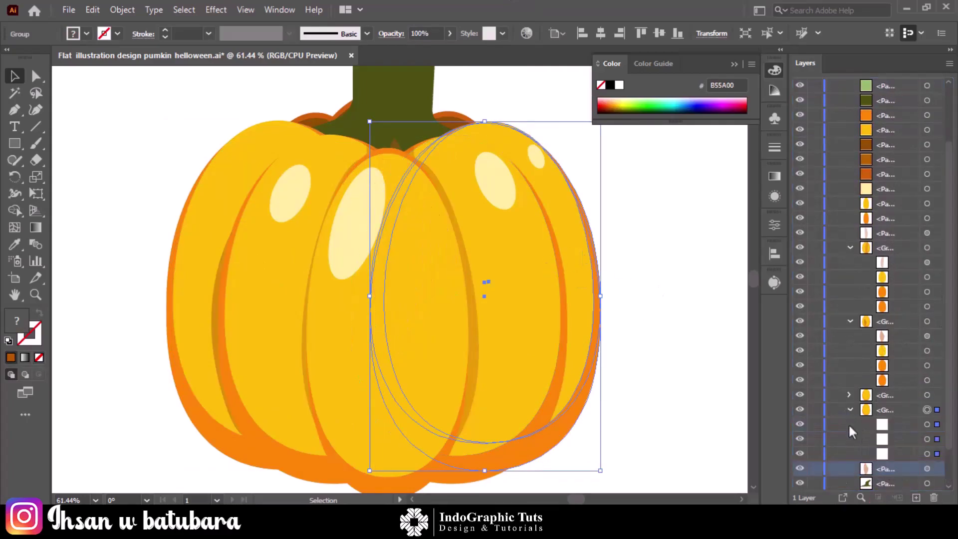
drag(937, 439, 936, 468)
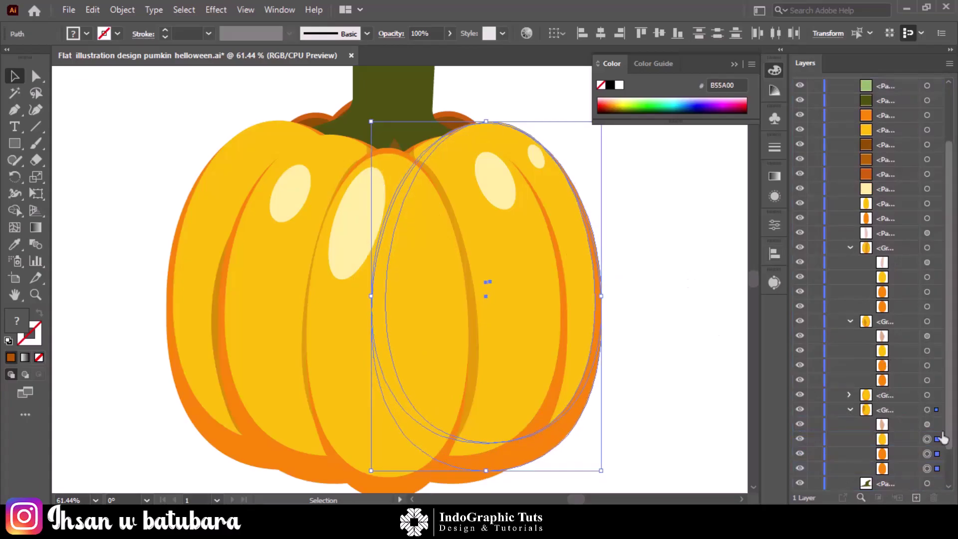
click(927, 424)
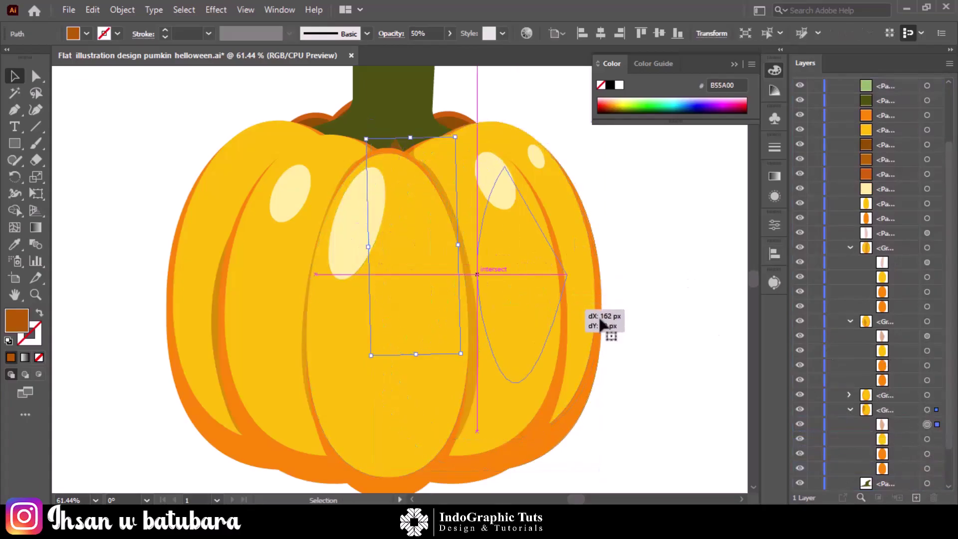
Flip the pasted shadow horizontally and position it along the right lobe edge
drag(451, 284, 574, 317)
click(774, 224)
click(693, 161)
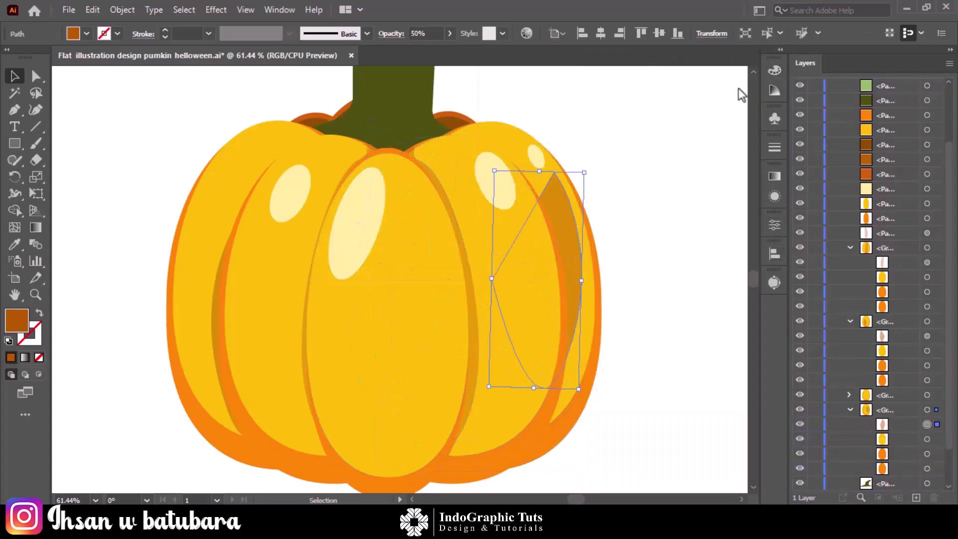
drag(557, 226, 554, 270)
click(657, 278)
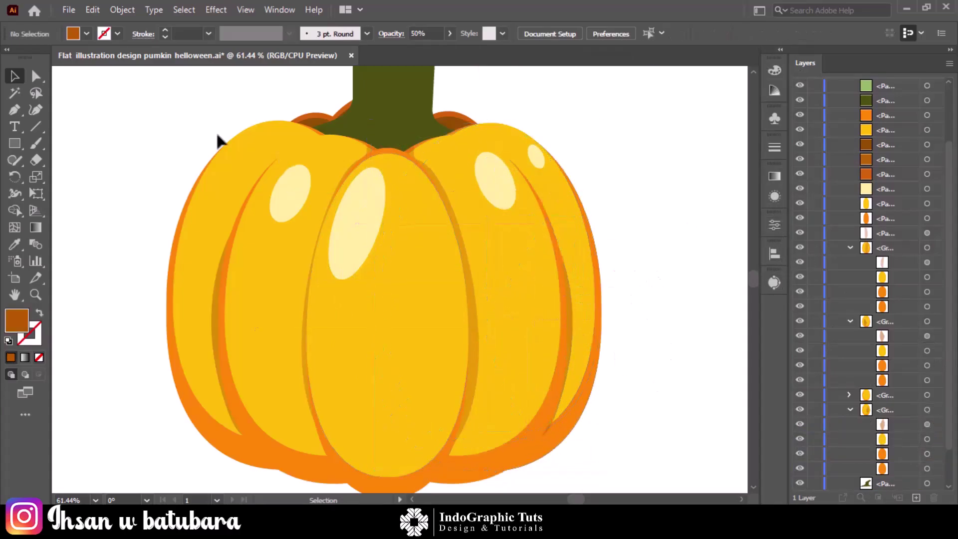
Narrow and tilt the left highlight; rotate the small shoulder highlight and set it to 50% opacity
mouse_move(301, 197)
mouse_down()
mouse_move(292, 202)
mouse_move(299, 162)
mouse_move(274, 189)
mouse_up()
click(623, 152)
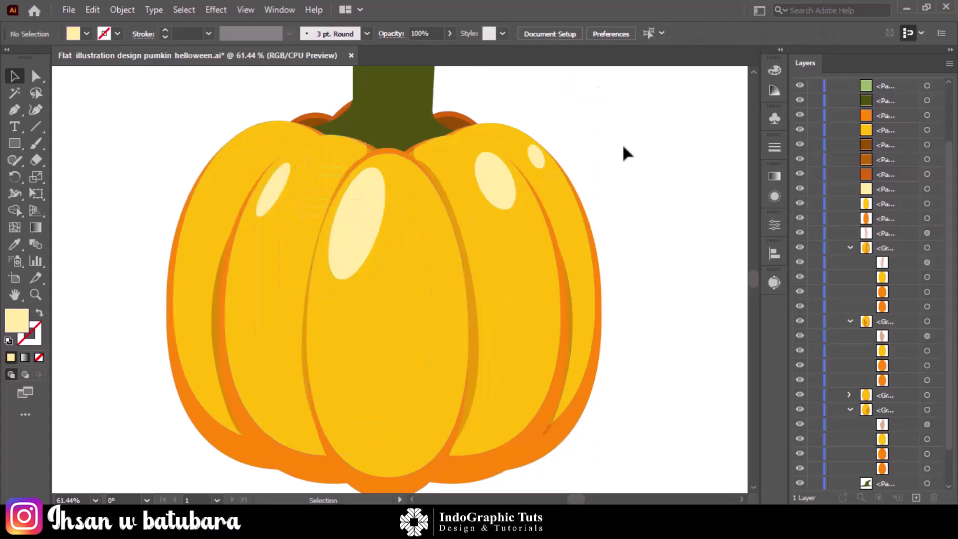
click(539, 156)
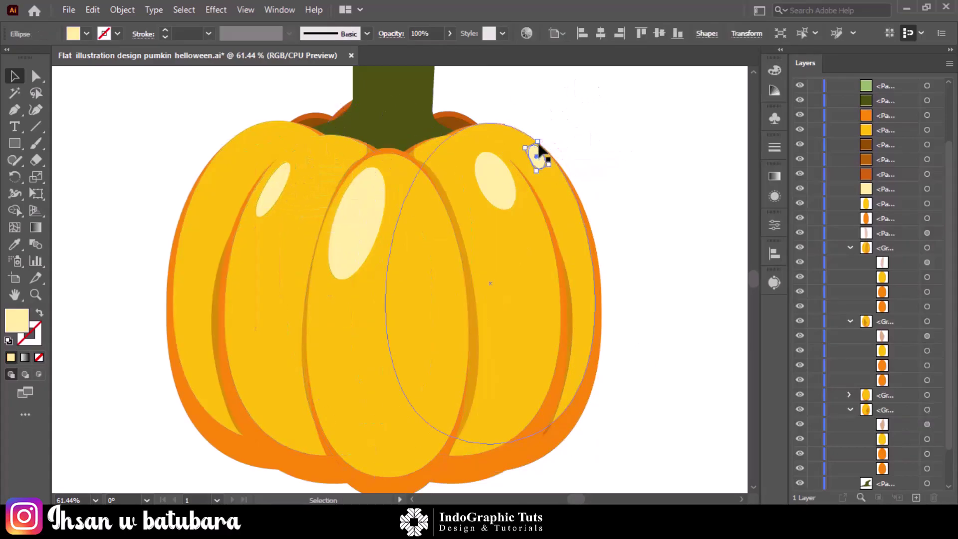
key(ctrl+equal)
key(ctrl+equal)
key(ctrl+equal)
mouse_move(409, 259)
mouse_down()
mouse_move(396, 234)
mouse_move(385, 293)
mouse_move(438, 290)
mouse_up()
click(416, 33)
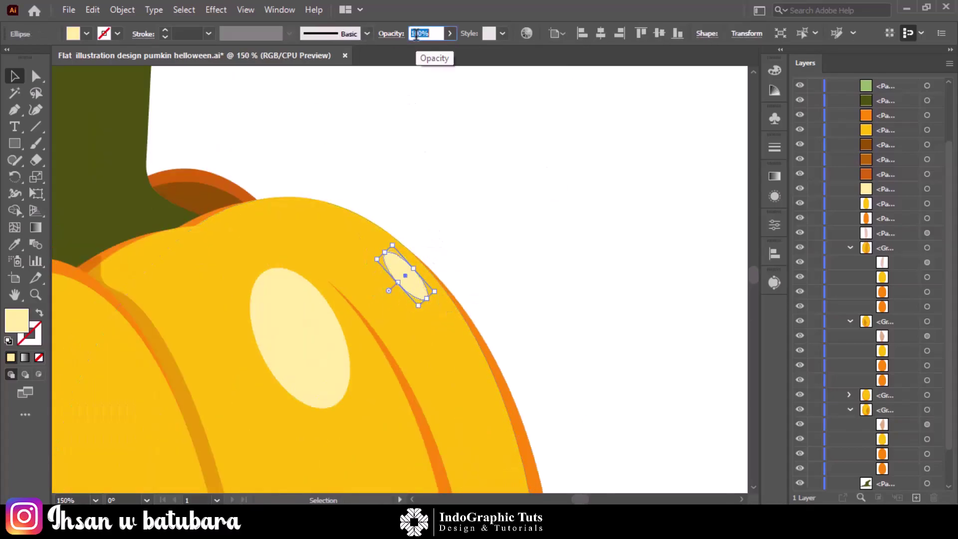
text(50)
key(Return)
click(549, 234)
key(ctrl+0)
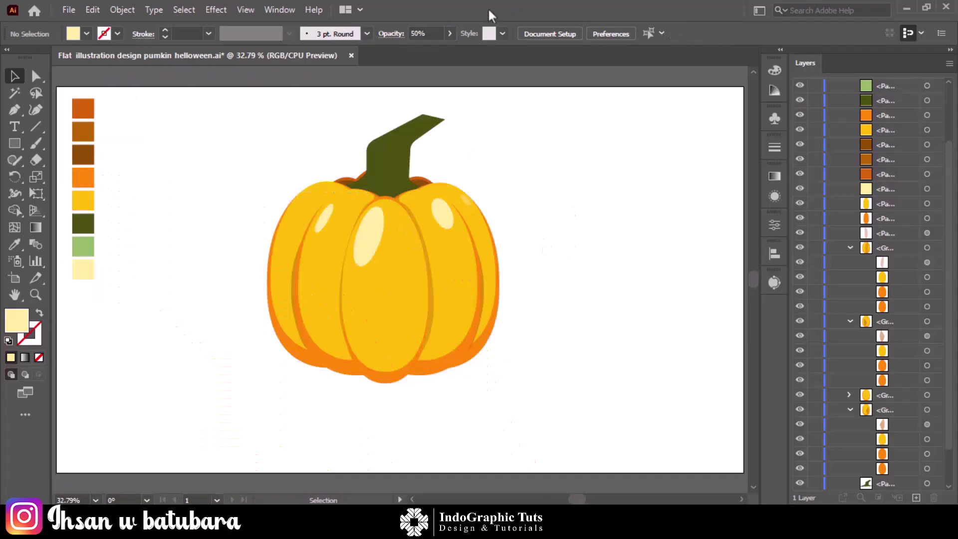
Set the right highlight ellipse to 75% opacity
click(432, 33)
click(619, 136)
click(441, 212)
click(430, 34)
key(Return)
click(607, 169)
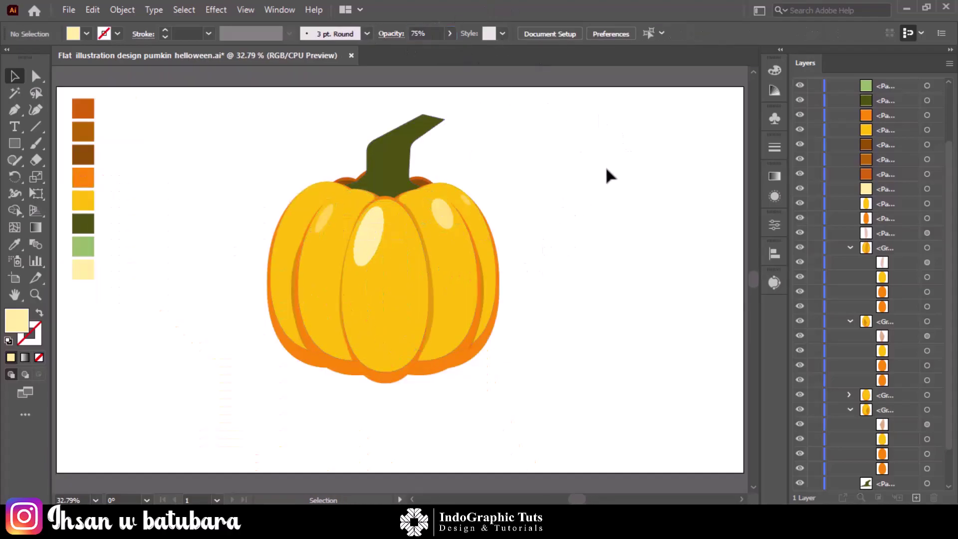
Draw a 3-sided polygon triangle beside the pumpkin
click(82, 131)
drag(15, 144, 82, 192)
click(621, 195)
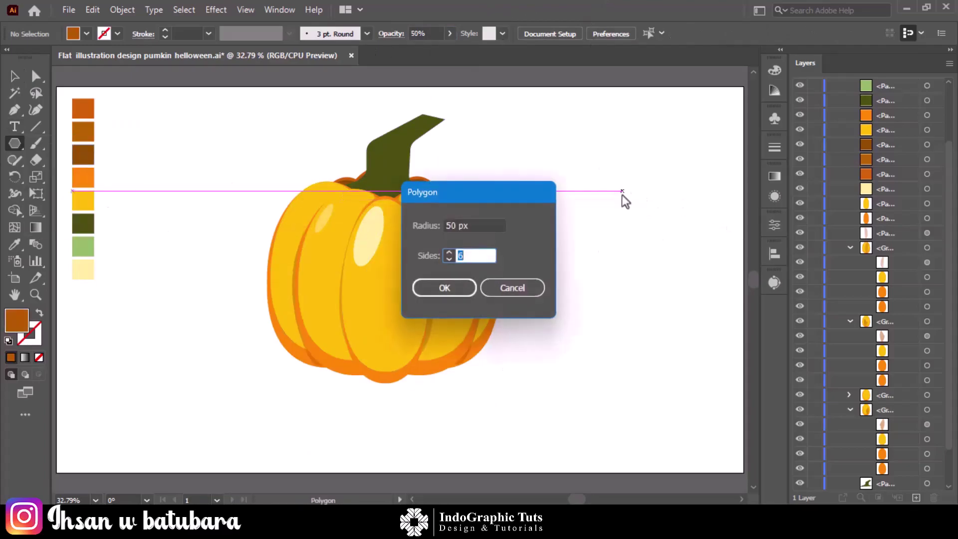
text(3)
key(Return)
key(v)
mouse_move(622, 196)
mouse_down()
mouse_move(574, 232)
mouse_move(606, 225)
mouse_up()
Fill the triangle pale yellow and paste a smaller dark-orange copy in front
key(i)
click(83, 269)
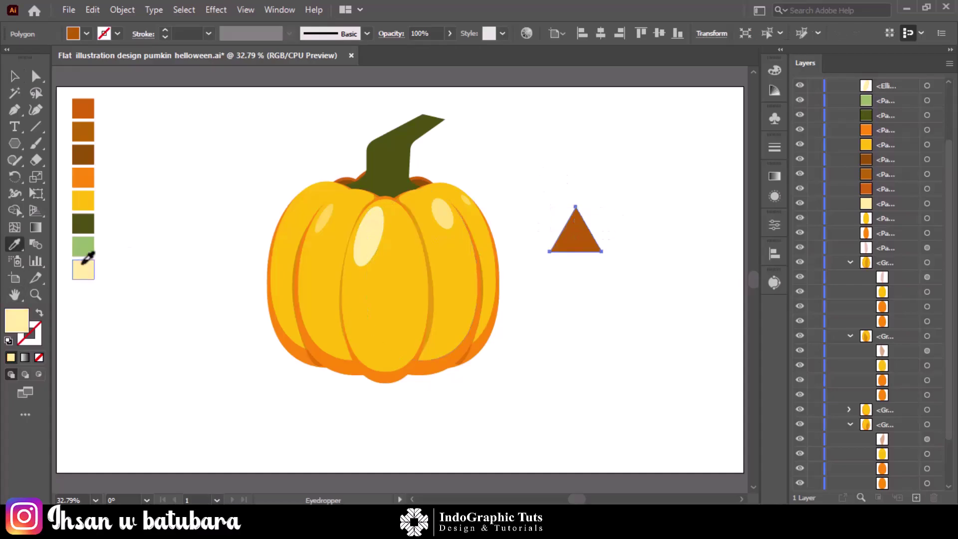
click(92, 10)
key(Escape)
key(v)
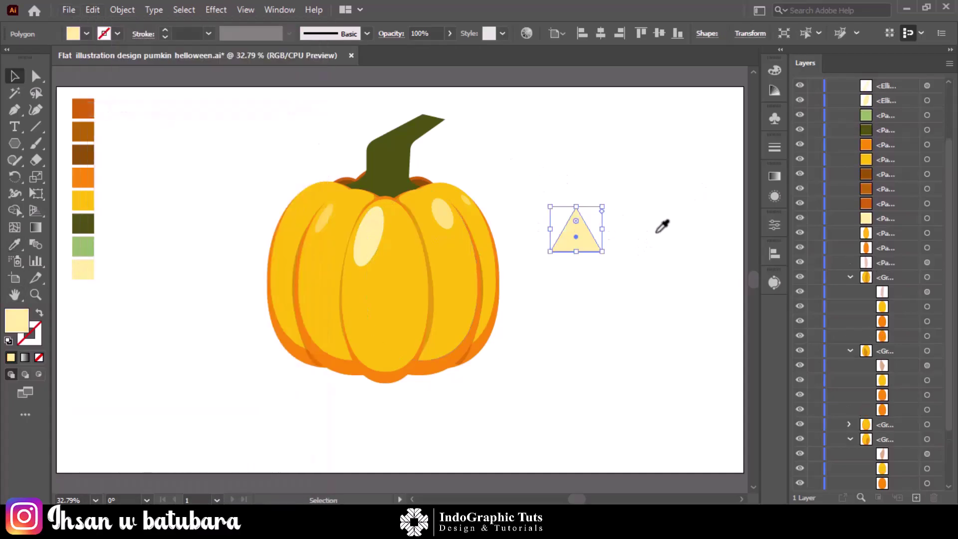
drag(602, 229, 594, 229)
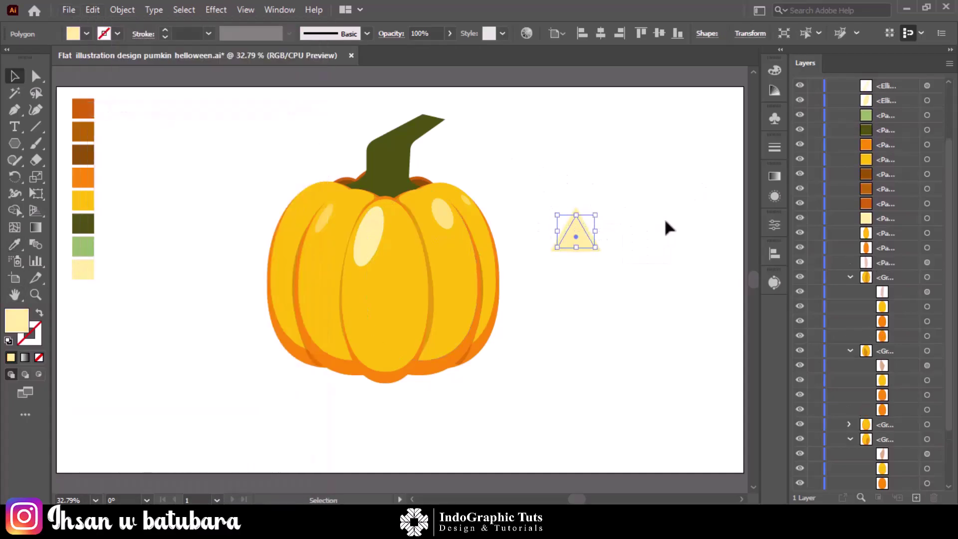
key(i)
click(92, 99)
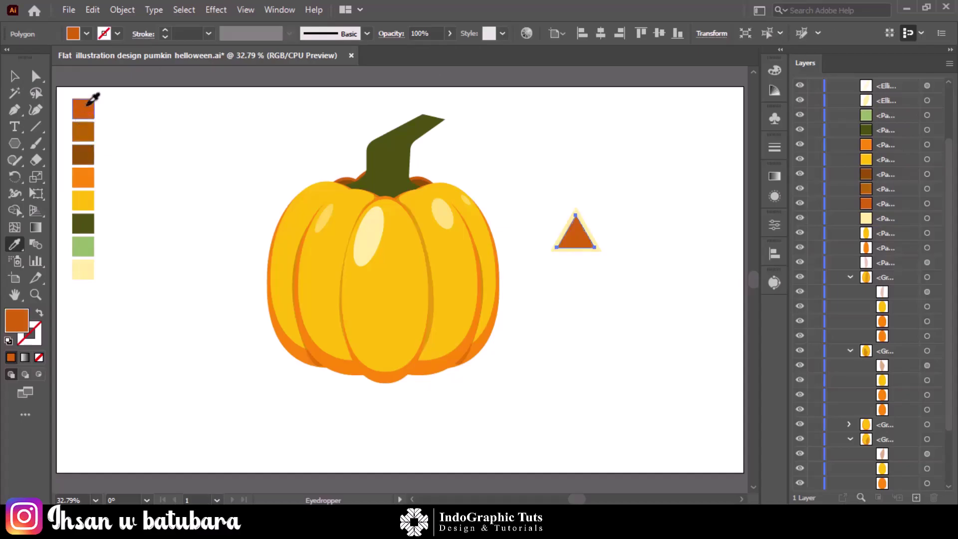
Place the orange triangle over the pale one and align its corner anchor
key(v)
click(645, 193)
drag(571, 242, 573, 246)
drag(544, 199, 594, 242)
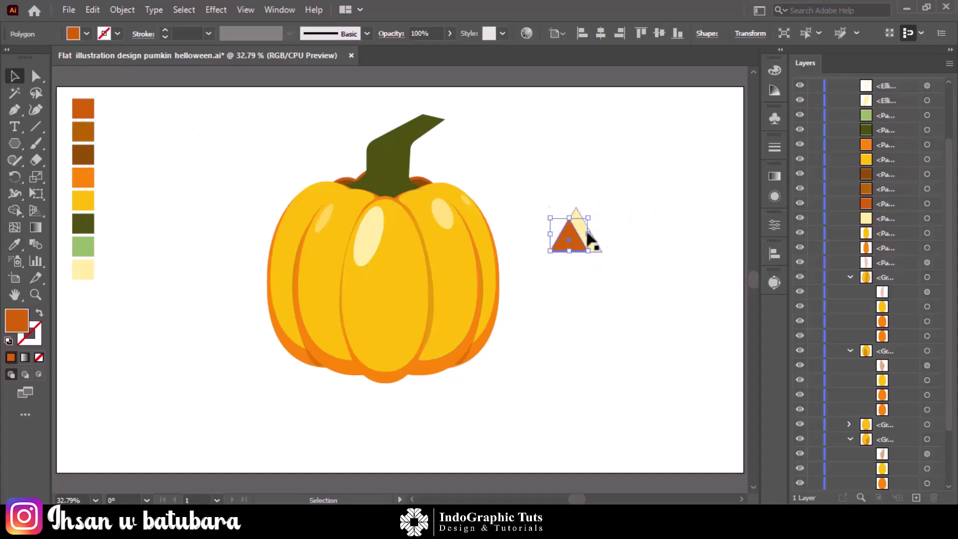
key(ctrl+1)
key(a)
click(622, 283)
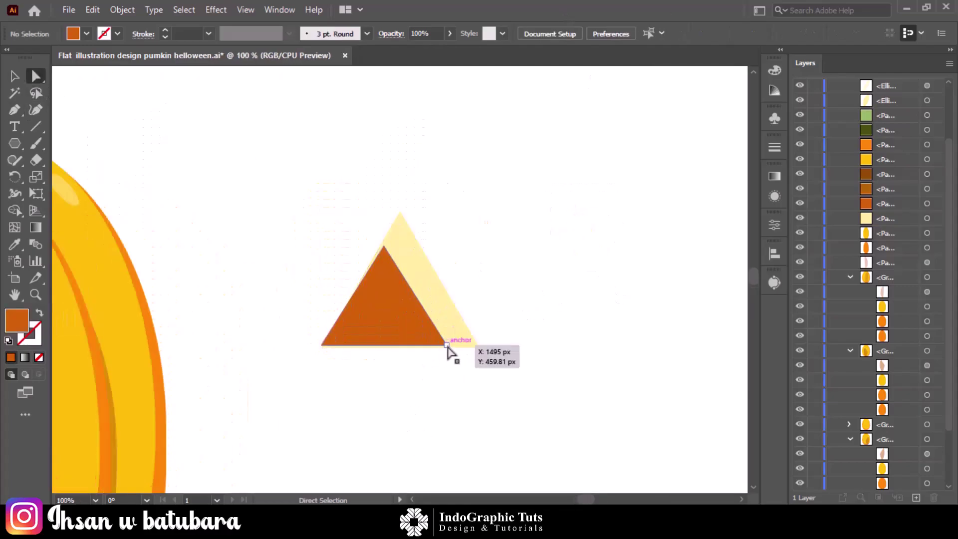
drag(447, 346, 446, 335)
key(ctrl+0)
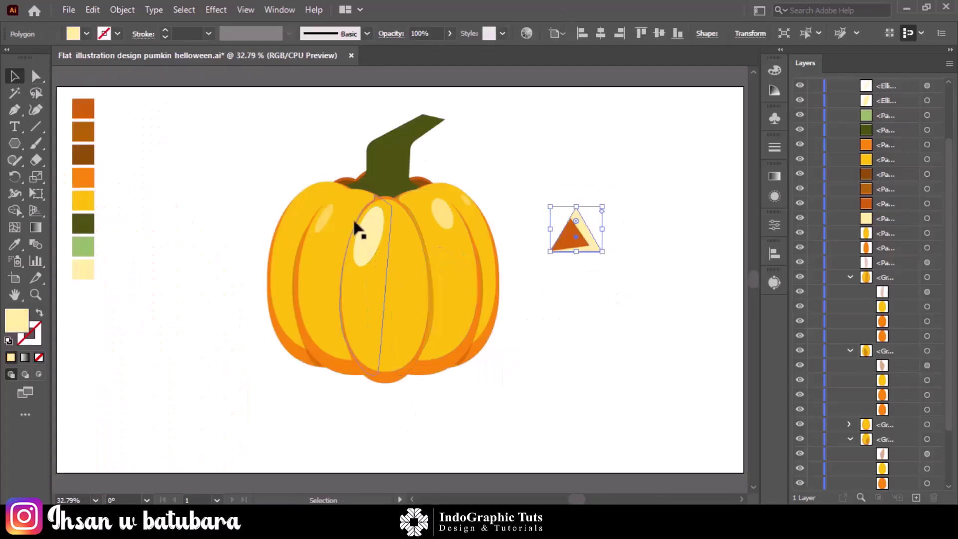
Recolour the pale back triangle brown
key(i)
click(90, 152)
key(ctrl+shift+a)
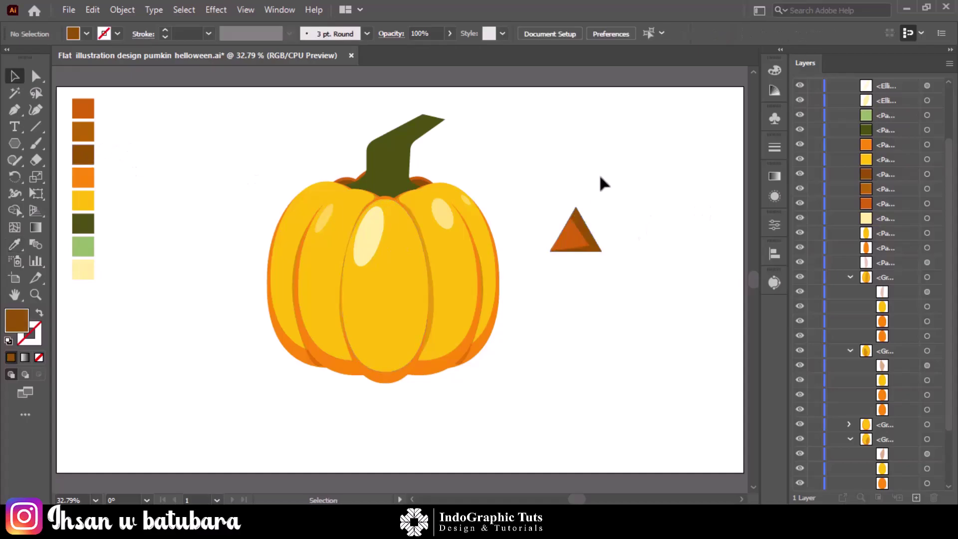
right_click(15, 144)
Draw a small ellipse, then rotate and stretch it along the triangle's right edge
click(85, 175)
drag(648, 211, 678, 250)
key(i)
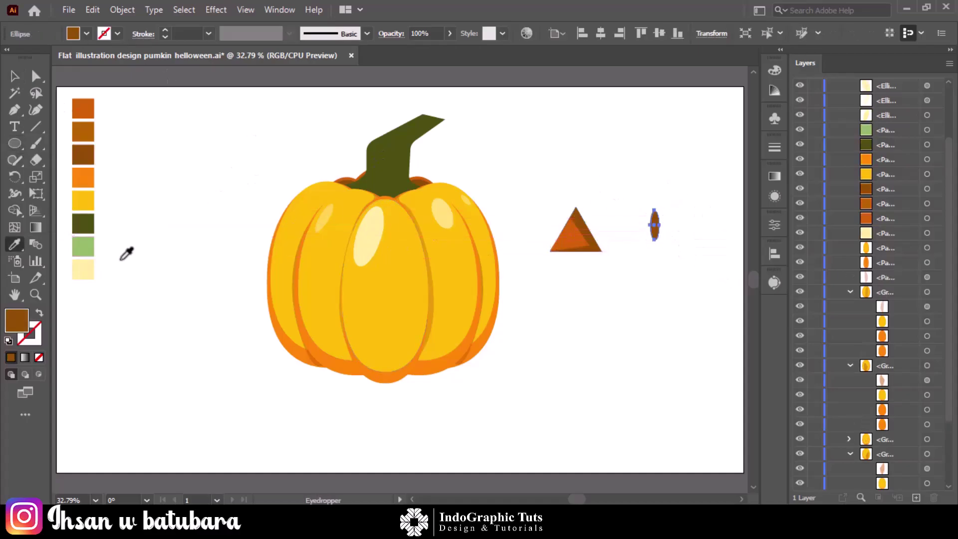
key(v)
key(ctrl+shift+a)
drag(661, 211, 612, 205)
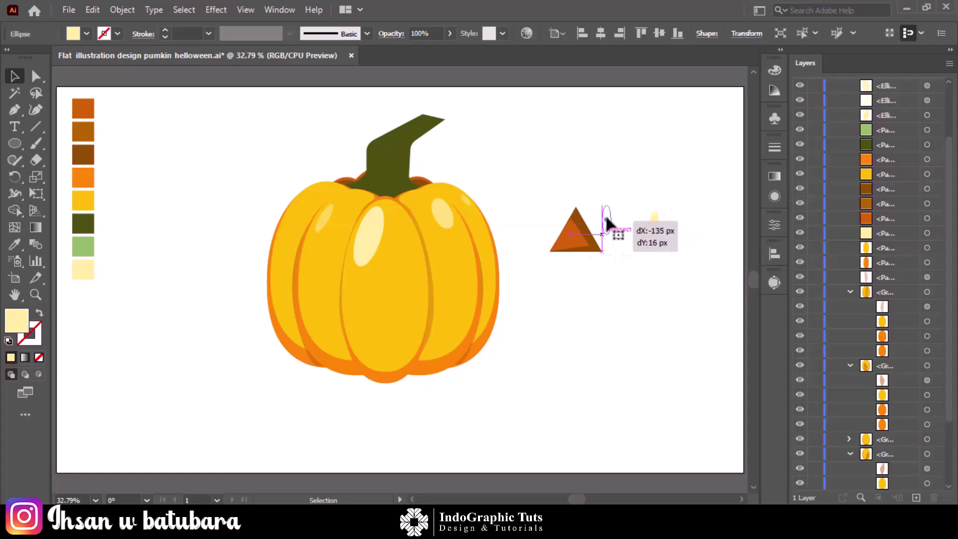
key(ctrl+plus)
key(ctrl+plus)
key(ctrl+plus)
mouse_move(423, 214)
mouse_down()
mouse_move(409, 278)
mouse_move(282, 306)
mouse_move(329, 314)
mouse_move(423, 298)
mouse_up()
drag(319, 372, 342, 417)
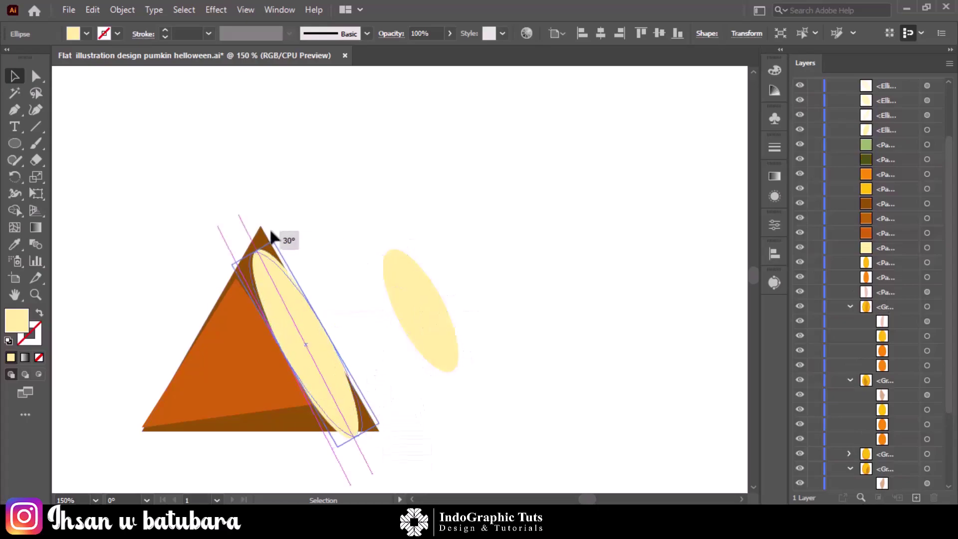
drag(278, 239, 270, 238)
drag(331, 324, 297, 374)
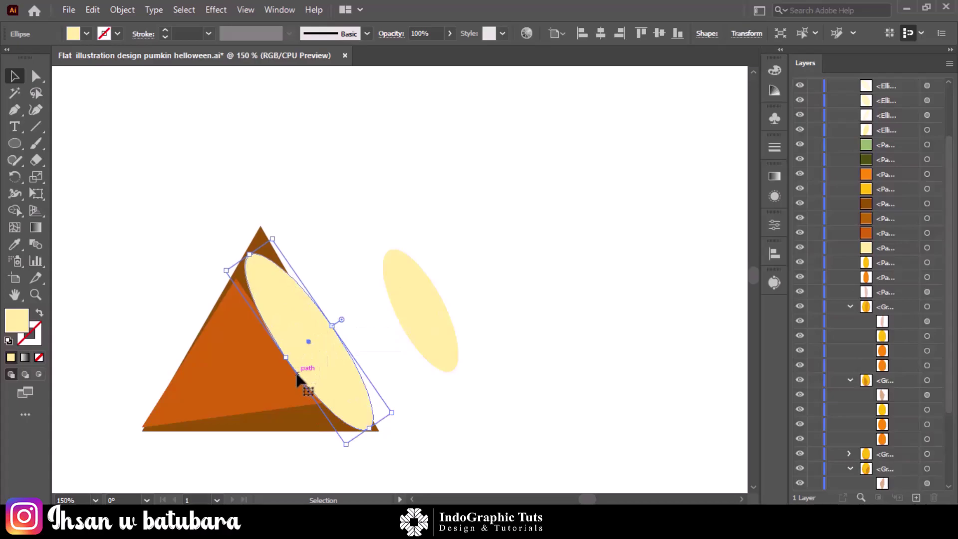
Give the edge ellipse a darker tan fill
double_click(16, 320)
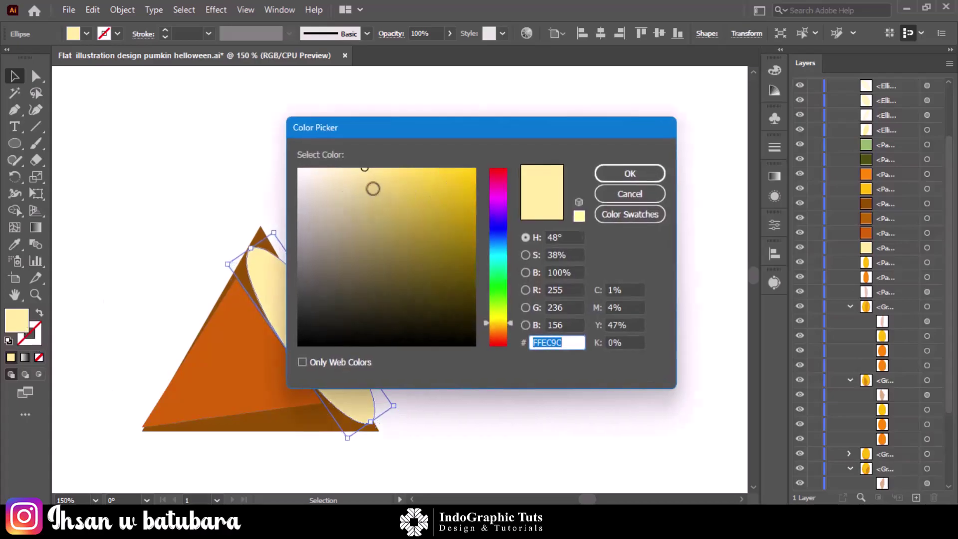
click(360, 216)
click(627, 171)
click(380, 274)
click(304, 300)
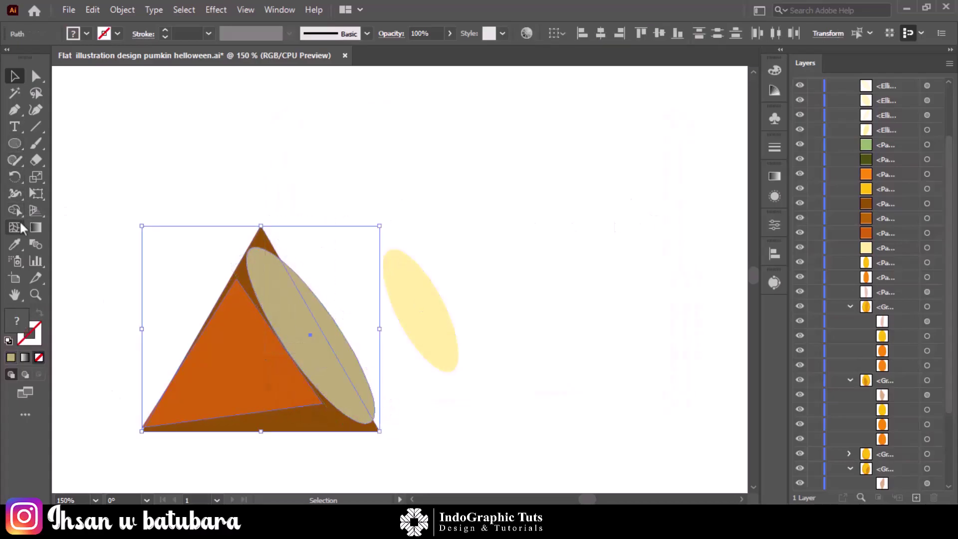
click(15, 210)
key(v)
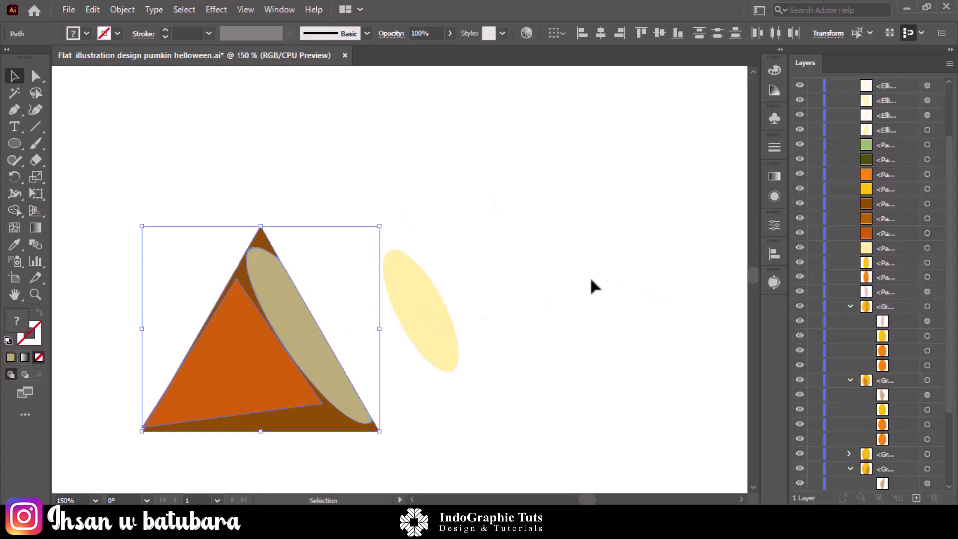
Move the cream ellipse onto the triangle and enlarge the tan ellipse to its corner
click(419, 299)
mouse_move(415, 296)
mouse_down()
mouse_move(298, 325)
mouse_move(324, 342)
mouse_move(302, 338)
mouse_up()
click(306, 242)
click(470, 312)
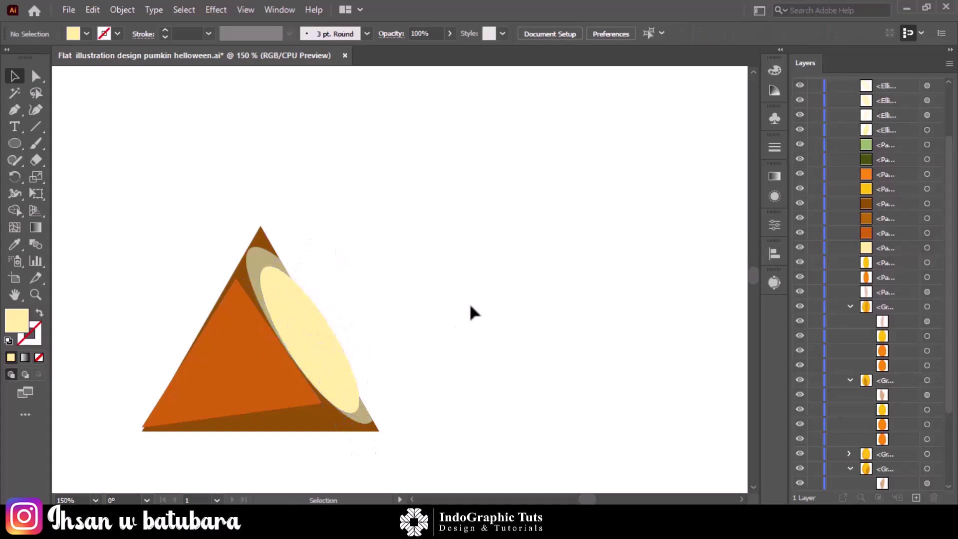
click(374, 421)
drag(378, 428, 394, 433)
mouse_move(435, 378)
mouse_down()
mouse_move(398, 426)
mouse_move(173, 210)
mouse_up()
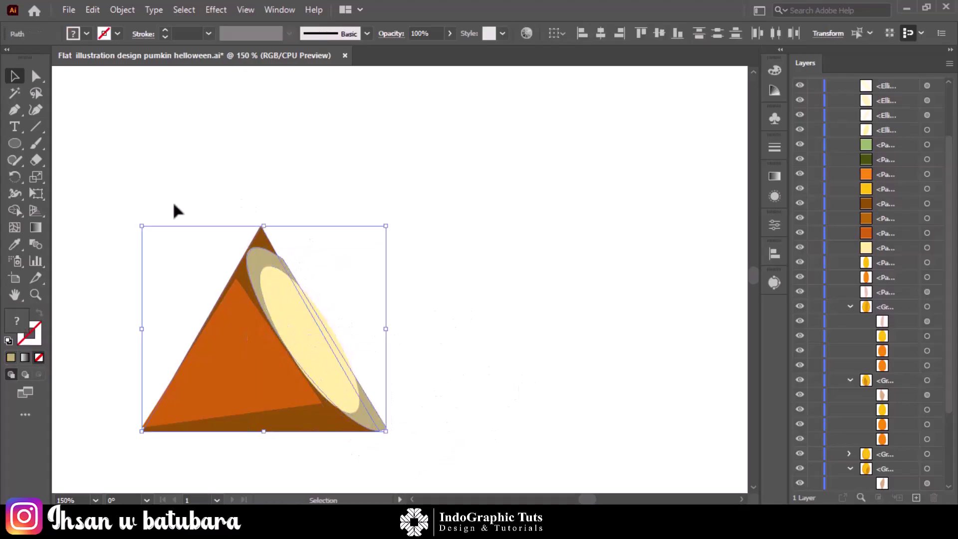
Trim away the tan ellipse's overflow outside the triangle with Shape Builder
key(shift+m)
alt+click(331, 341)
key(v)
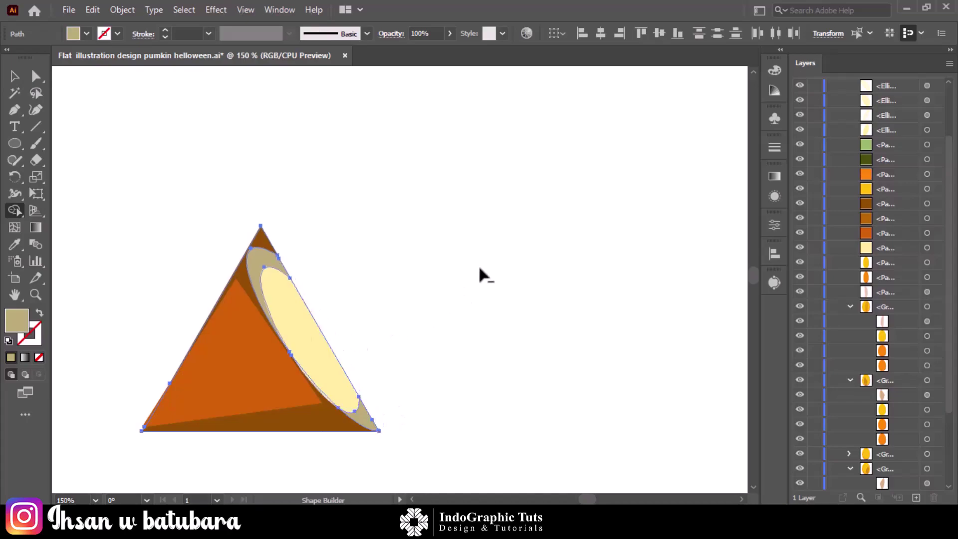
click(480, 274)
click(309, 335)
Draw a curved cream shape along the triangle's bottom edge with the Pen tool
key(p)
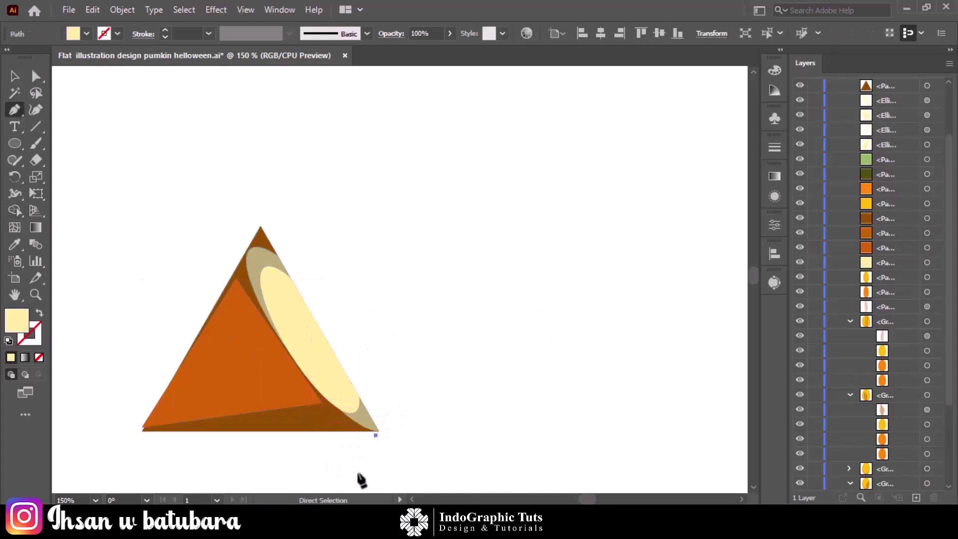
click(374, 431)
drag(297, 400, 282, 399)
drag(186, 432, 181, 449)
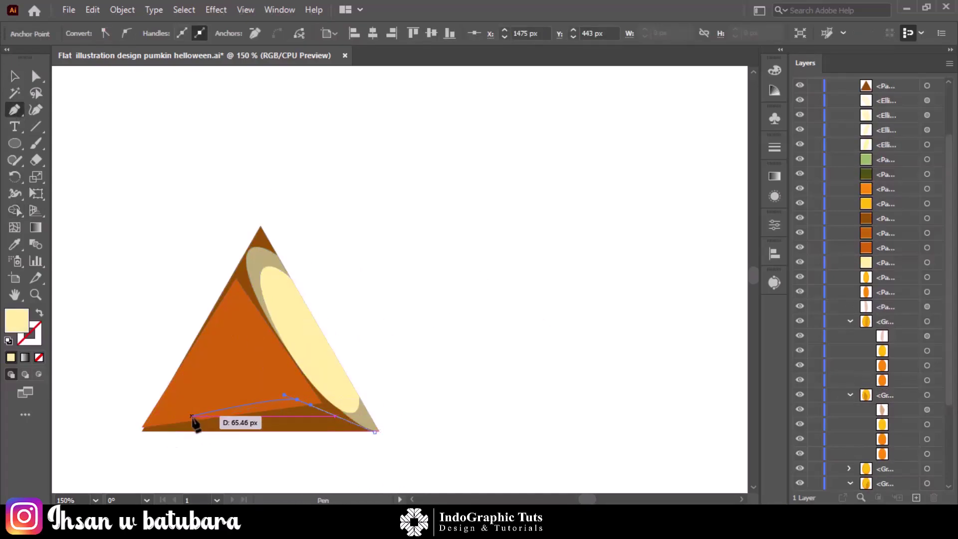
click(374, 432)
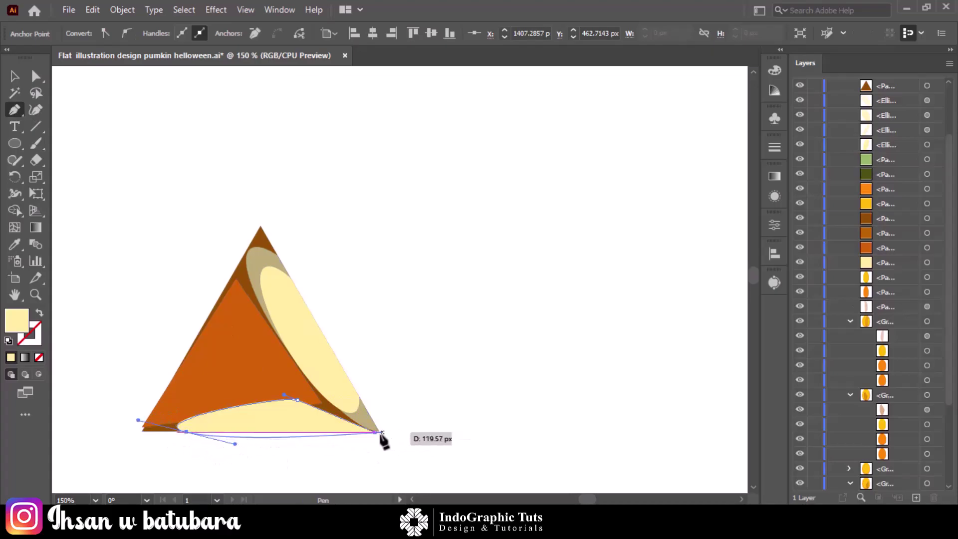
Trim the bottom cream shape to the triangle and round its corners
key(v)
drag(265, 468, 234, 407)
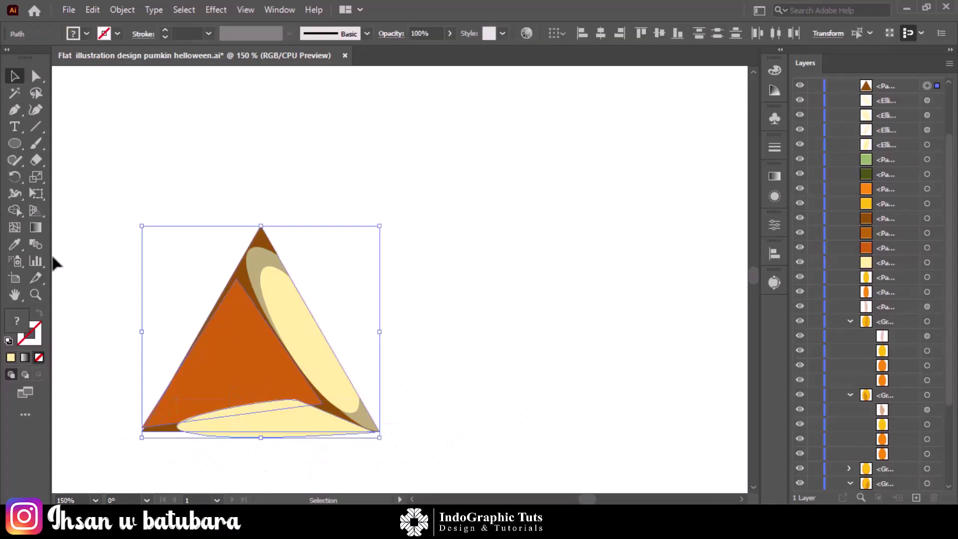
key(shift+m)
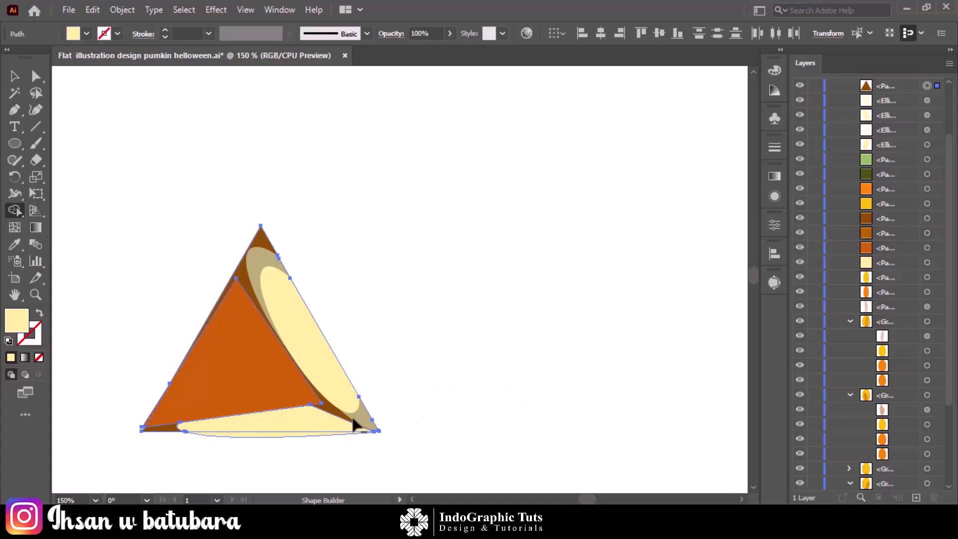
alt+click(272, 434)
key(a)
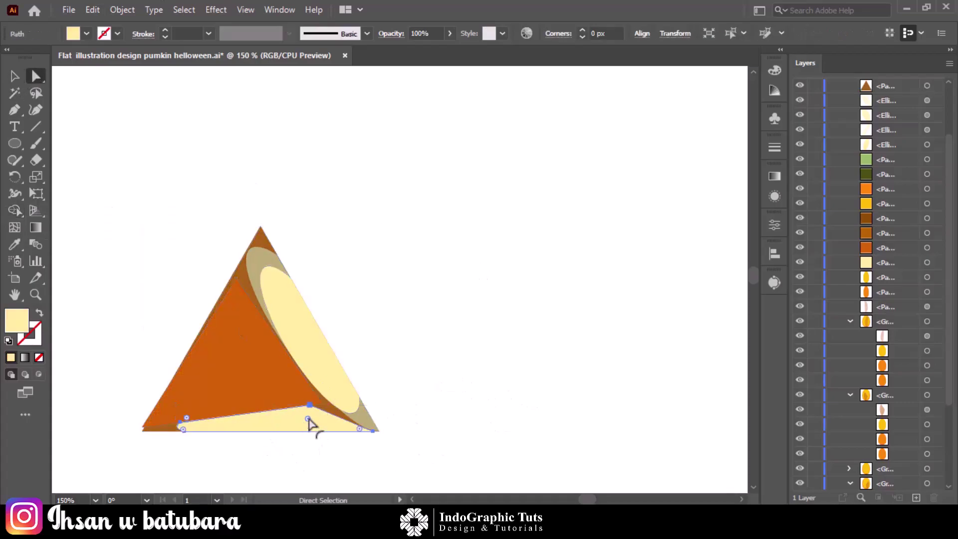
drag(308, 412, 310, 429)
click(312, 407)
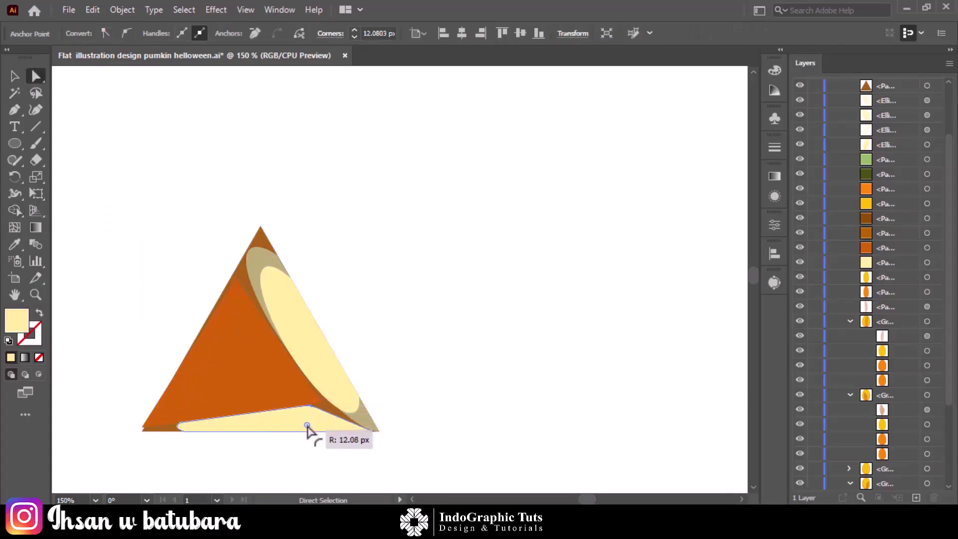
key(v)
click(475, 114)
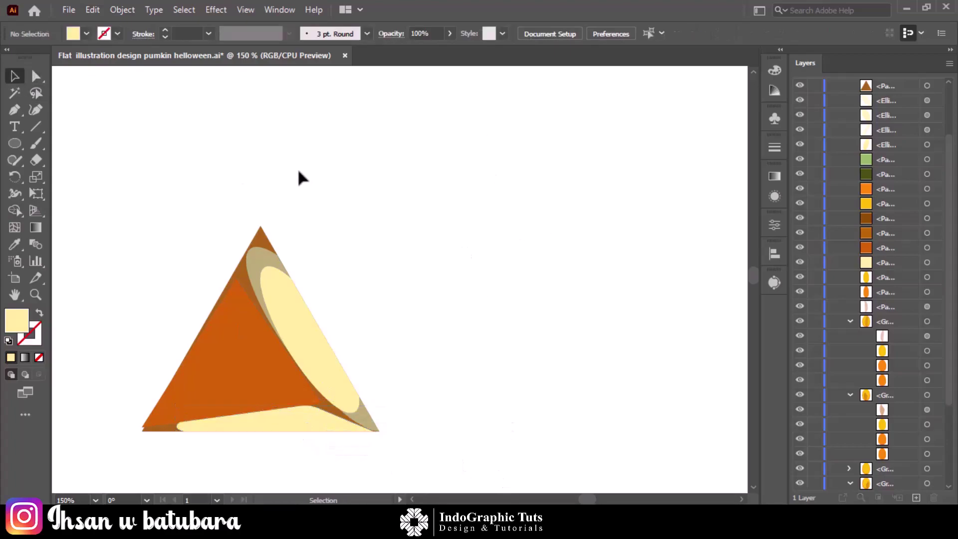
Draw a triangular cream shape along the triangle's right edge
click(15, 109)
click(248, 227)
click(389, 448)
click(434, 238)
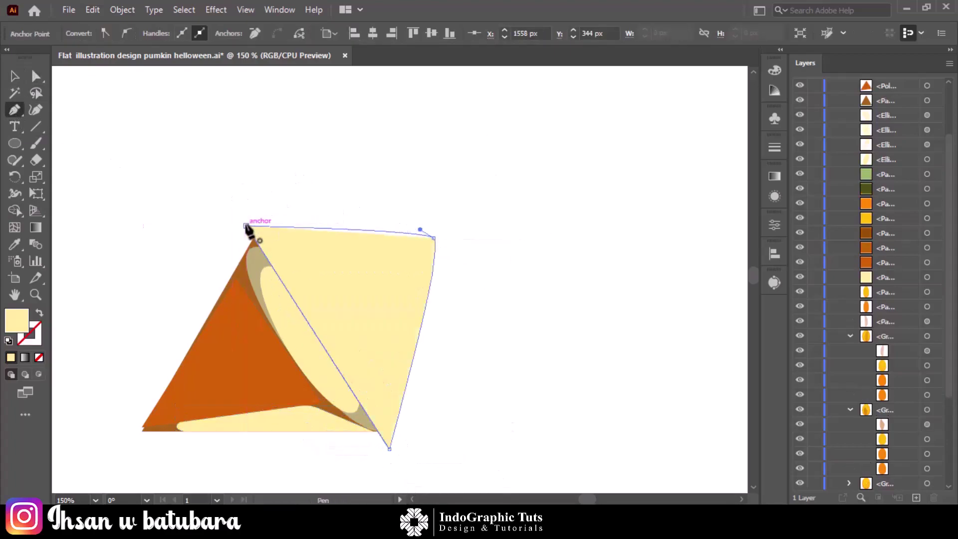
click(247, 227)
key(v)
Trim the right cream shape flush with the triangle's right edge
click(14, 210)
key(ctrl+a)
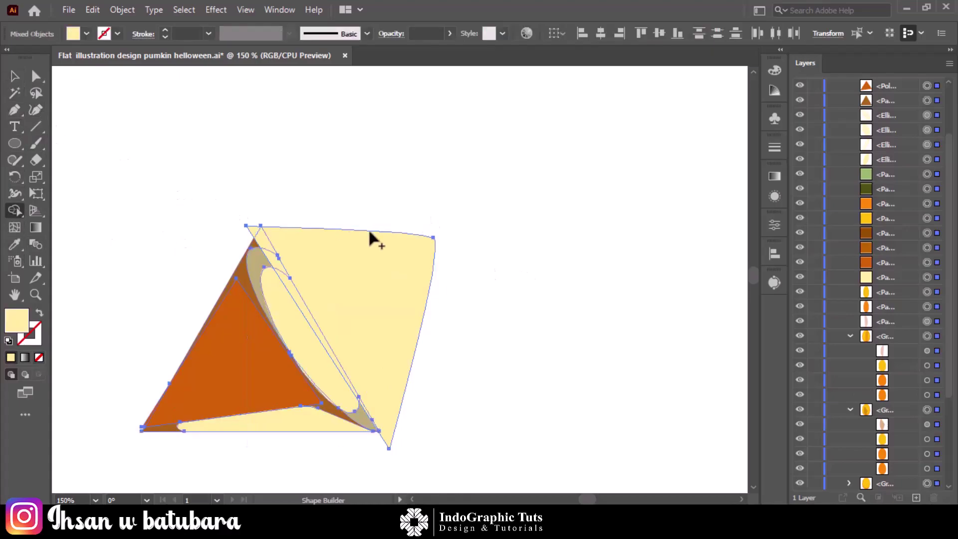
alt+click(370, 239)
key(v)
click(412, 203)
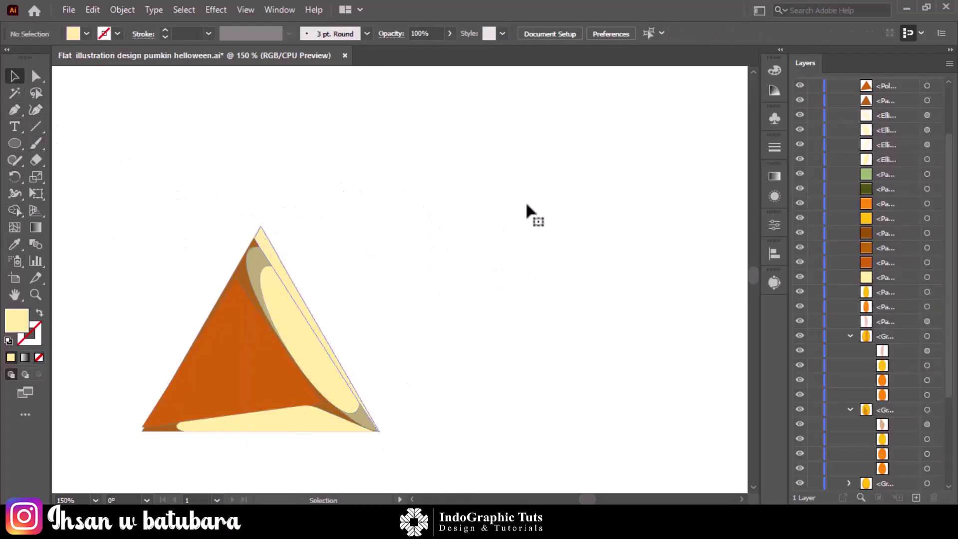
click(319, 324)
double_click(17, 319)
Turn the right highlight into a black (000000) shape at 25% opacity
text(000000)
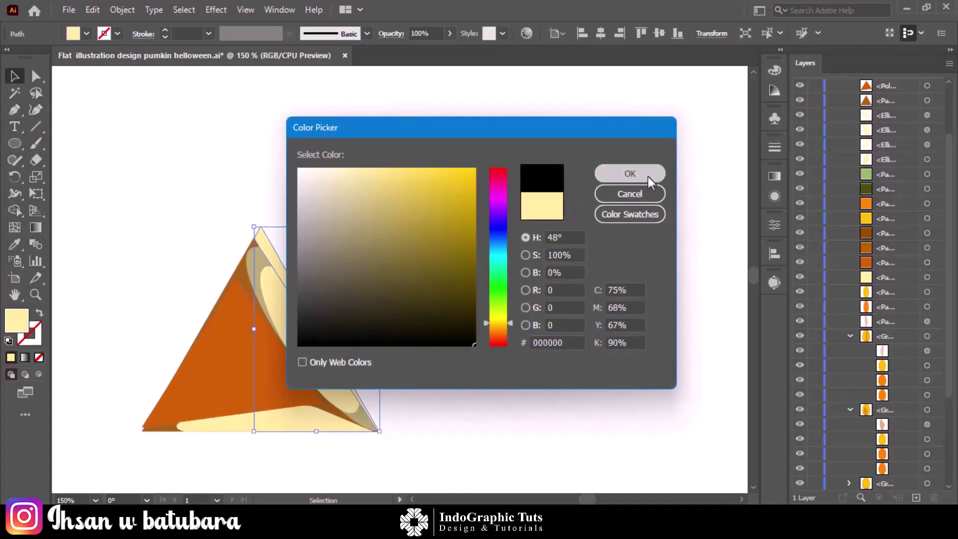
click(630, 173)
click(424, 33)
text(25)
key(Return)
click(445, 151)
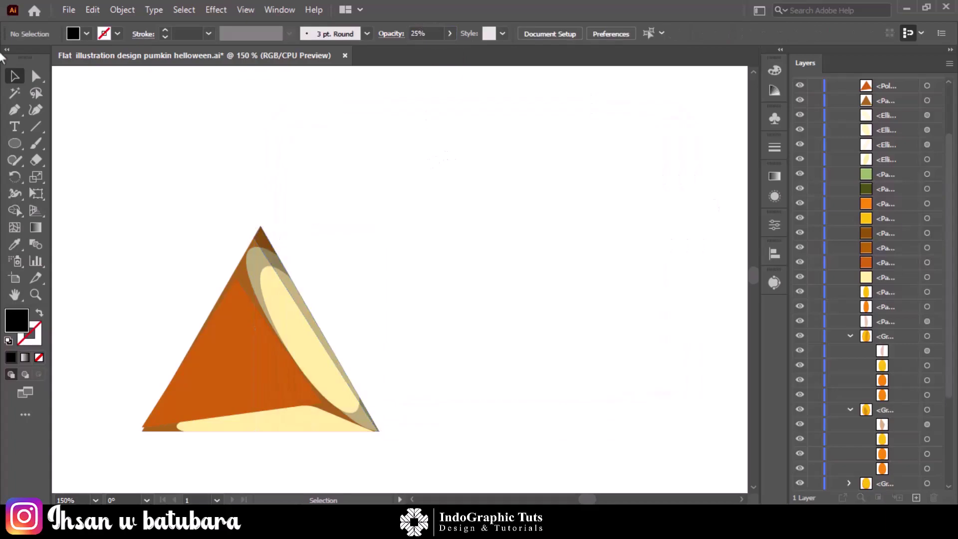
Draw a Pen triangle over the nose and swap its fill and stroke
click(156, 405)
click(260, 227)
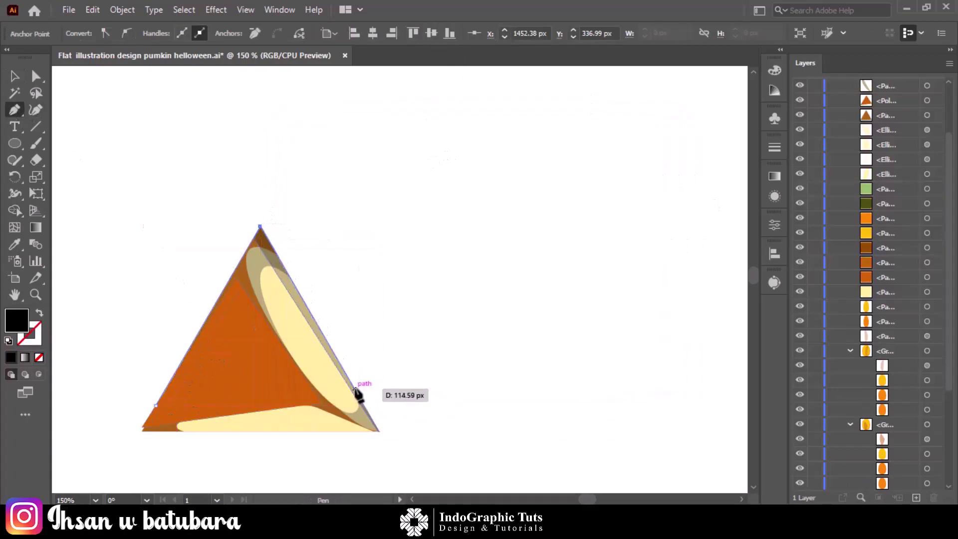
click(354, 389)
click(40, 314)
click(202, 151)
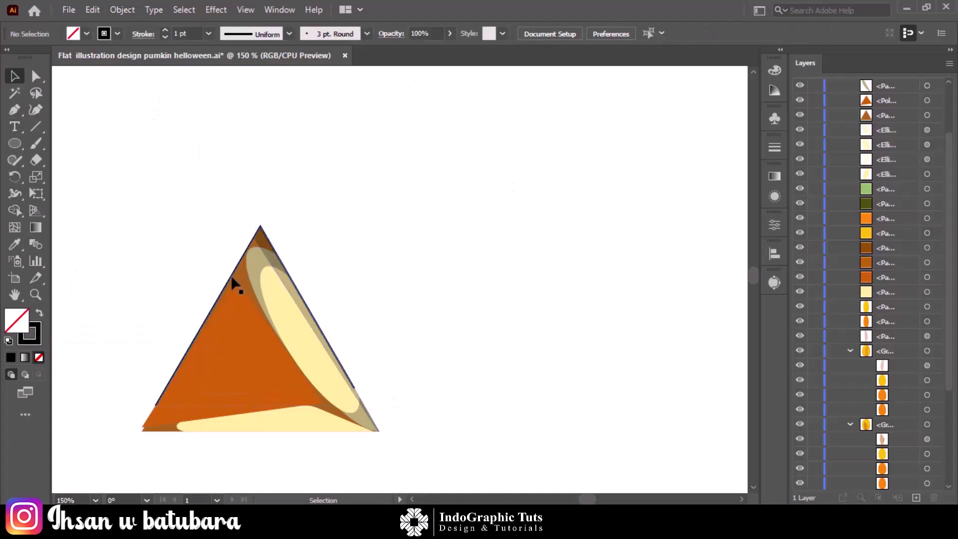
click(234, 278)
Give the triangle outline the tapered elliptical width profile at 7 pt
click(279, 33)
click(249, 78)
click(165, 30)
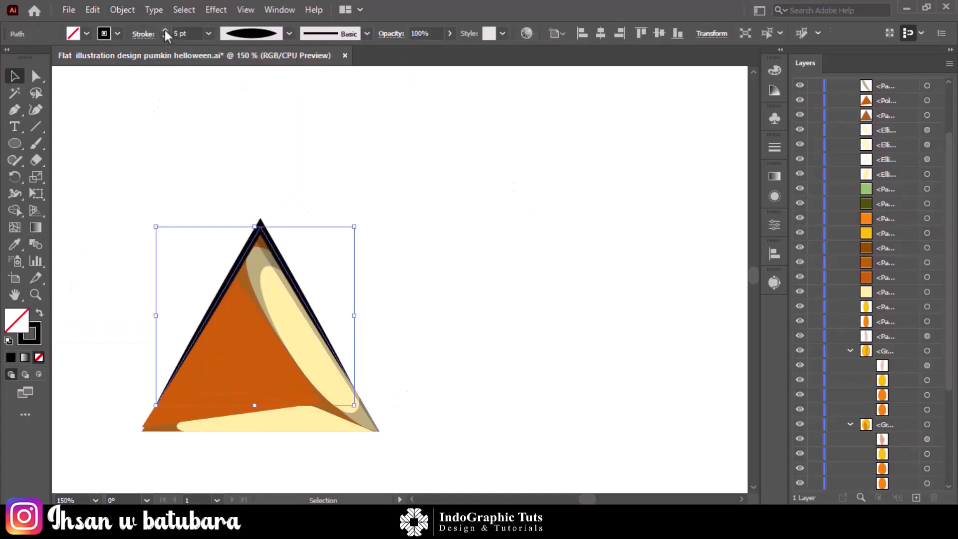
key(i)
click(248, 327)
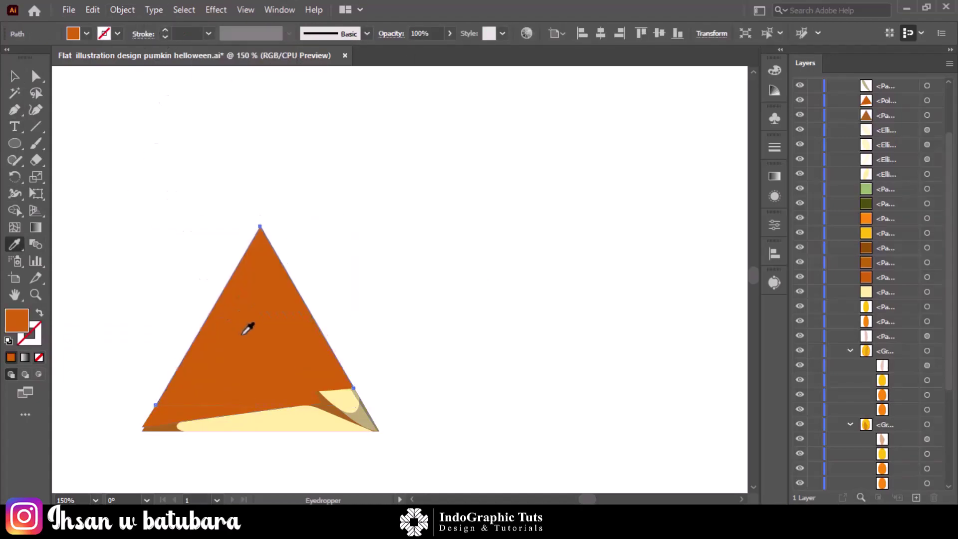
key(ctrl+z)
Make the triangle an unfilled outline in a darker brownish orange
click(11, 357)
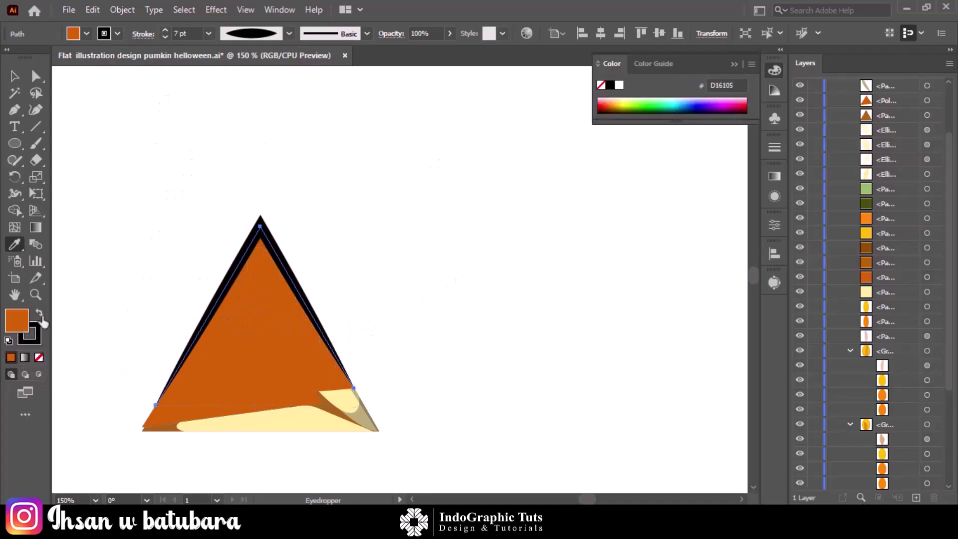
click(40, 313)
click(38, 357)
key(comma)
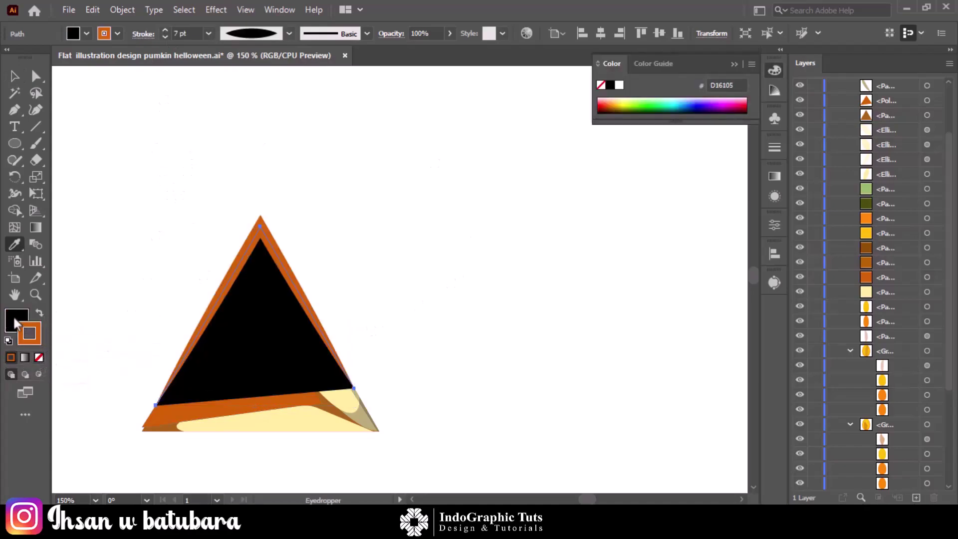
key(x)
key(slash)
double_click(30, 334)
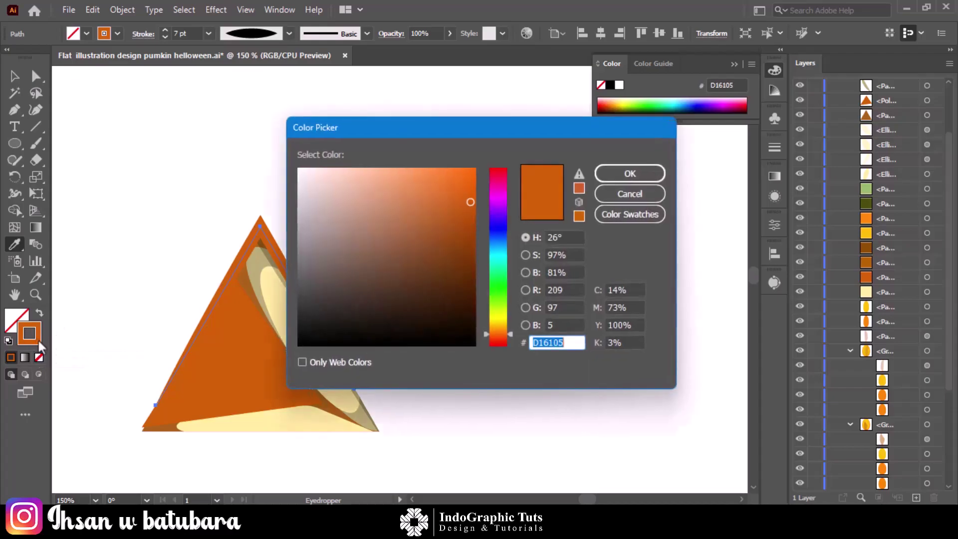
drag(475, 199, 475, 233)
key(Return)
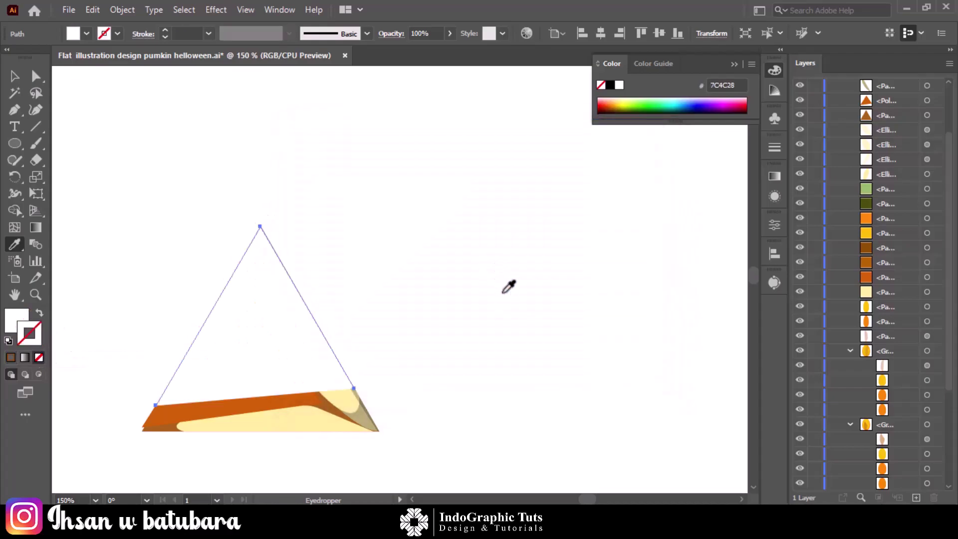
key(v)
click(504, 247)
Group the triangle eye, move it onto the pumpkin, and add a horizontally reflected copy
key(ctrl+0)
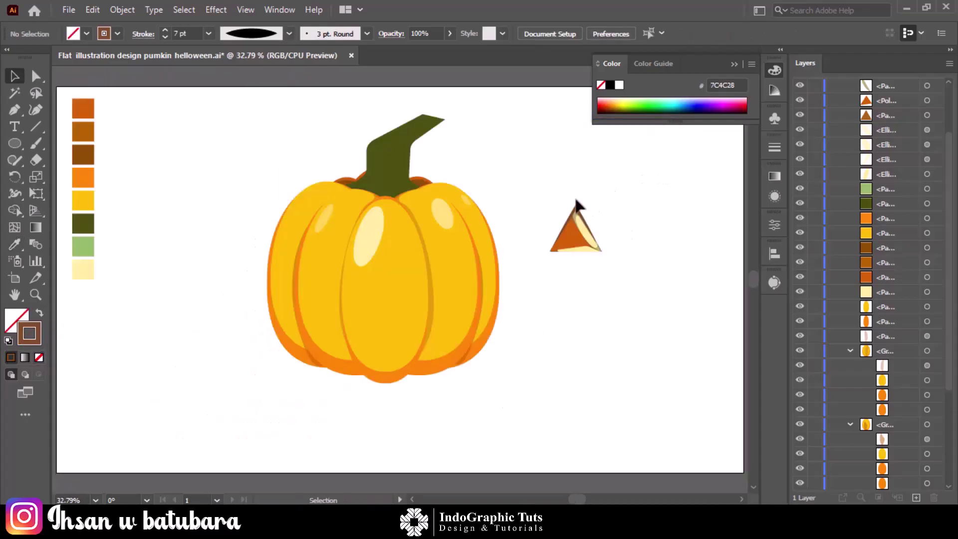
right_click(579, 219)
click(632, 297)
drag(568, 235, 350, 247)
click(774, 224)
click(693, 162)
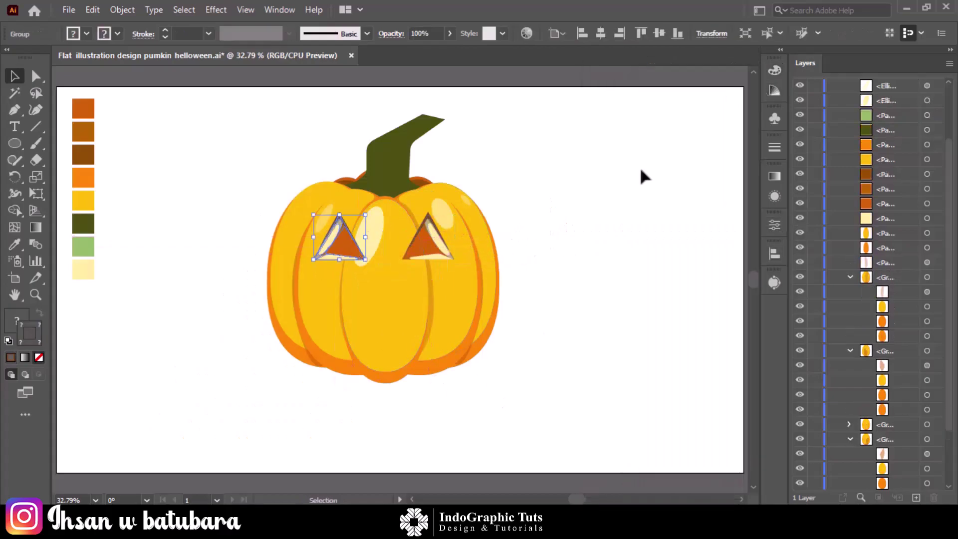
Spread the two eyes farther apart, left eye left and right eye right
click(566, 217)
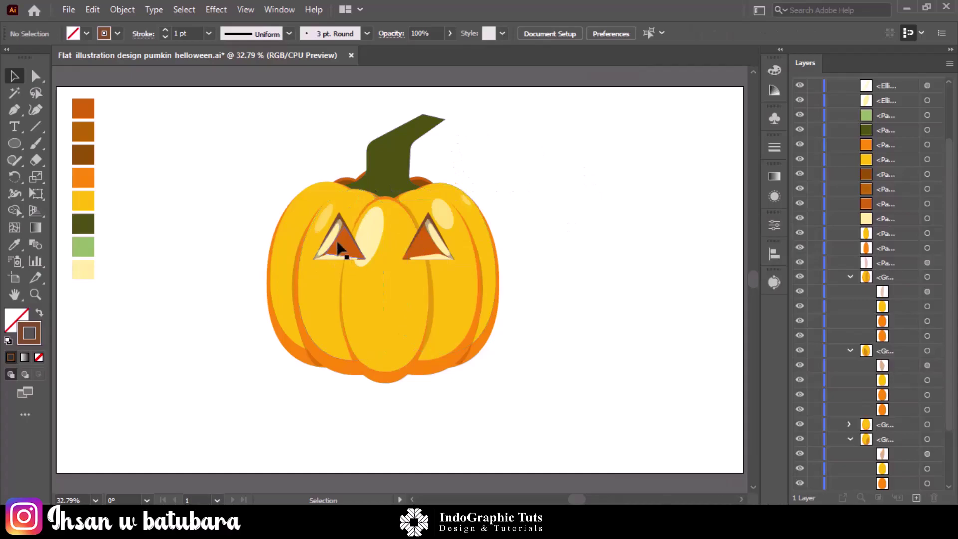
click(319, 240)
drag(345, 241, 335, 242)
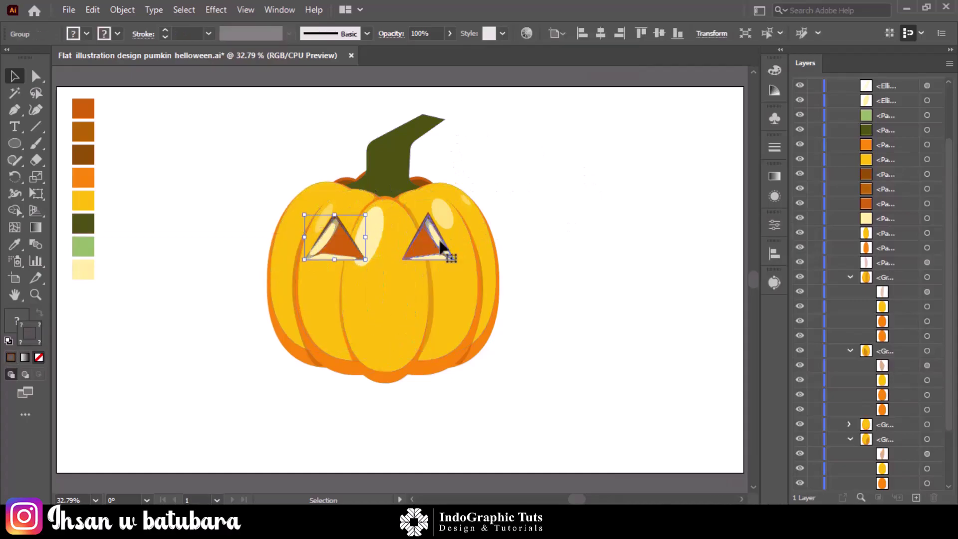
drag(443, 253, 486, 242)
click(573, 309)
Drop the right eye slightly lower and stretch both eyes taller
key(ctrl+plus)
click(246, 240)
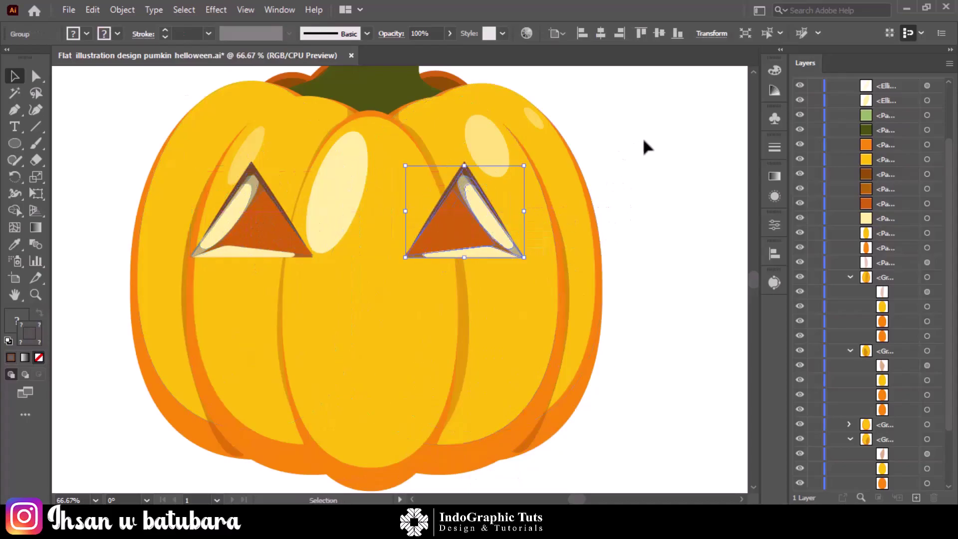
click(643, 145)
click(254, 223)
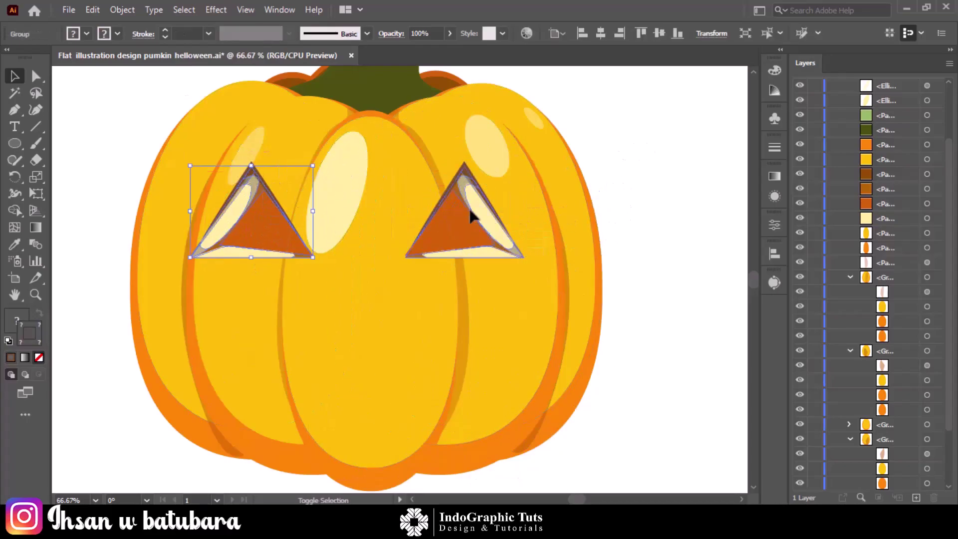
shift+click(471, 214)
drag(357, 162, 357, 148)
click(661, 282)
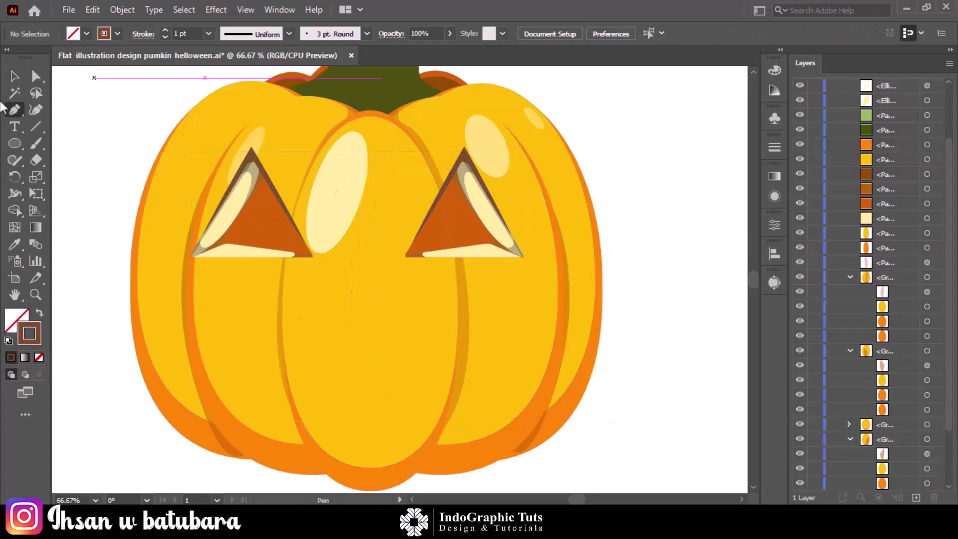
Draw a 3-sided polygon under the eyes and fill it with the eye highlight's light yellow
drag(14, 143, 75, 190)
click(399, 309)
click(449, 286)
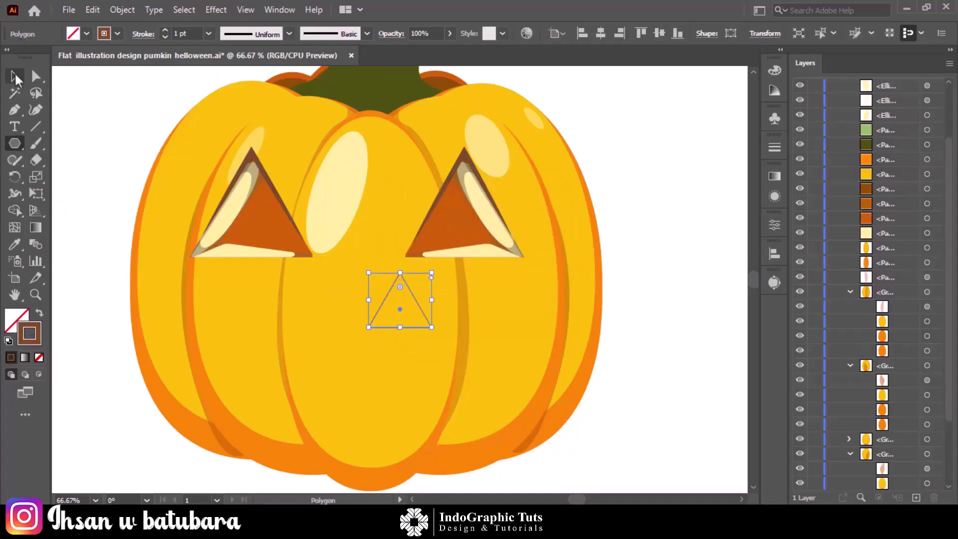
click(14, 77)
drag(421, 306, 383, 292)
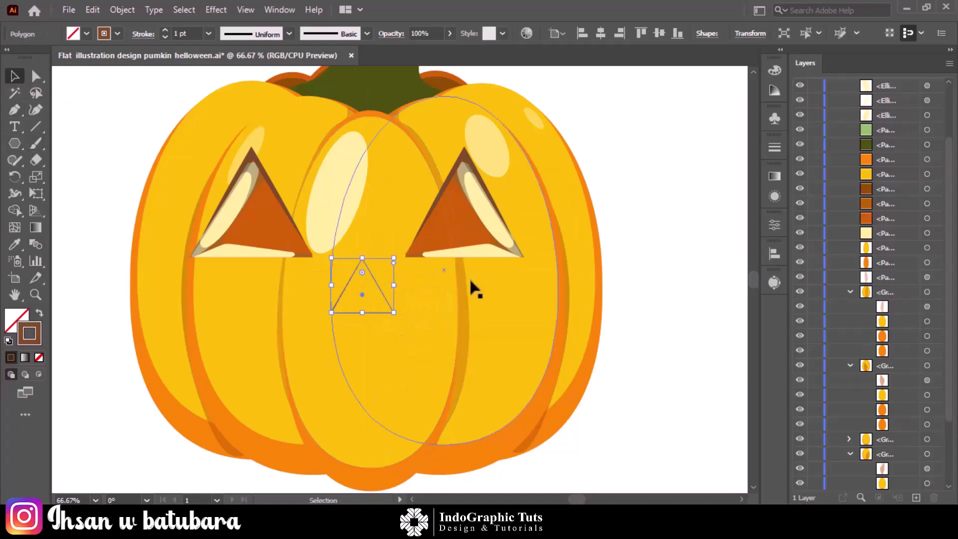
key(i)
click(239, 203)
Paste a copy in front, shrink it to about 58 px, colour it dark orange and centre it
click(92, 9)
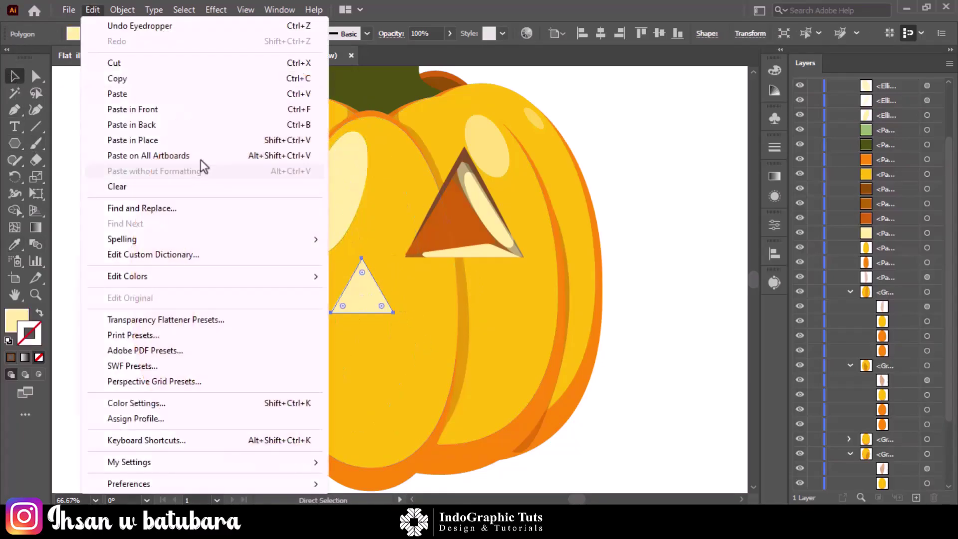
drag(393, 312, 383, 285)
key(i)
click(250, 199)
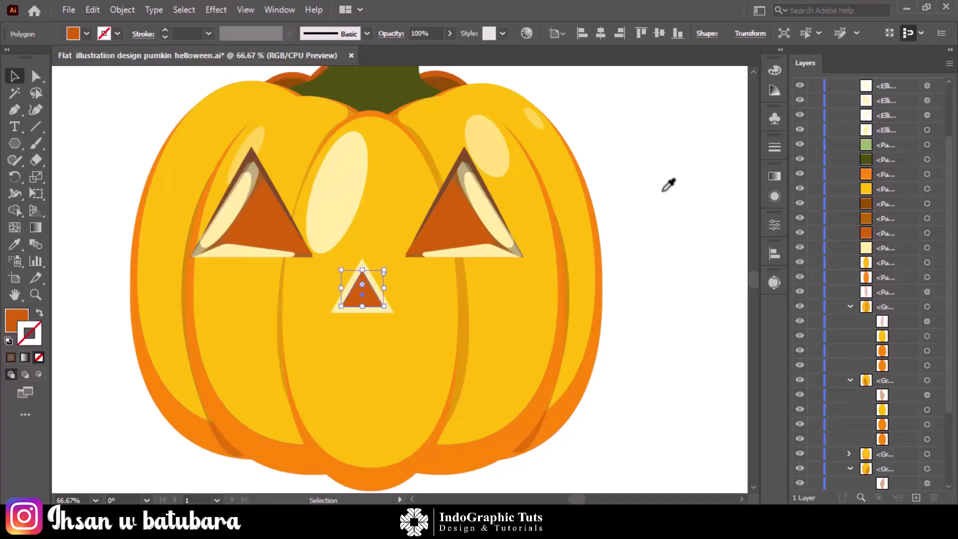
key(shift+Right)
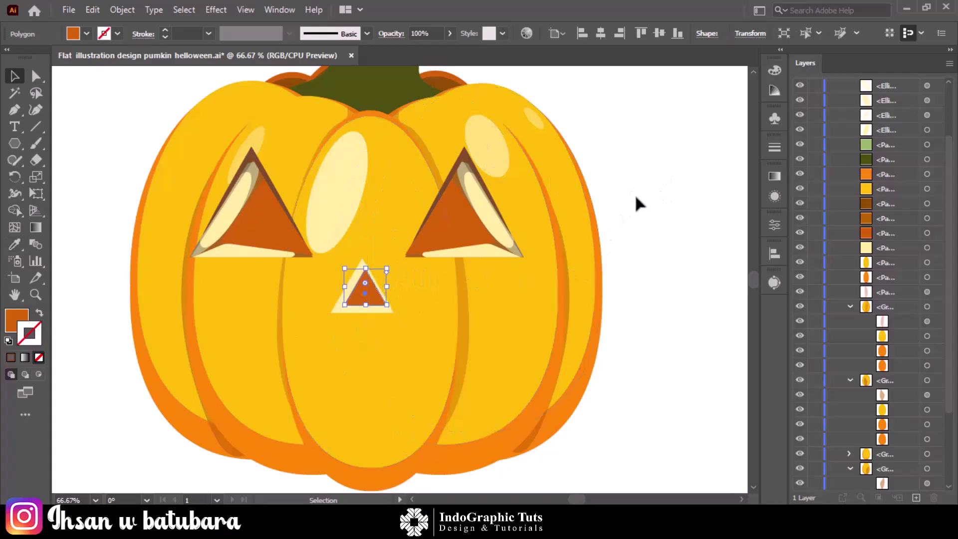
click(635, 198)
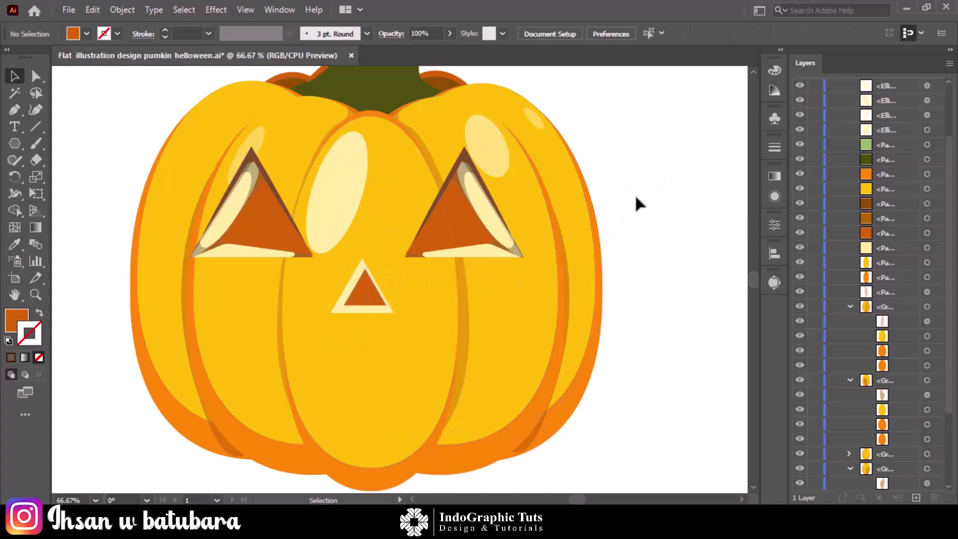
click(349, 291)
key(a)
scroll(349, 291, up, 3)
key(v)
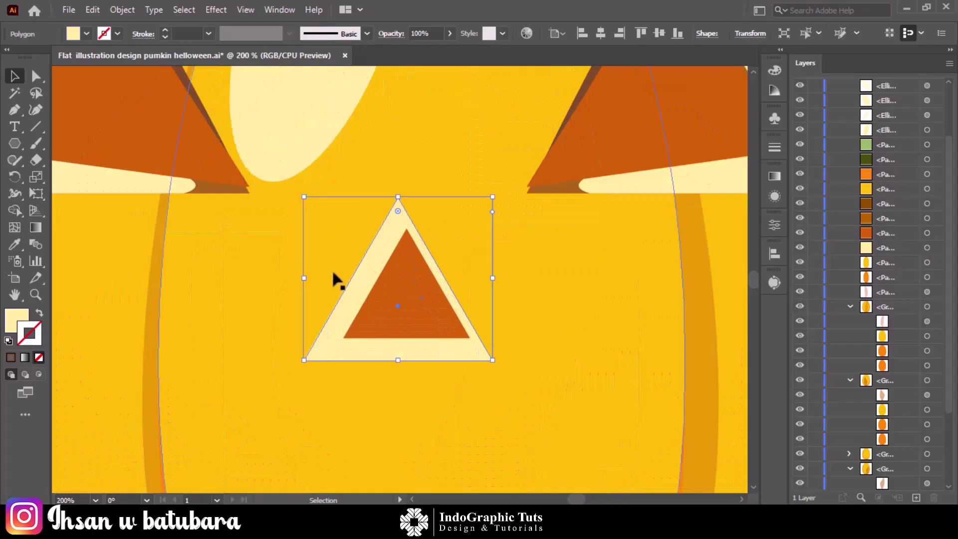
Undo a stray path and select the nose's inner orange triangle via isolation mode
key(p)
drag(382, 203, 397, 232)
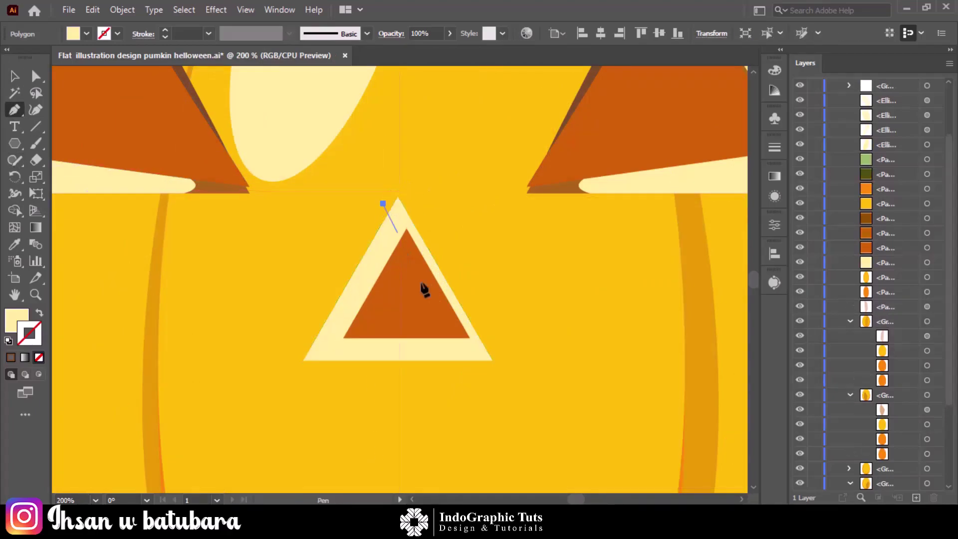
key(ctrl+z)
key(v)
click(361, 249)
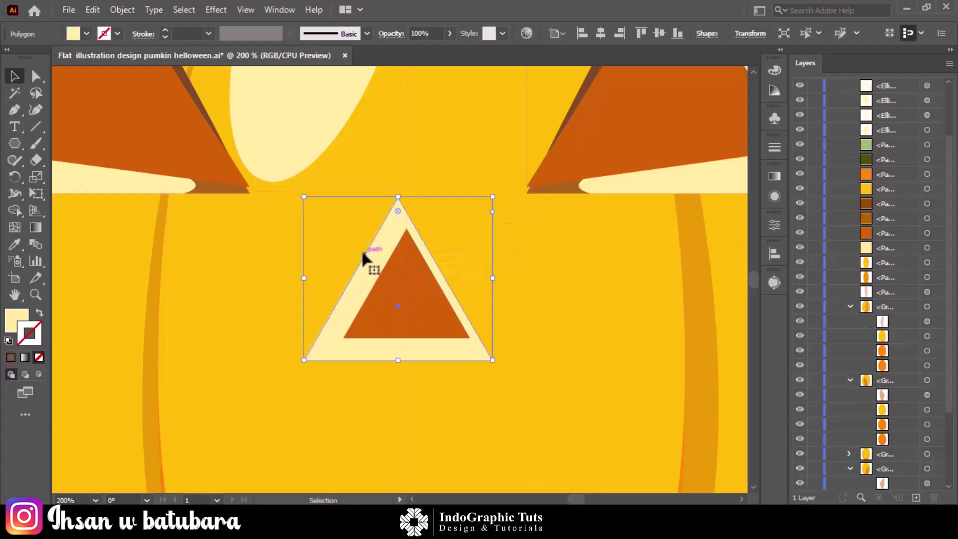
double_click(365, 252)
double_click(489, 211)
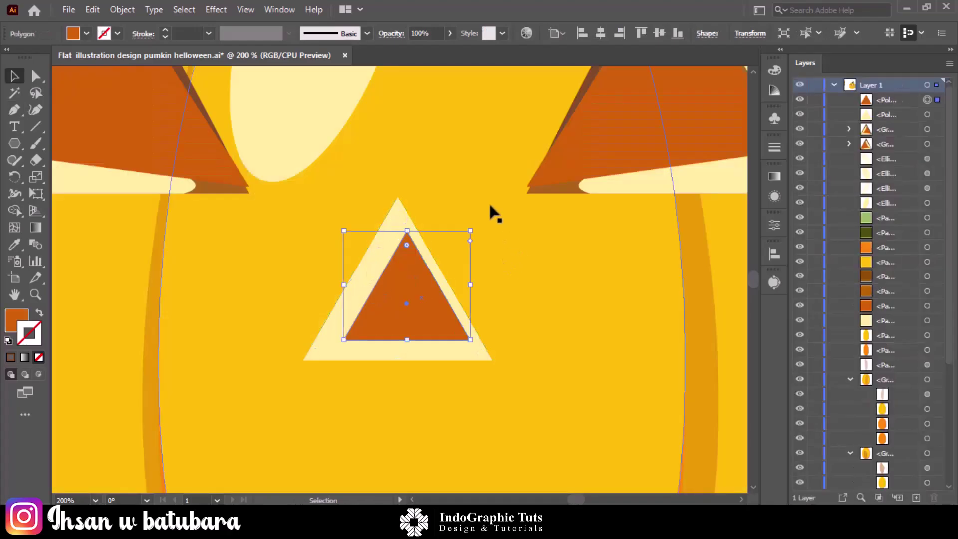
Draw a closed Pen triangle with curved, inward-bowed sides over the nose
key(p)
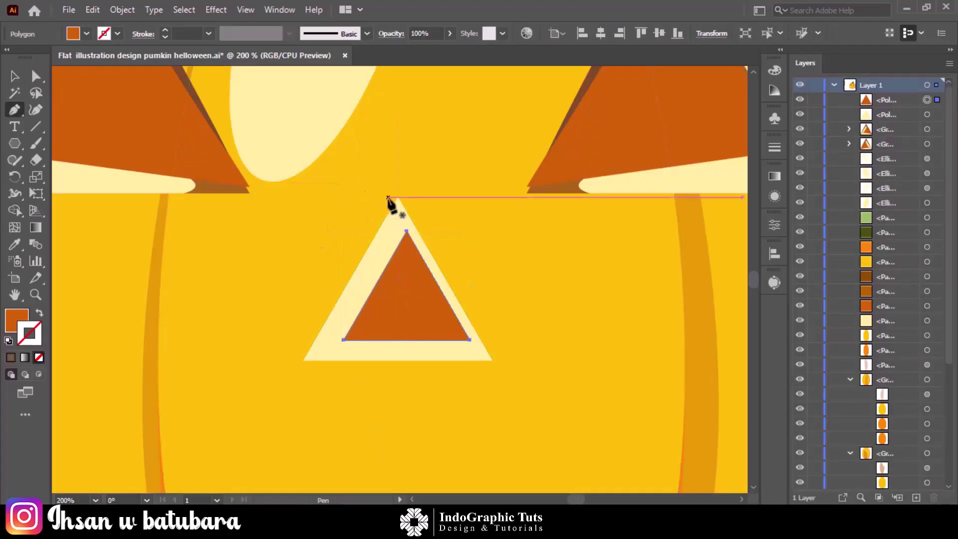
click(389, 198)
drag(401, 254, 394, 289)
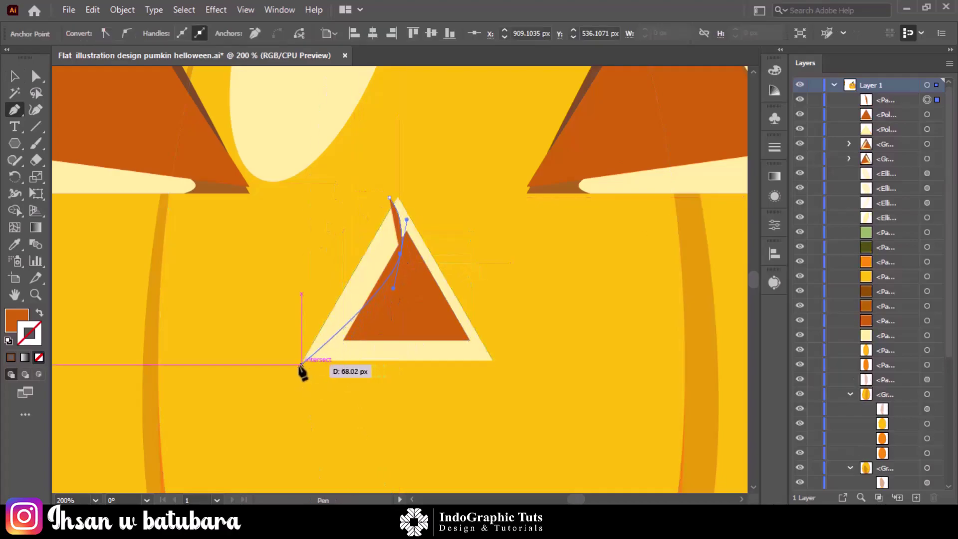
drag(312, 353, 326, 345)
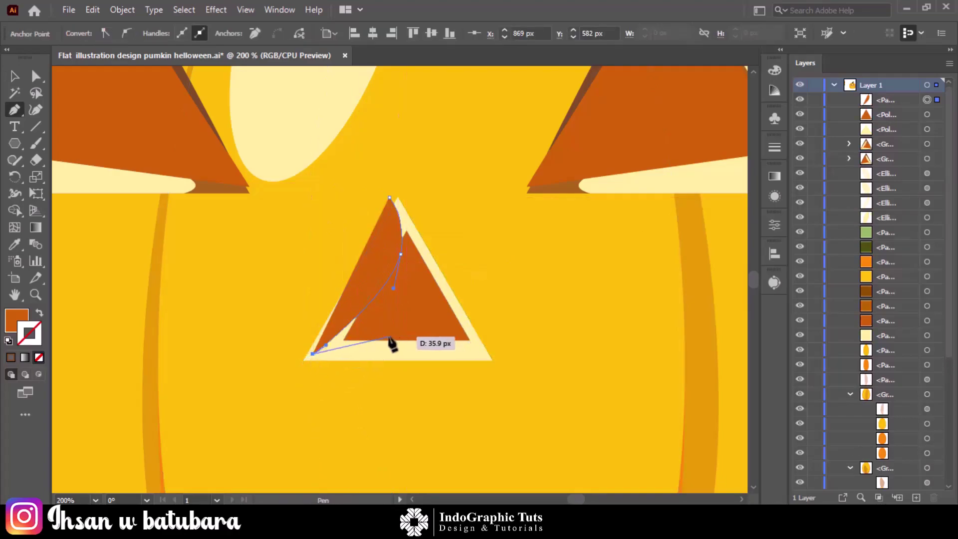
drag(474, 349, 487, 361)
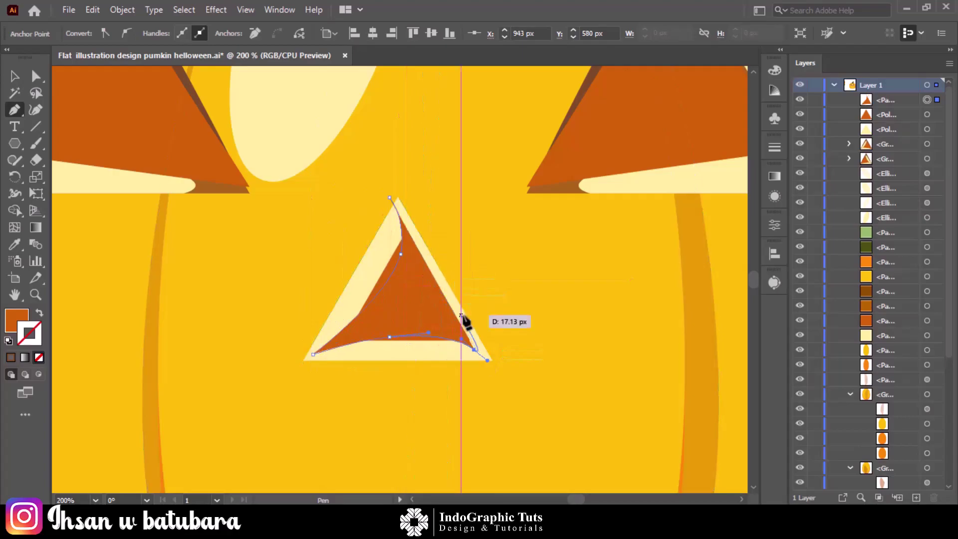
drag(397, 188, 410, 143)
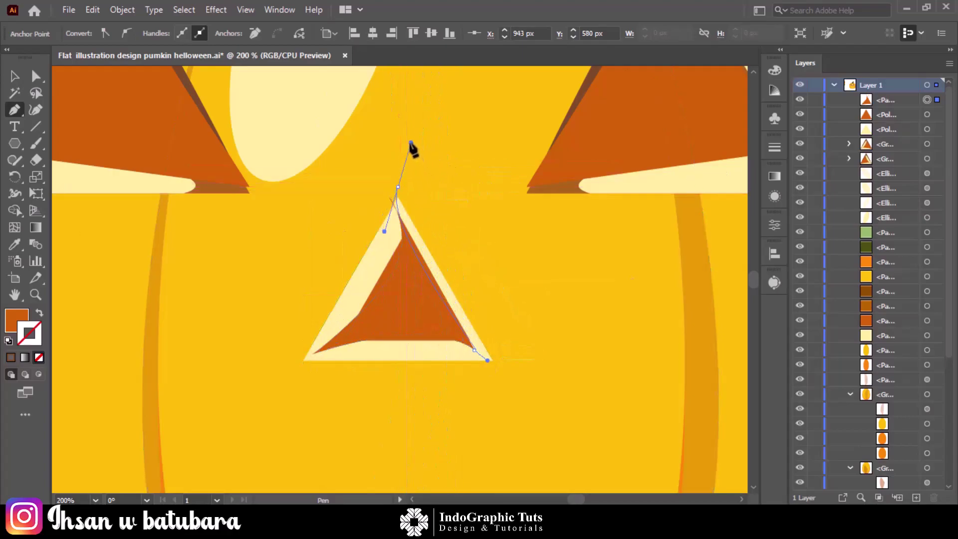
click(396, 202)
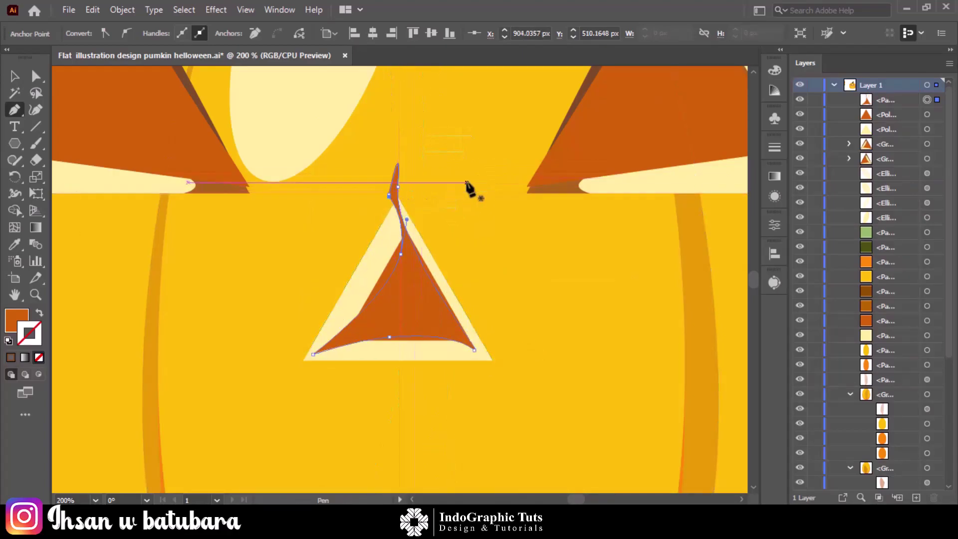
With Shape Builder, delete the spike above the nose and merge the inner orange regions
key(v)
shift+click(368, 276)
key(shift+m)
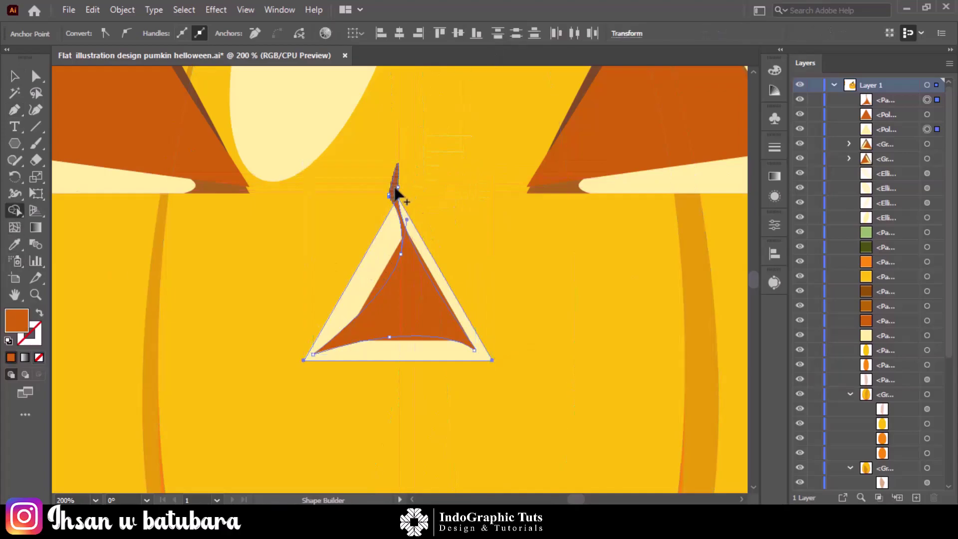
drag(380, 207, 379, 211)
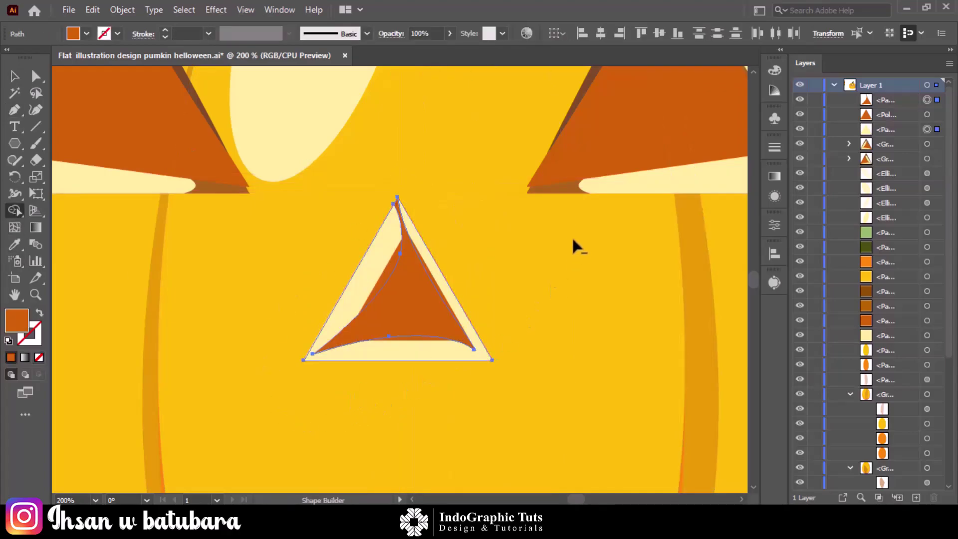
key(v)
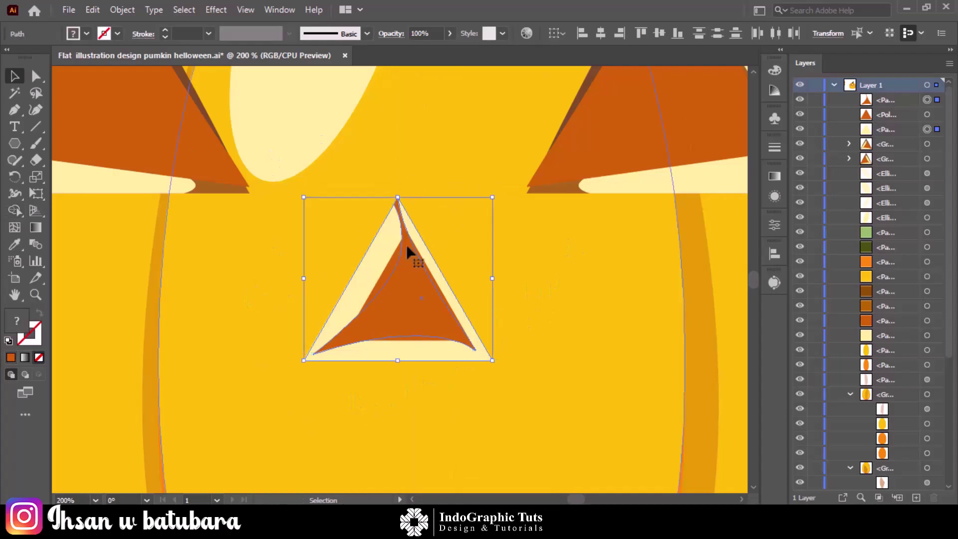
click(14, 210)
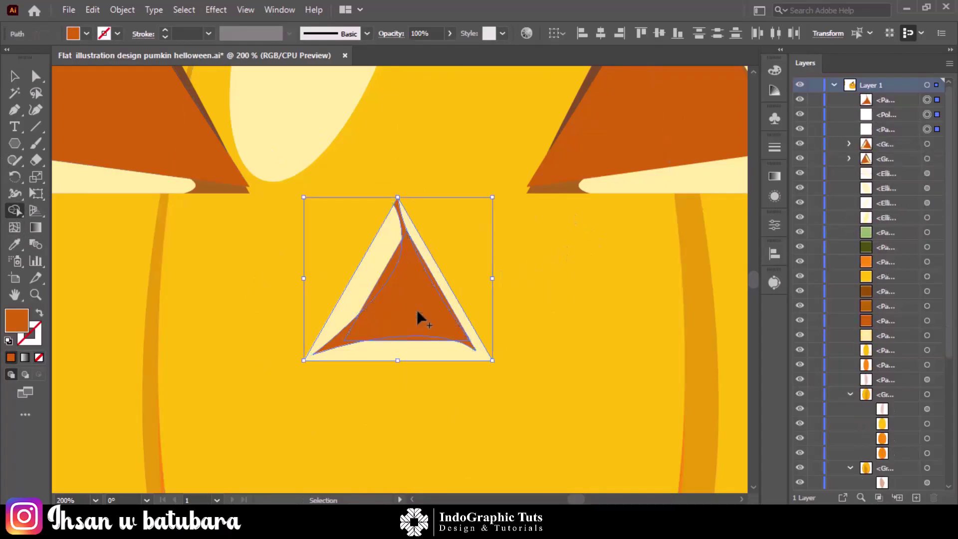
drag(419, 316, 405, 283)
drag(413, 344, 413, 344)
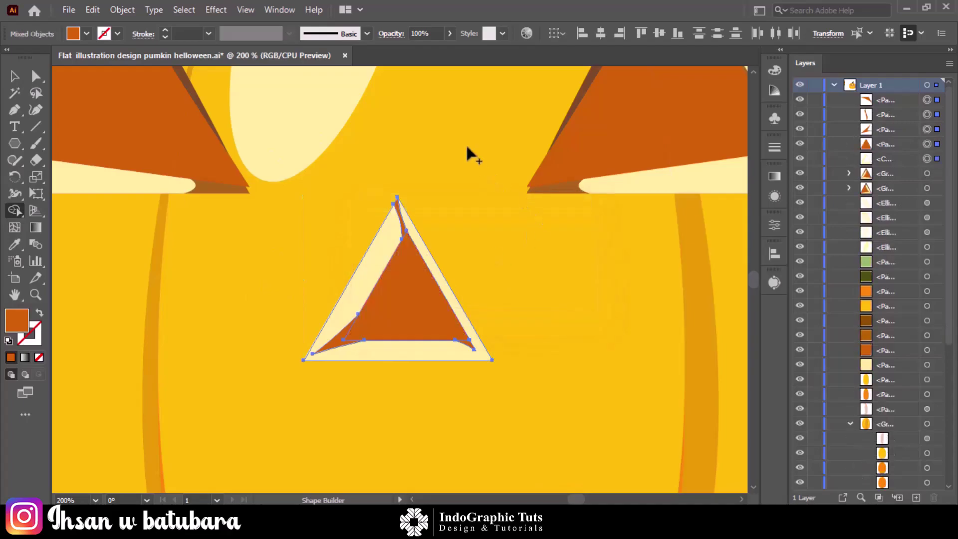
Group the top and bottom-left nose slivers and sample a browner orange
key(v)
click(467, 117)
click(399, 224)
shift+click(336, 348)
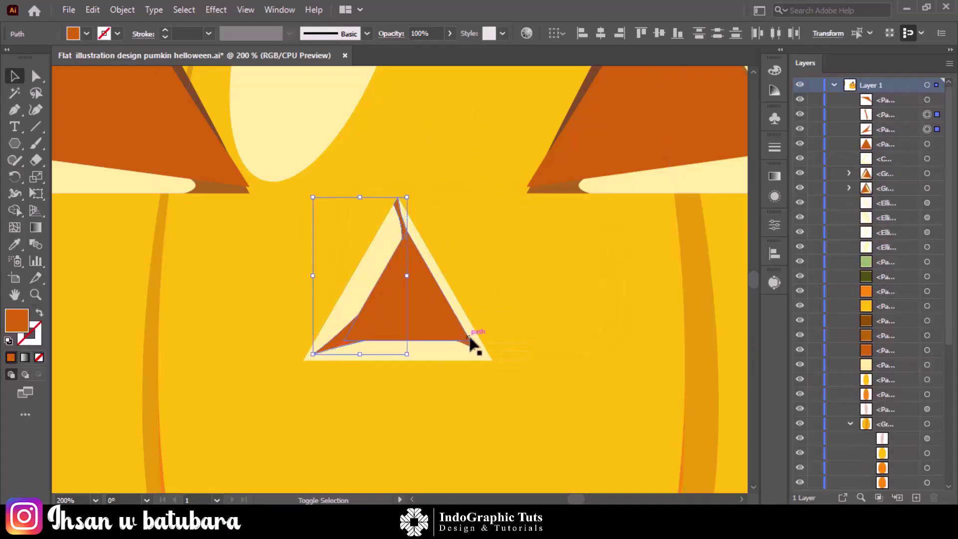
right_click(473, 353)
click(501, 133)
key(i)
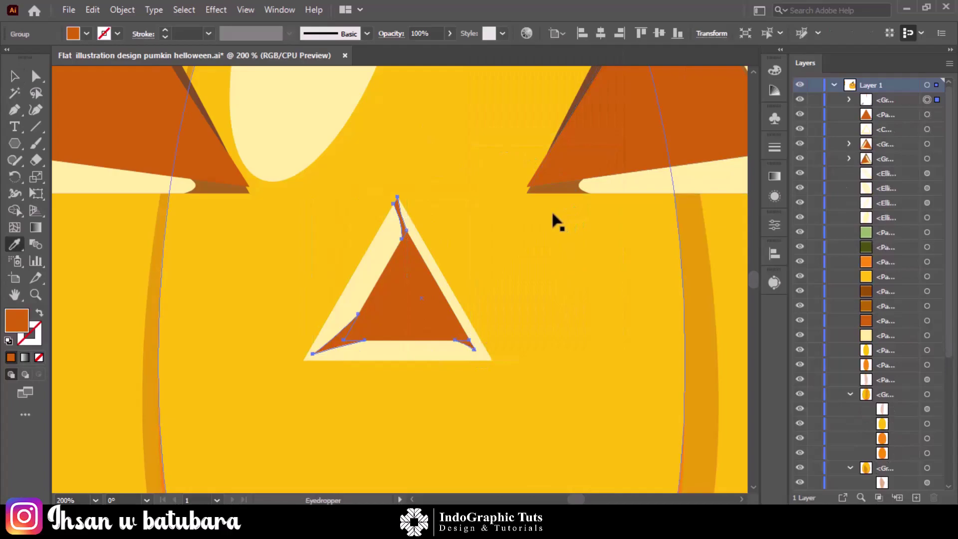
click(573, 187)
Draw a three-point Pen triangle over the nose's upper sides
key(ctrl+shift+a)
key(p)
click(330, 314)
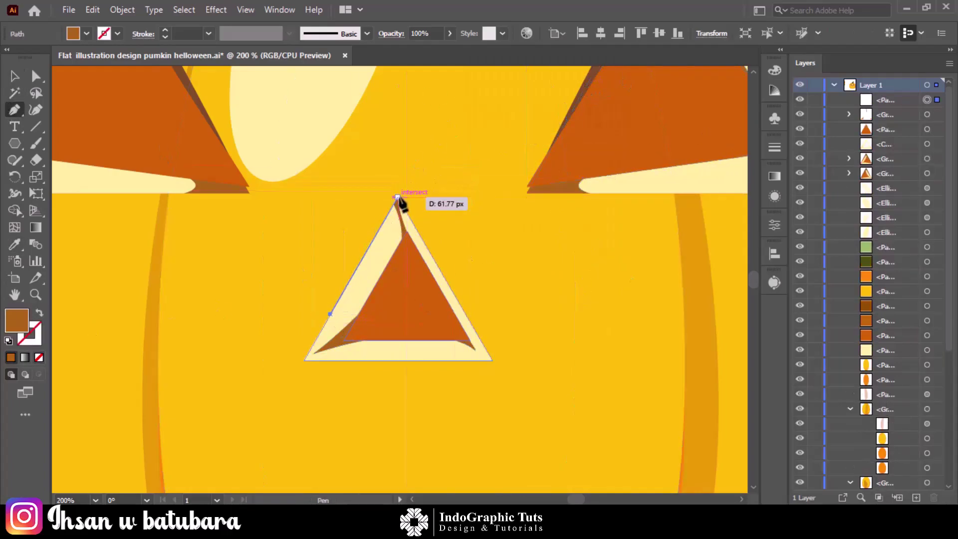
click(398, 197)
click(465, 314)
key(v)
Turn the triangle into a 3 pt brown stroke with the elliptical width profile
key(shift+x)
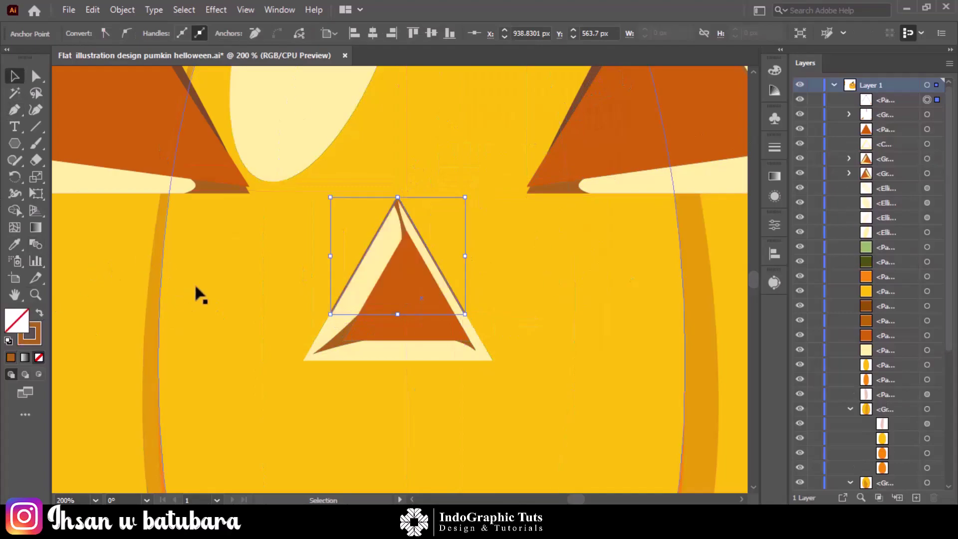
click(395, 212)
click(165, 30)
click(165, 30)
click(289, 34)
click(252, 60)
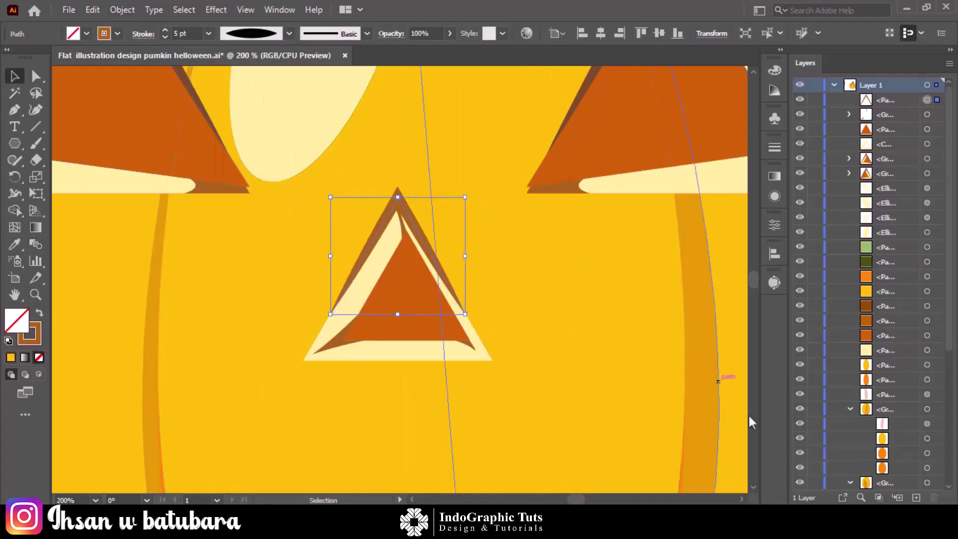
key(ctrl+shift+a)
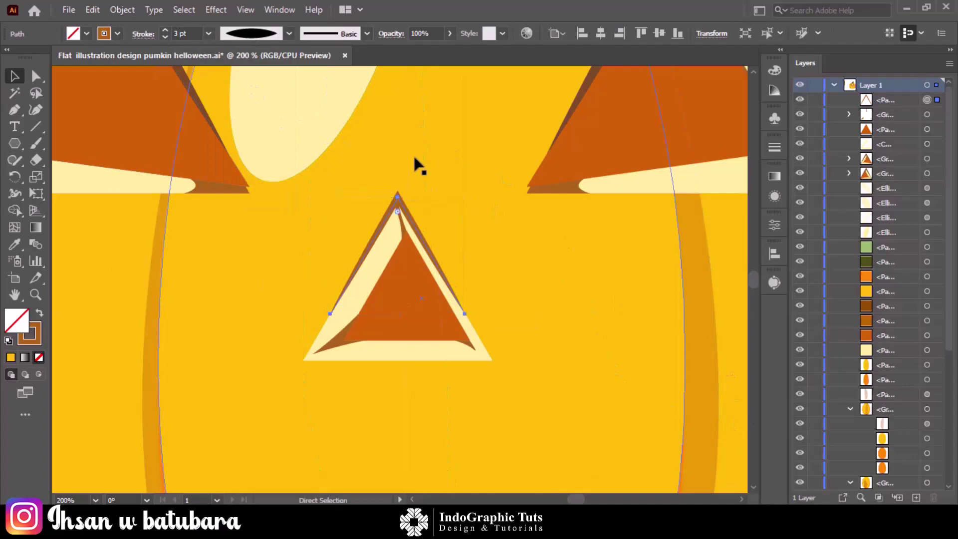
key(ctrl+0)
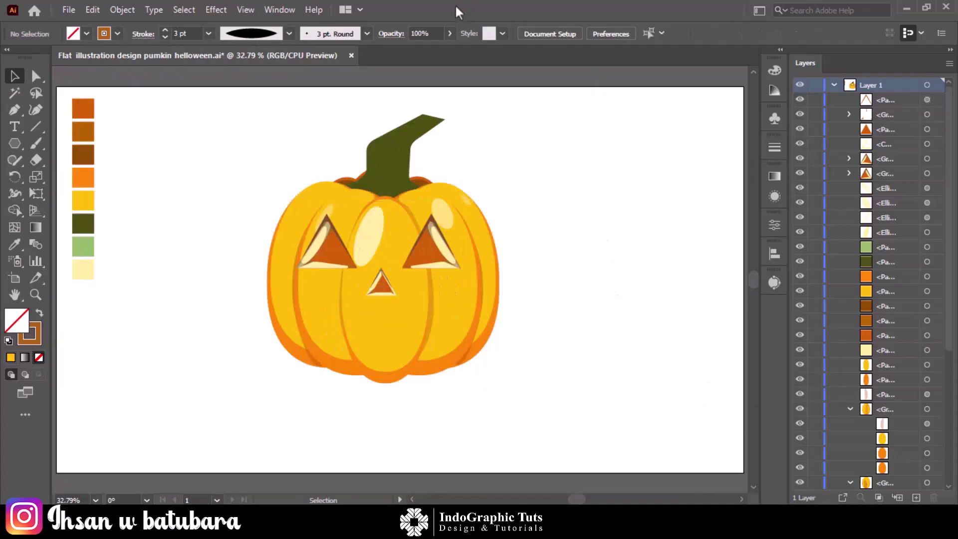
Draw a small 3-sided polygon and flip-stretch it into a wide inverted mouth shape
click(159, 257)
click(446, 289)
key(v)
drag(171, 240, 230, 319)
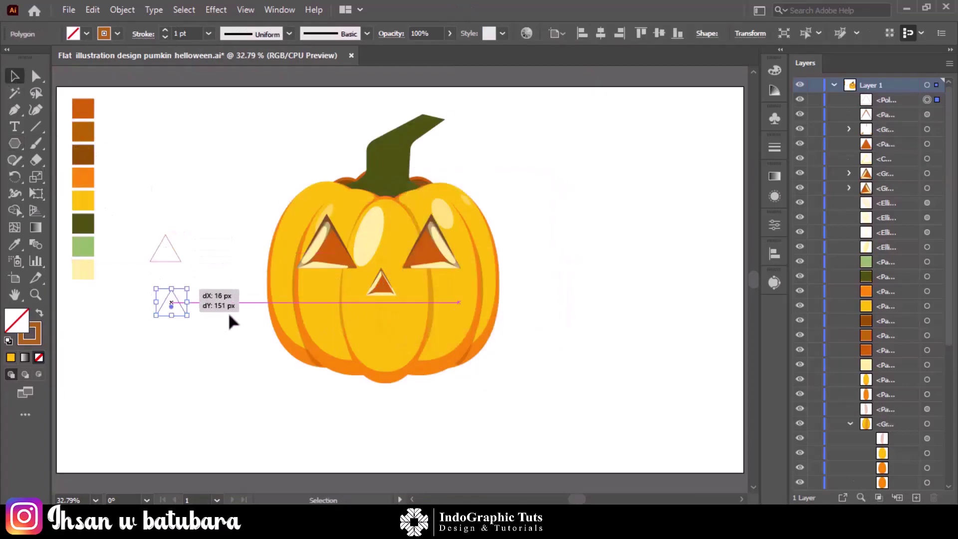
mouse_move(171, 289)
mouse_down()
mouse_move(267, 342)
mouse_move(431, 364)
mouse_up()
key(ctrl+equal)
key(ctrl+equal)
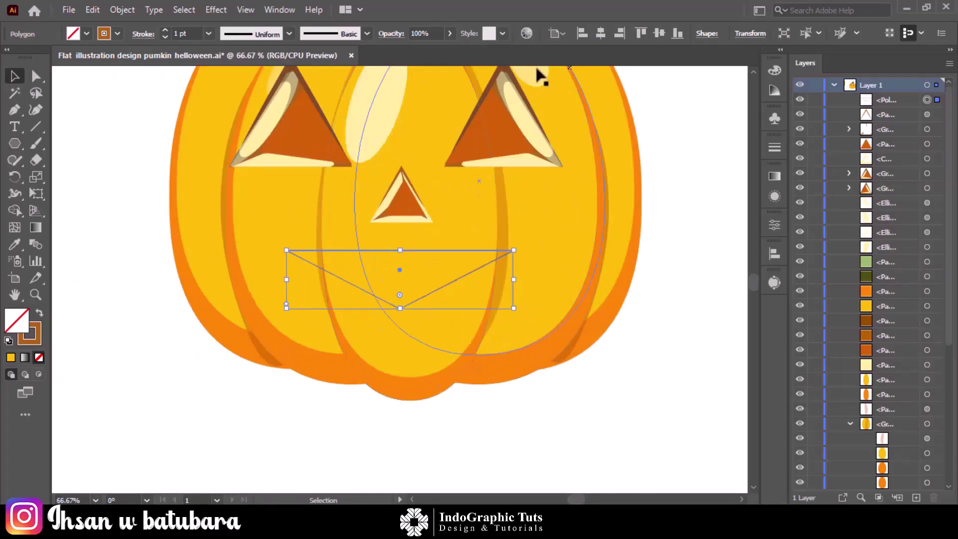
Round the mouth triangle's corners, then stretch it wider and taller
key(a)
drag(399, 295, 468, 122)
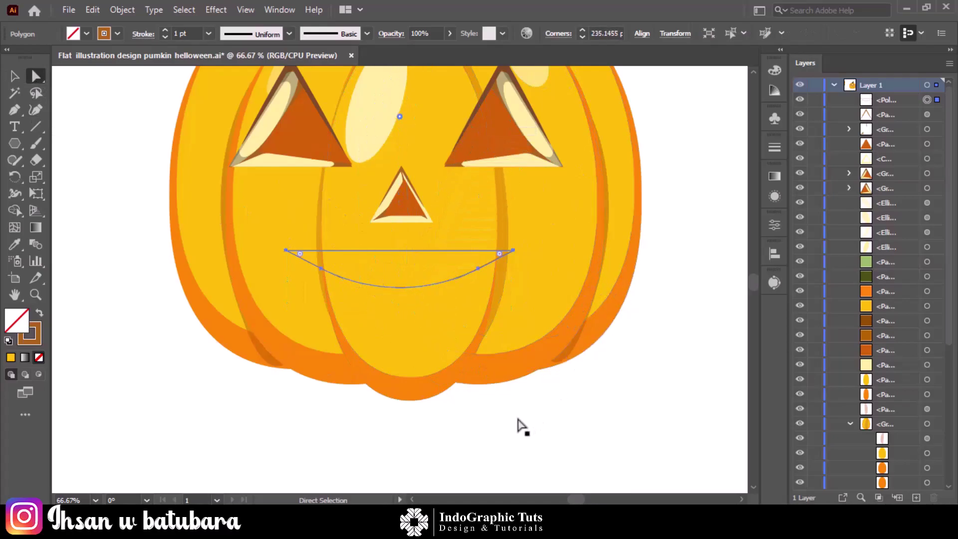
key(v)
click(461, 442)
click(414, 297)
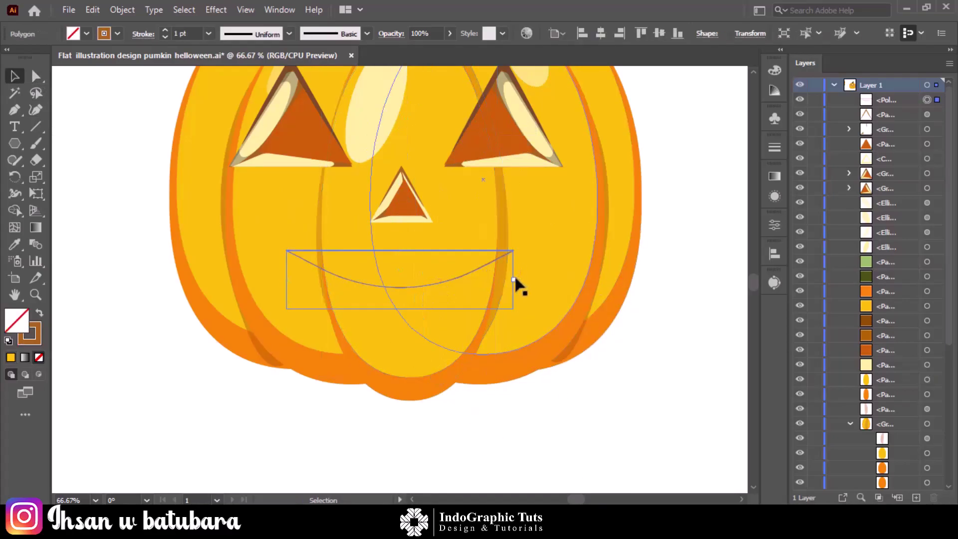
drag(514, 279, 577, 278)
click(506, 454)
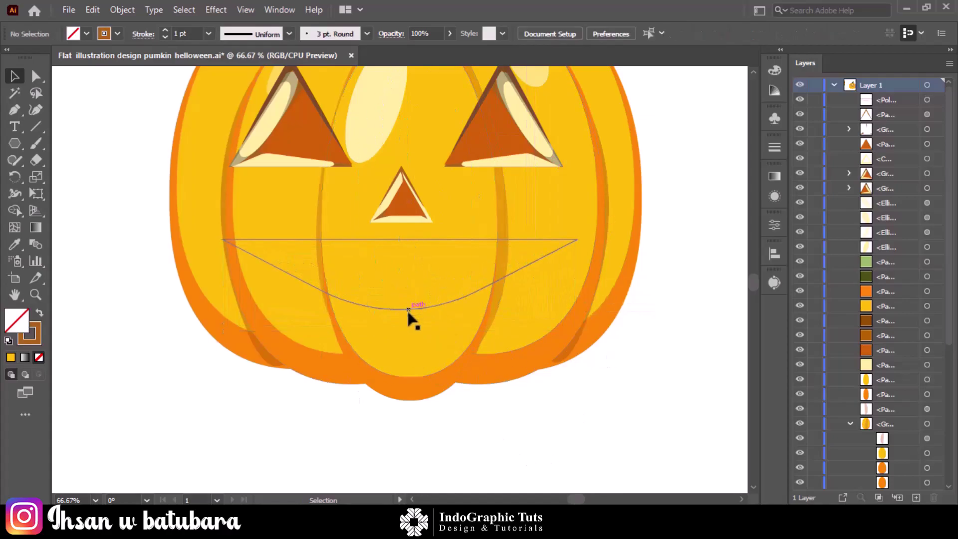
click(408, 311)
drag(399, 331, 401, 384)
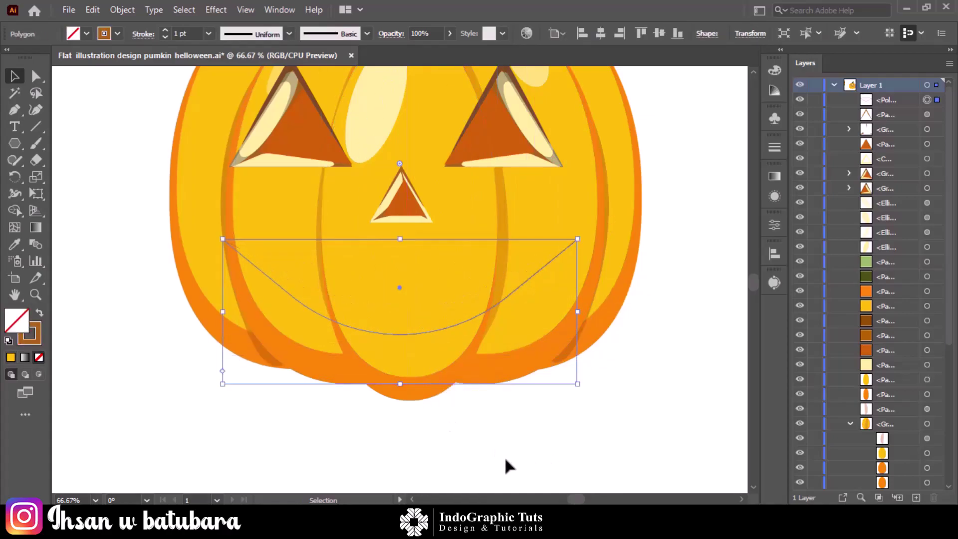
Curve the mouth's straight top edge downward with the Anchor Point tool
key(a)
drag(15, 110, 75, 156)
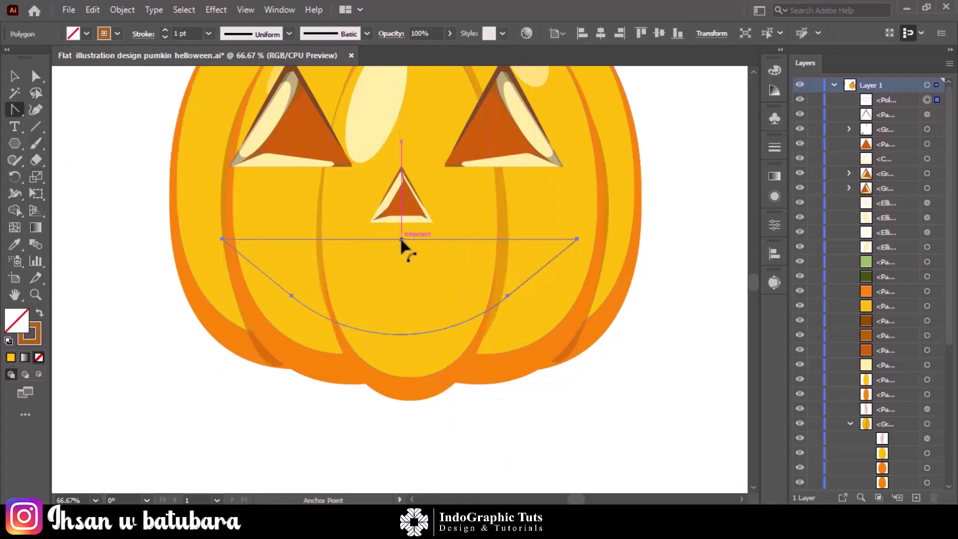
drag(401, 241, 407, 260)
key(v)
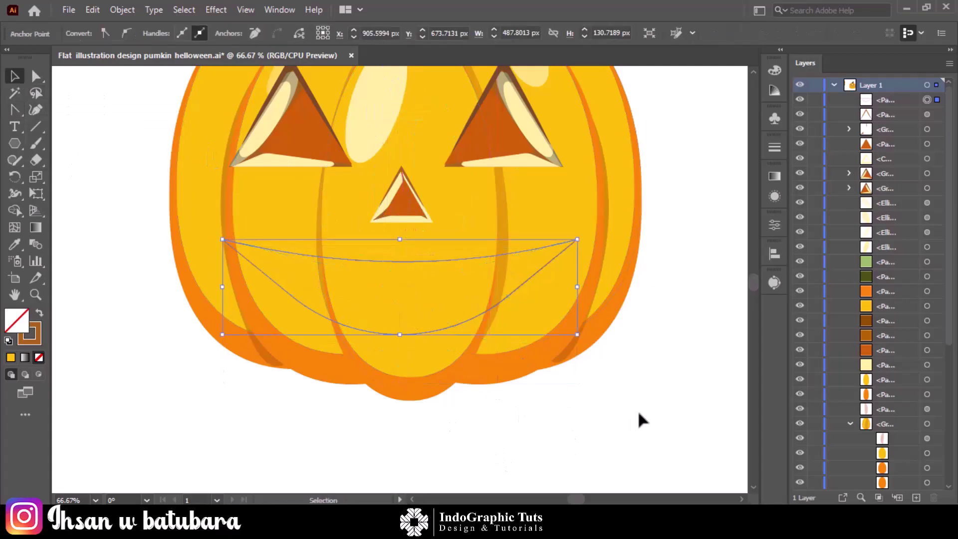
click(637, 414)
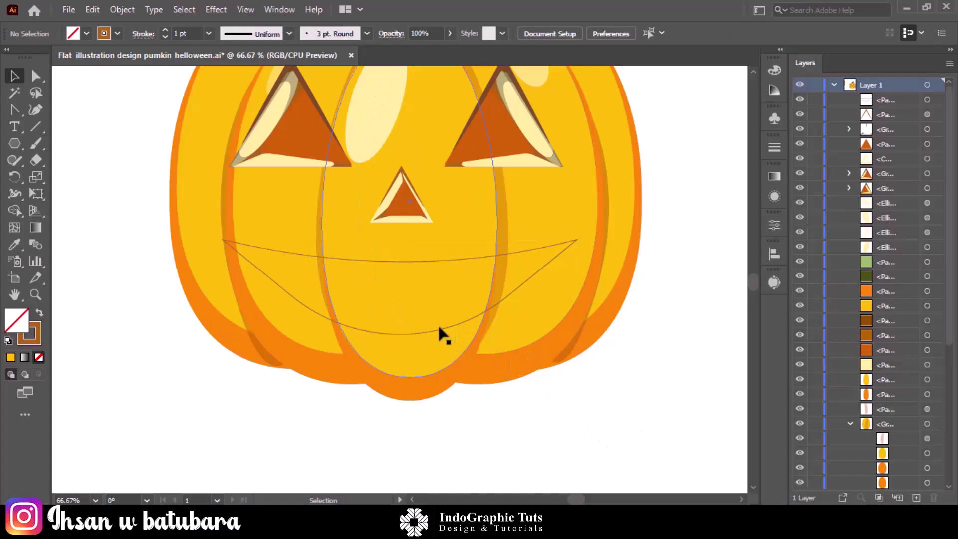
Fill the mouth with the eyes' dark orange and add an anchor point on its top edge
click(501, 126)
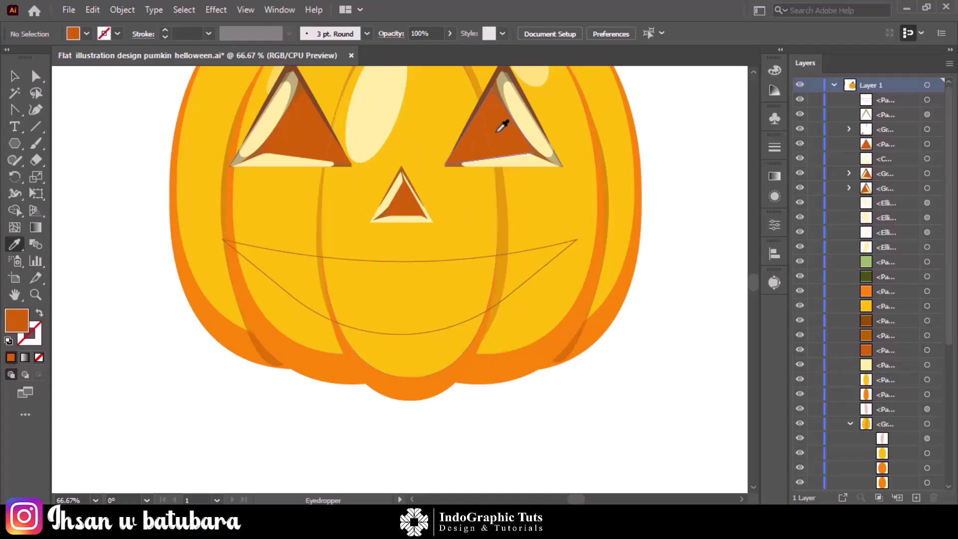
click(529, 247)
key(i)
click(502, 127)
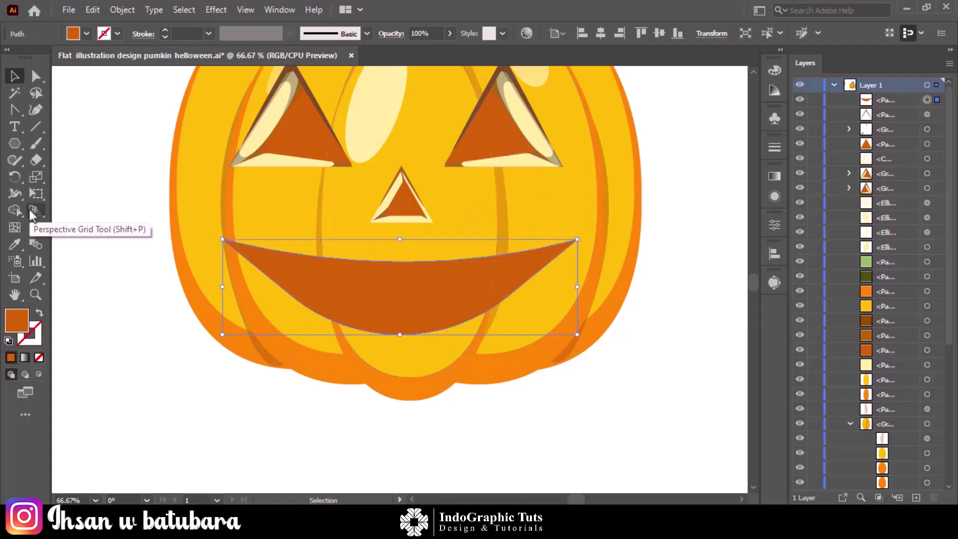
drag(15, 109, 65, 127)
click(343, 258)
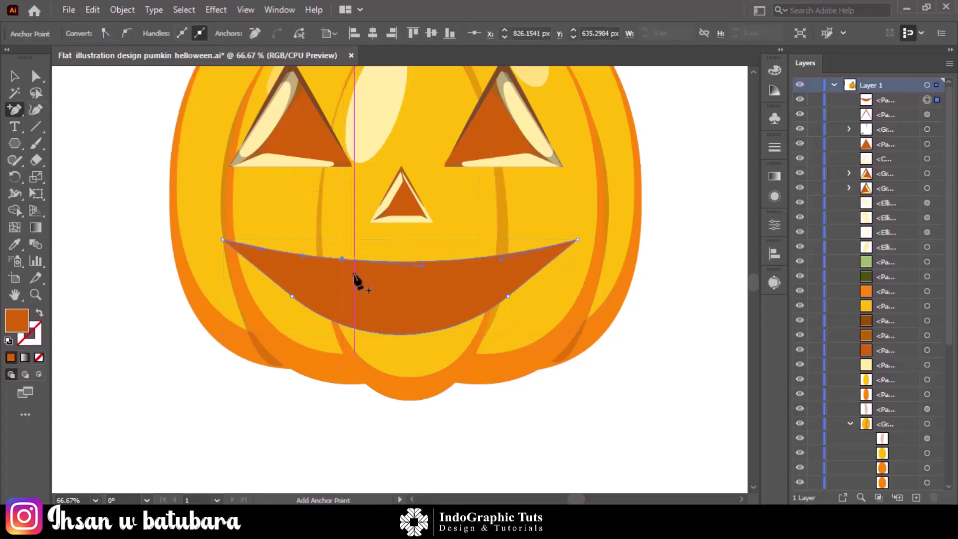
Isolate the mouth shape and draw the first square tooth across its top edge
key(v)
double_click(372, 274)
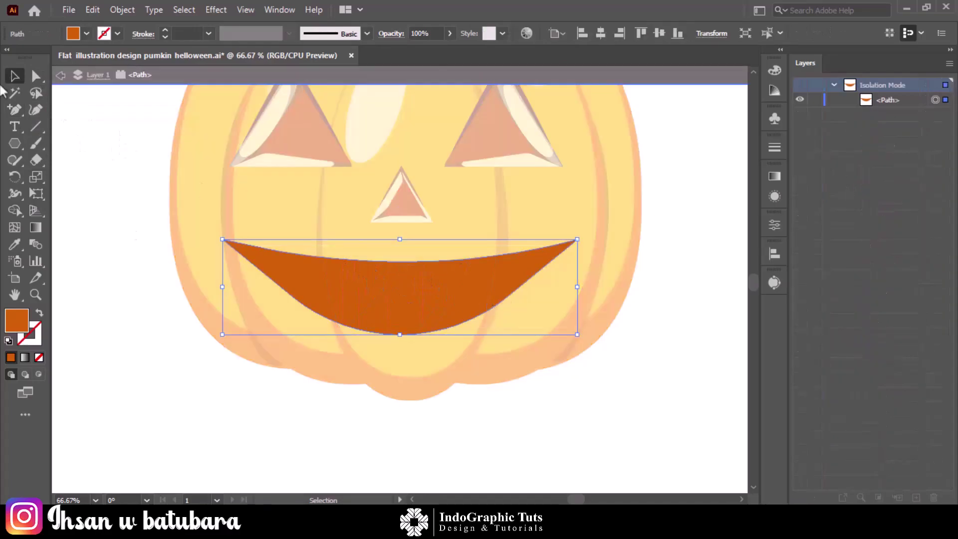
mouse_move(15, 109)
mouse_down()
mouse_move(60, 118)
mouse_move(60, 109)
mouse_up()
click(317, 245)
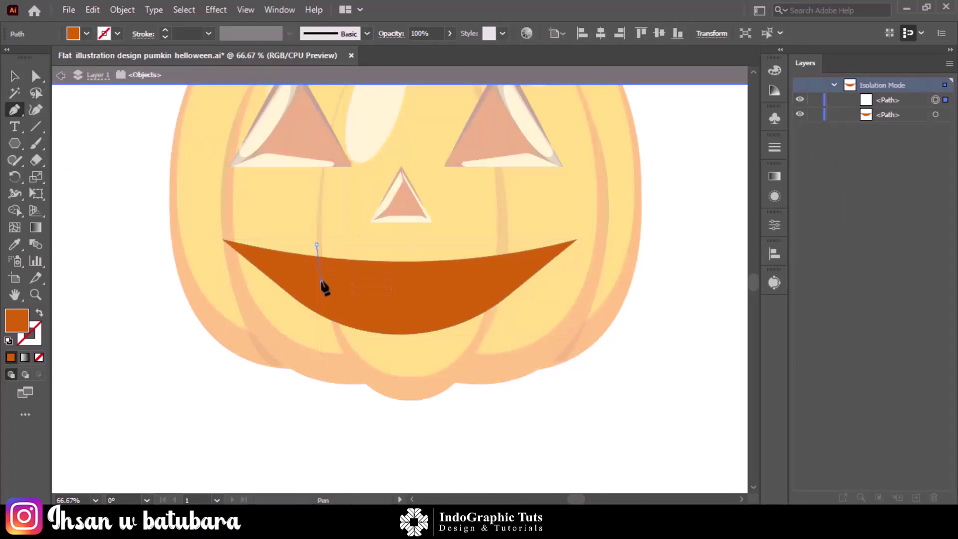
click(321, 282)
click(353, 286)
click(356, 246)
key(v)
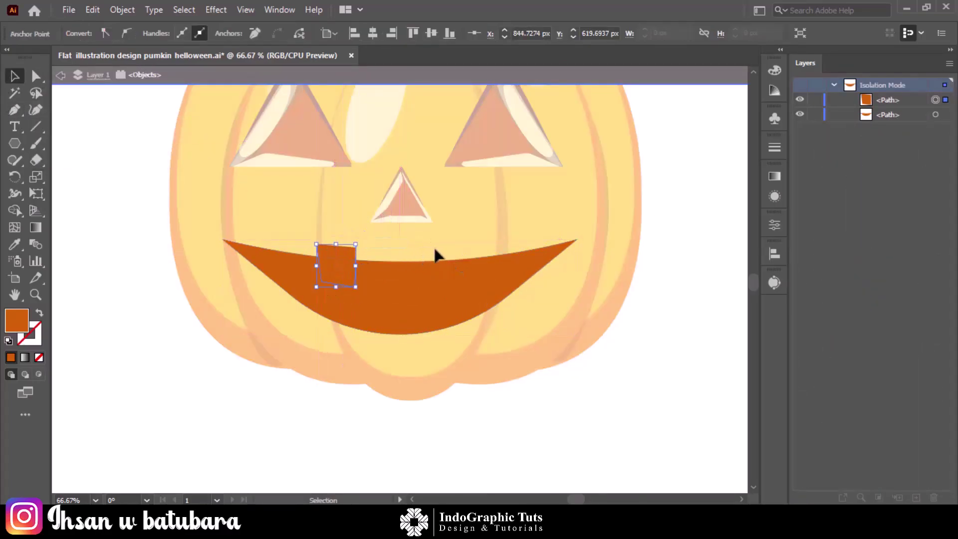
Draw a second square tooth right of the first, then select everything for Shape Builder cutting
key(p)
click(439, 248)
click(444, 291)
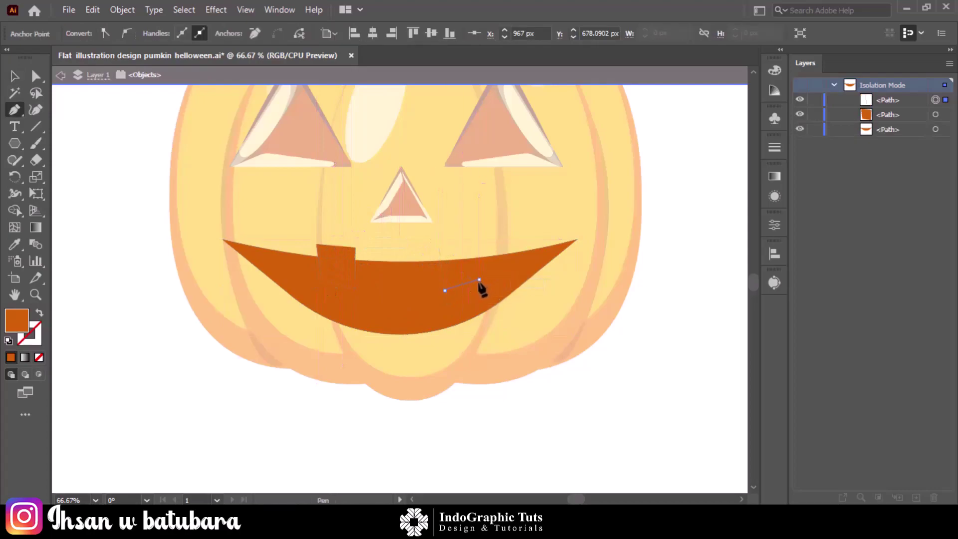
click(479, 279)
click(482, 247)
key(v)
key(ctrl+a)
key(shift+m)
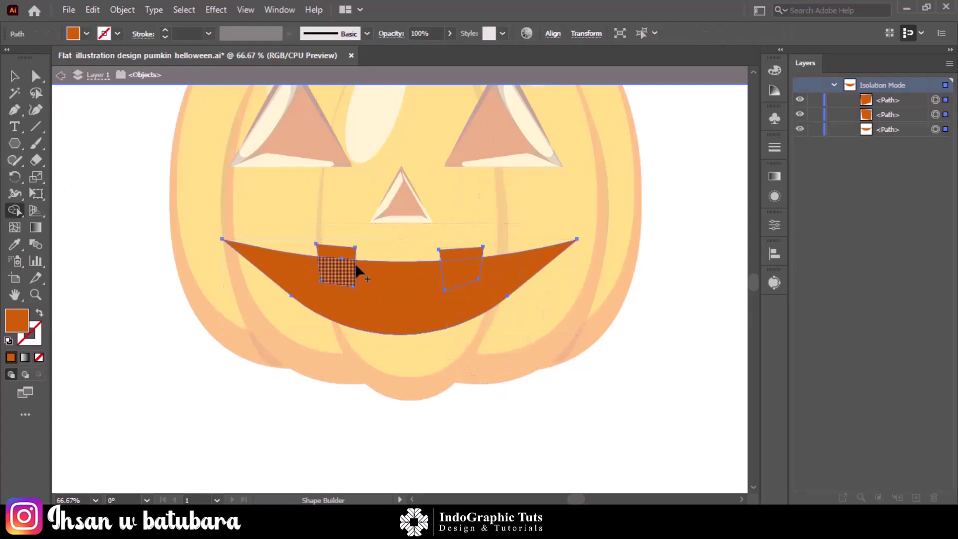
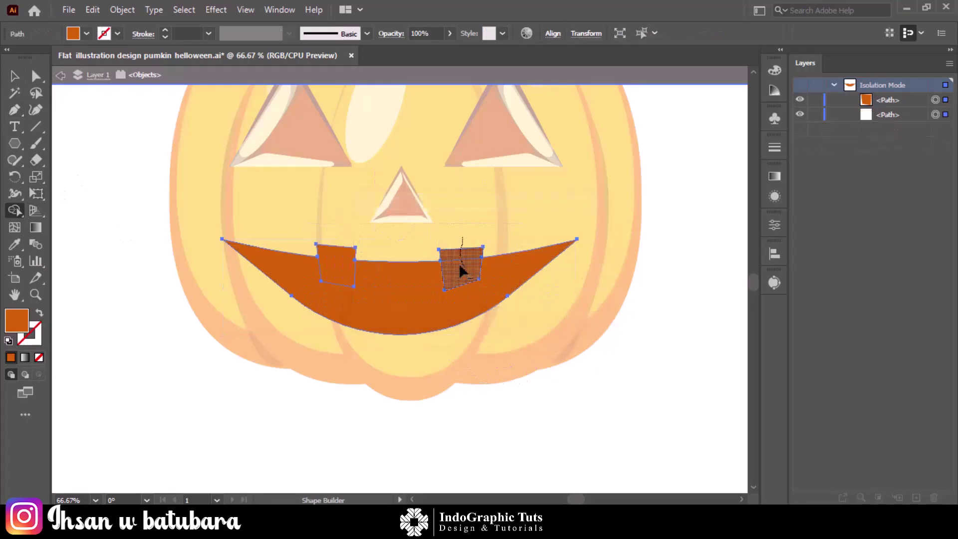
Carve the upper tooth notches and Pen-draw a rectangular lower tooth shape
alt+click(459, 267)
alt+click(337, 262)
click(15, 110)
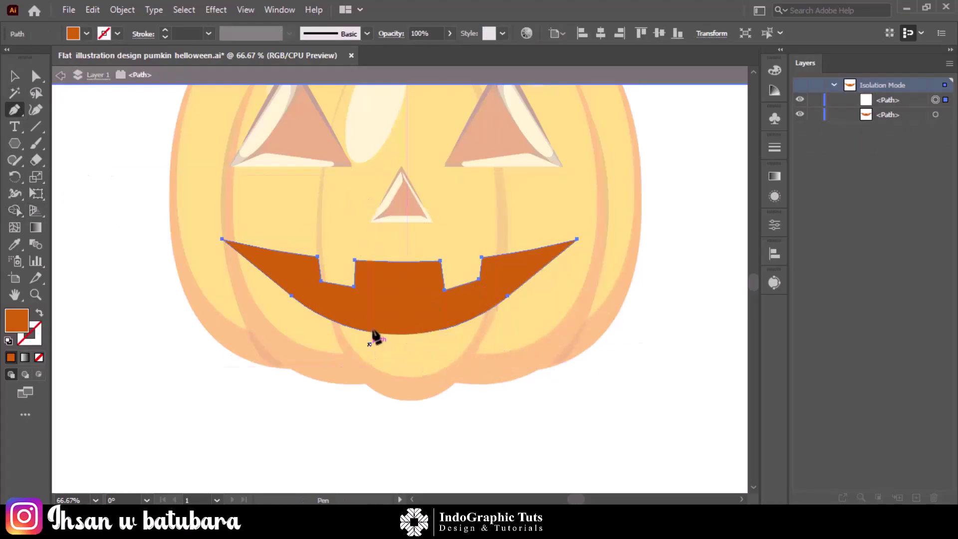
click(370, 310)
click(419, 310)
click(419, 347)
click(369, 346)
click(369, 310)
Subtract the lower tooth from the mouth with Shape Builder and exit isolation
key(ctrl+a)
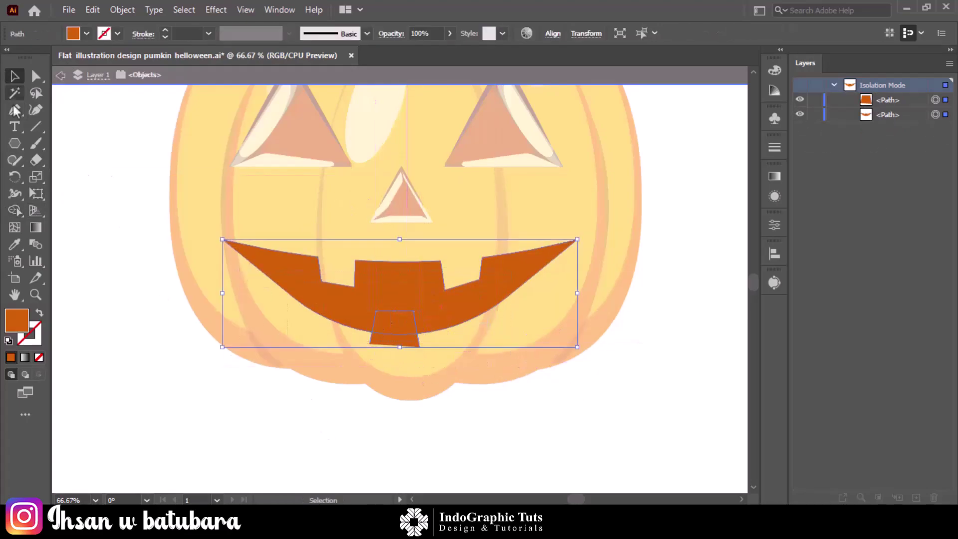
key(shift+m)
drag(392, 355, 397, 325)
key(v)
key(Escape)
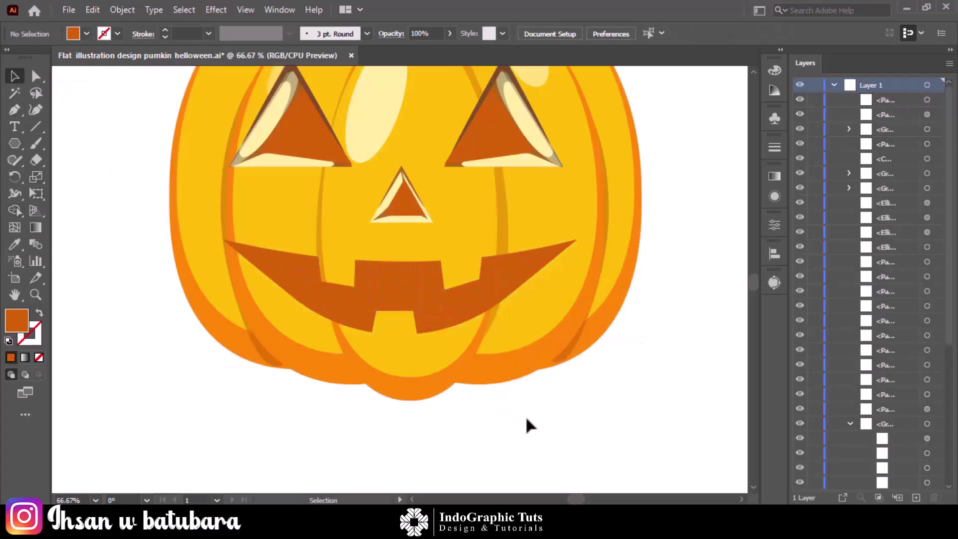
Pen-draw a crescent shape along the bottom edge of the mouth
click(14, 109)
click(214, 231)
mouse_move(365, 315)
mouse_down()
mouse_move(483, 356)
mouse_move(418, 339)
mouse_move(446, 335)
mouse_up()
key(ctrl+z)
click(216, 236)
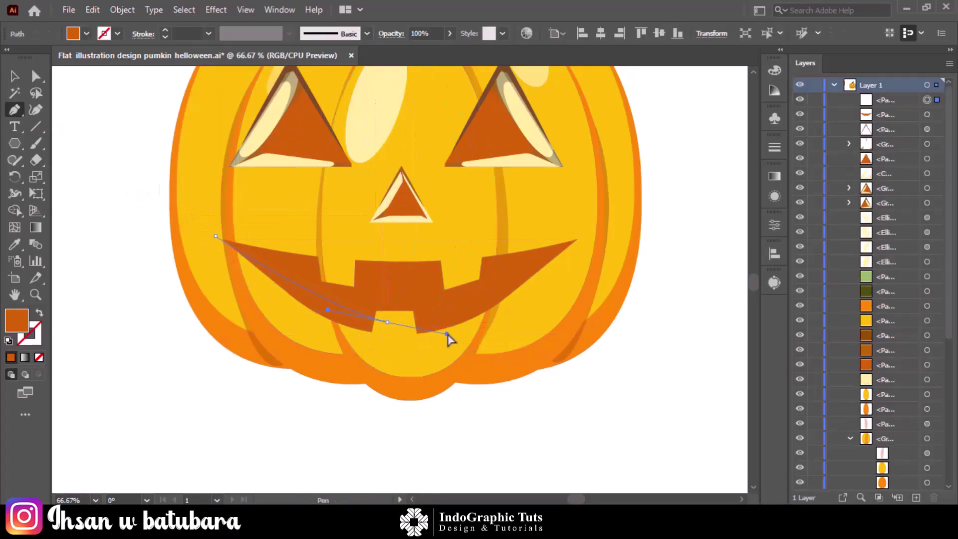
drag(588, 230, 674, 182)
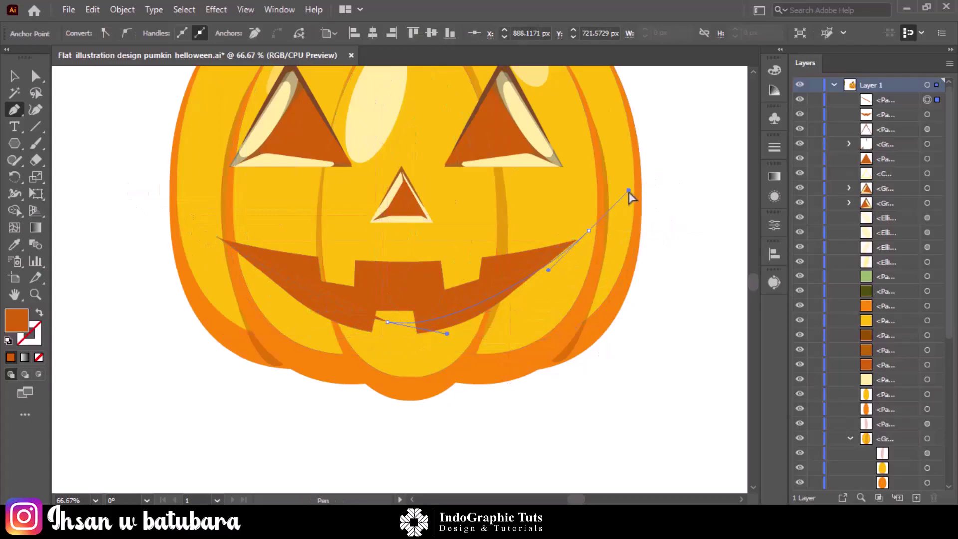
drag(624, 209, 624, 213)
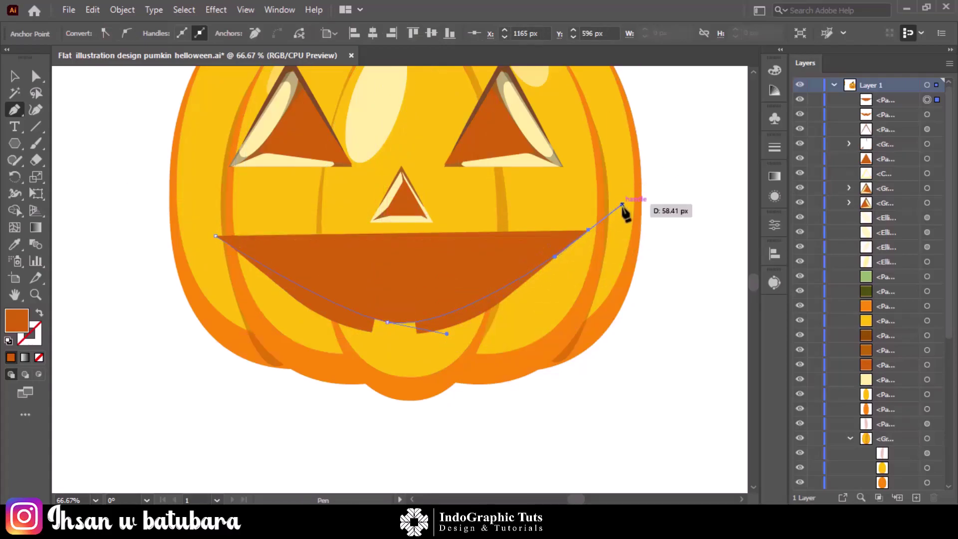
drag(439, 347, 552, 353)
click(217, 237)
Trim the crescent to the mouth with Shape Builder and colour the band darker brown
key(v)
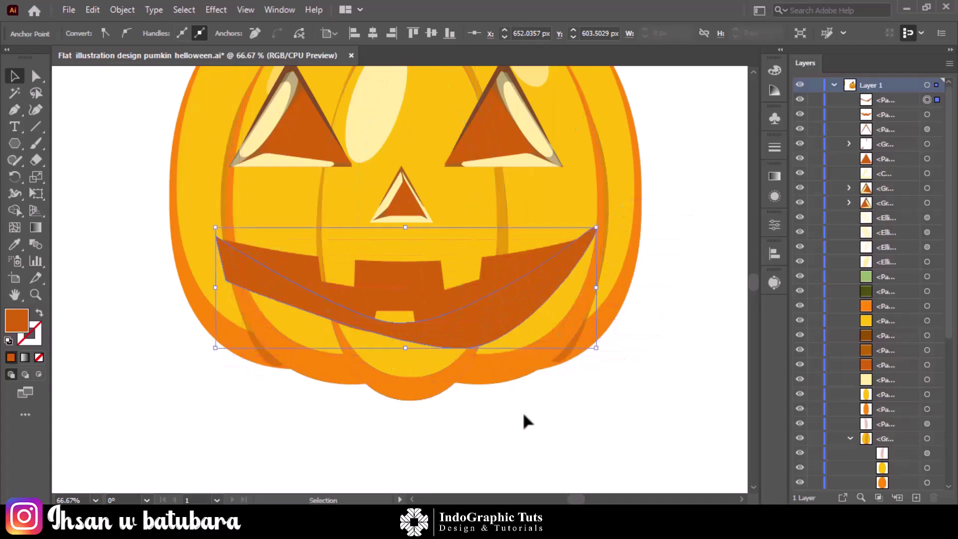
key(shift+m)
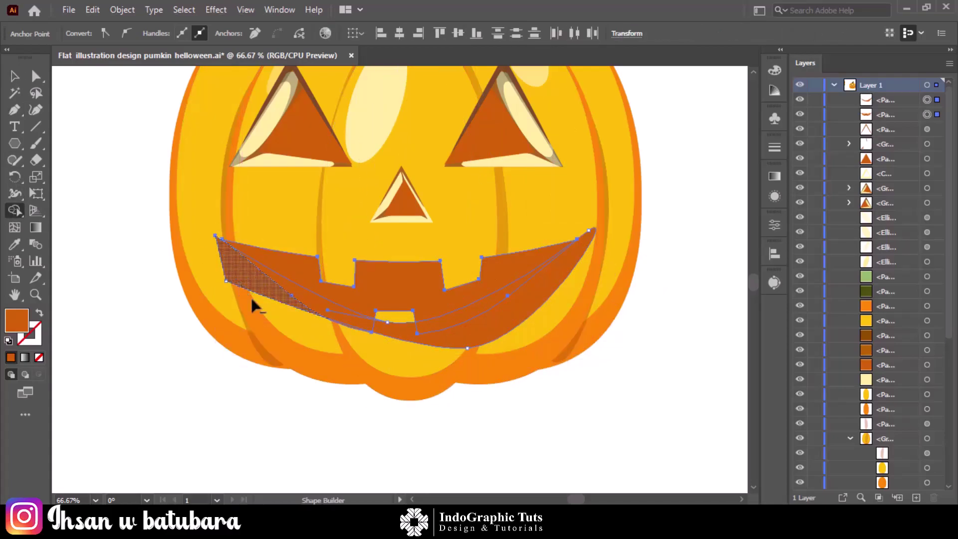
drag(250, 295, 491, 338)
key(v)
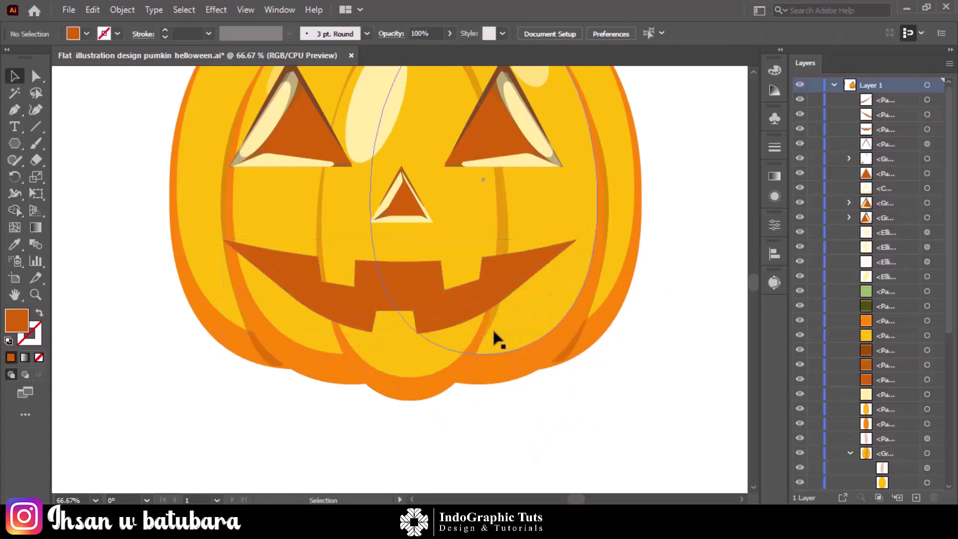
click(421, 327)
shift+click(351, 324)
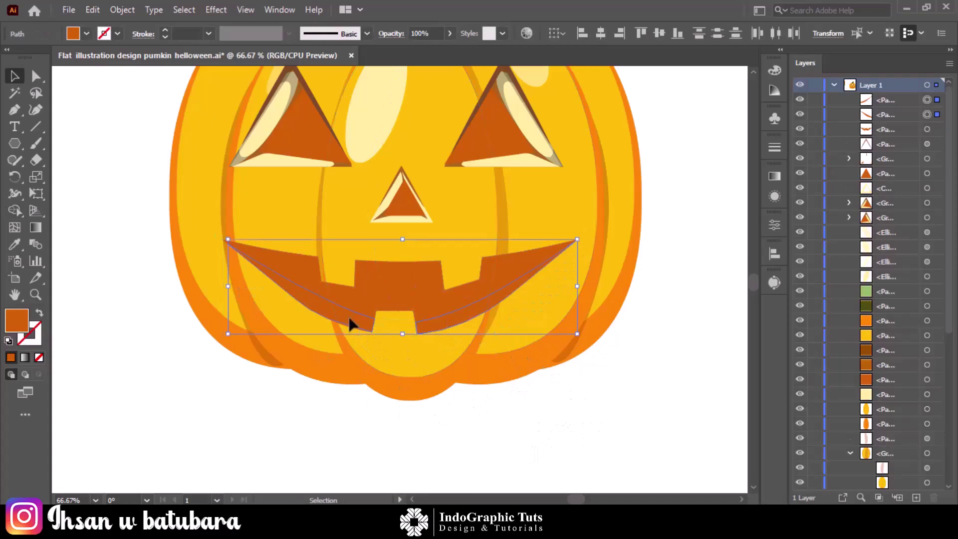
key(i)
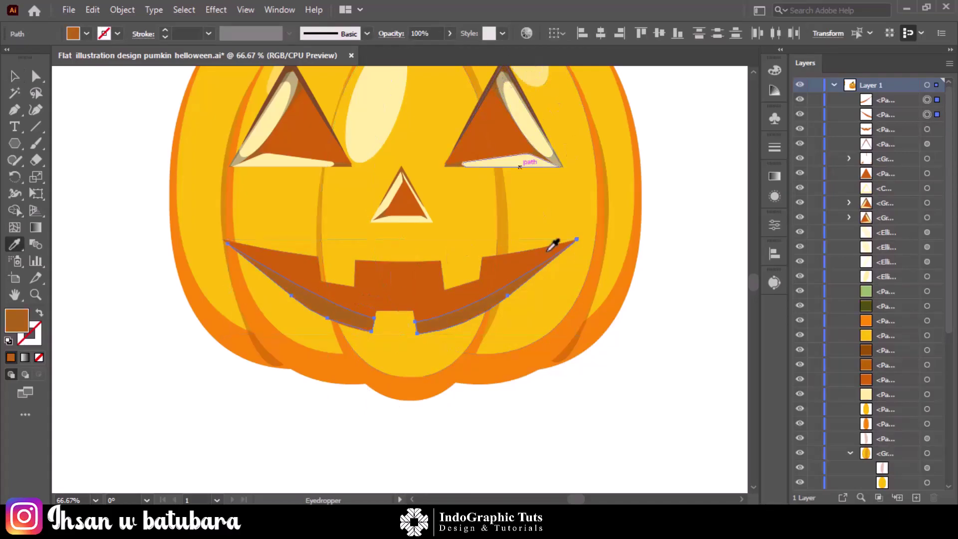
key(v)
click(493, 444)
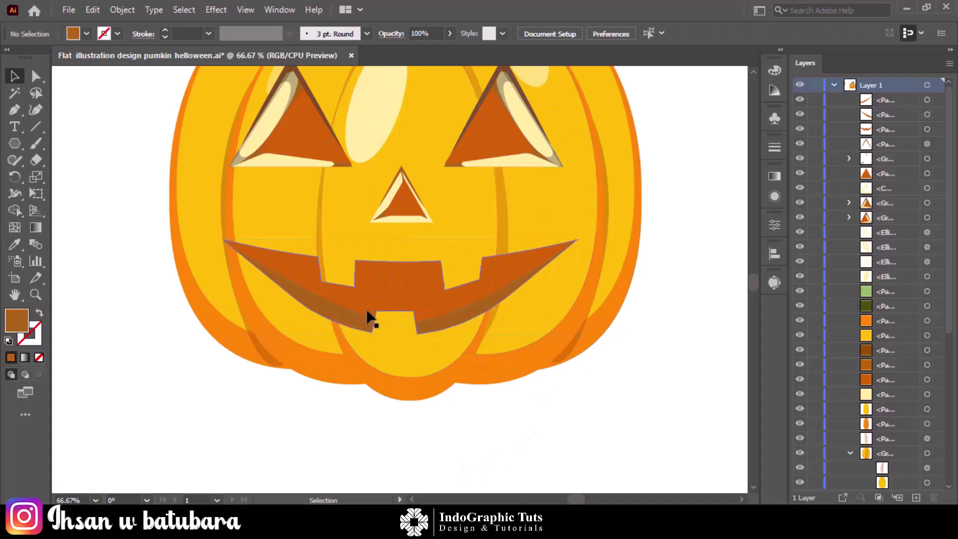
Pen-draw shadows beside the lower and right upper teeth and trim them to the mouth
mouse_move(352, 285)
mouse_down()
mouse_move(366, 283)
mouse_move(367, 259)
mouse_move(359, 290)
mouse_up()
key(v)
click(554, 424)
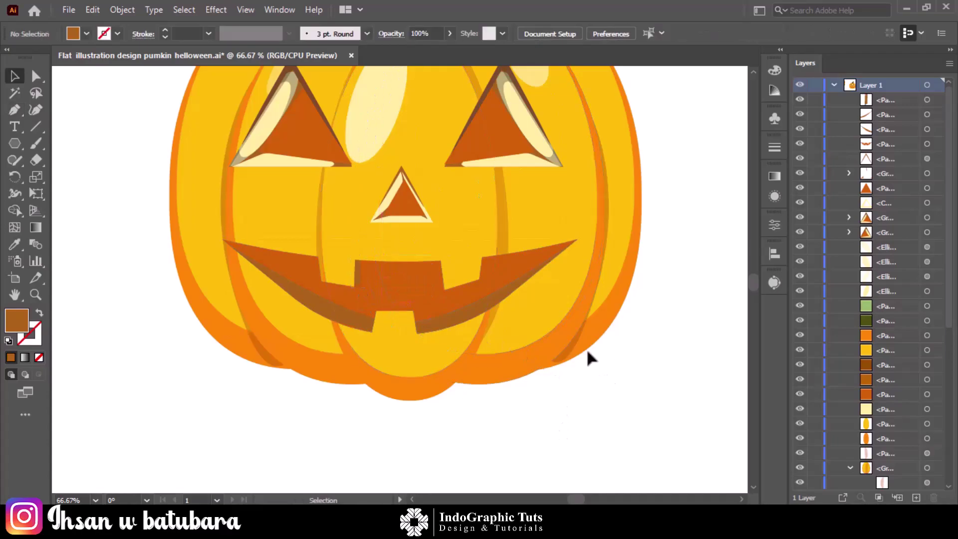
key(p)
drag(439, 260, 439, 274)
click(443, 289)
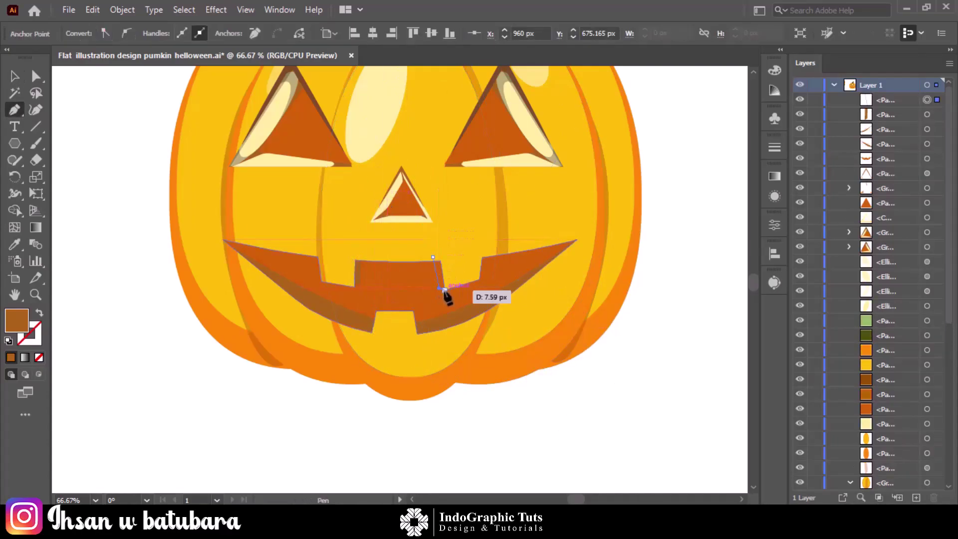
click(444, 253)
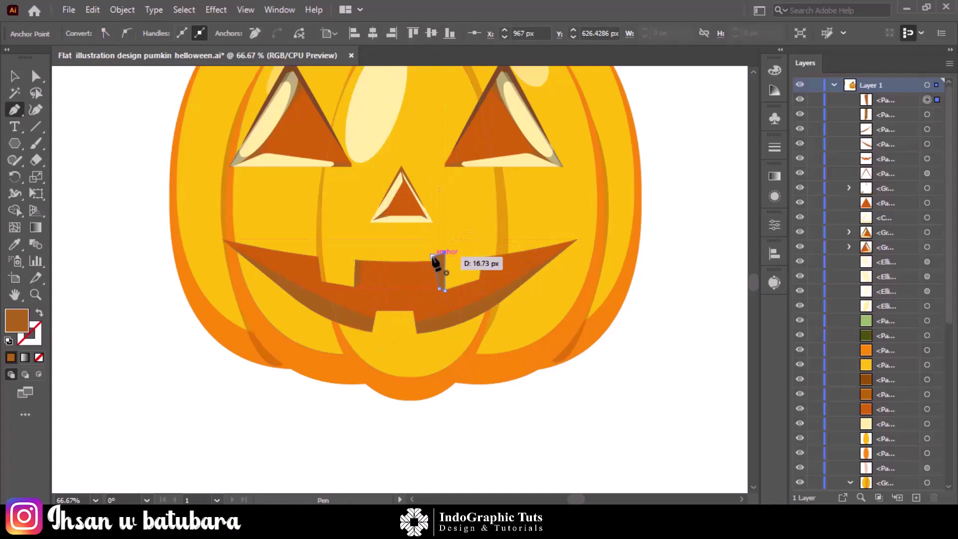
key(v)
click(648, 364)
click(443, 263)
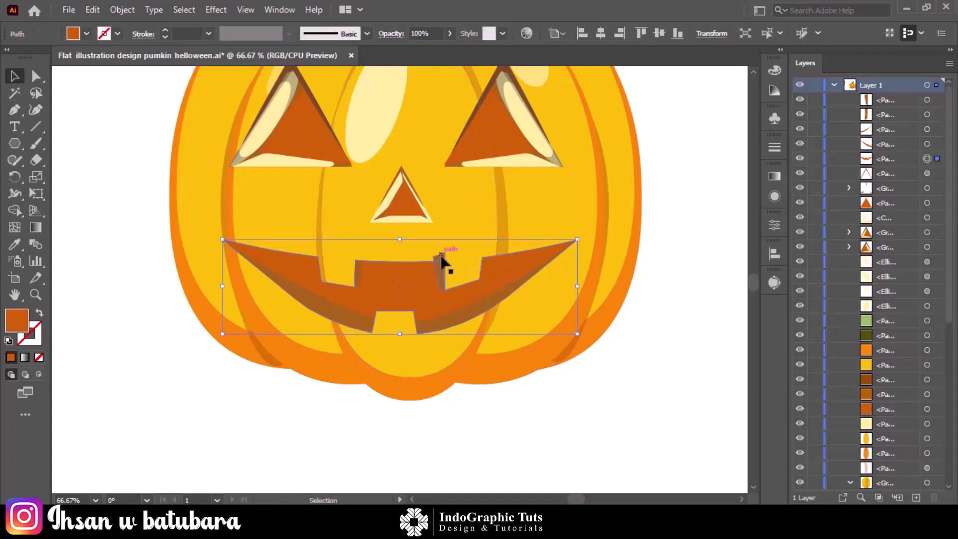
key(shift+m)
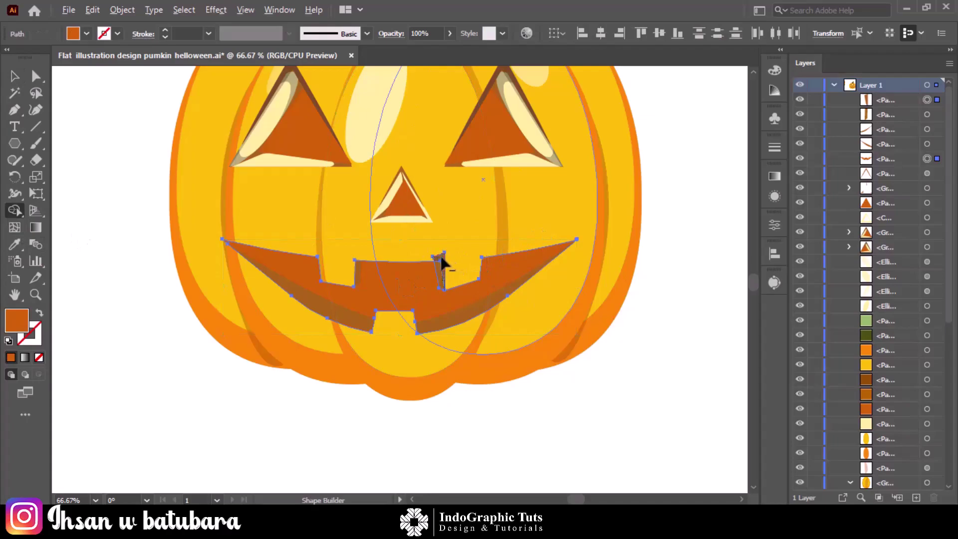
key(v)
click(572, 420)
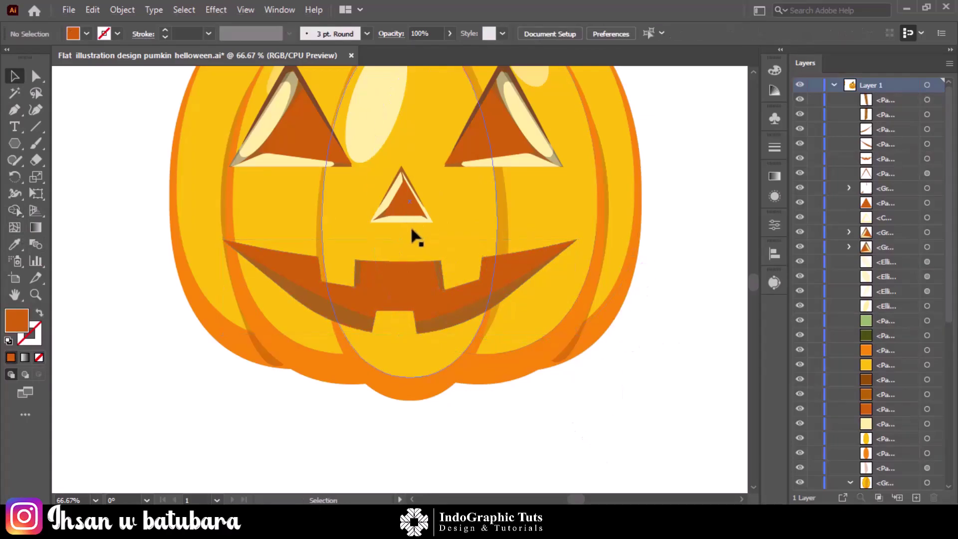
Isolate the right mouth shadow band and pen a path along the mouth edge
double_click(474, 323)
click(14, 145)
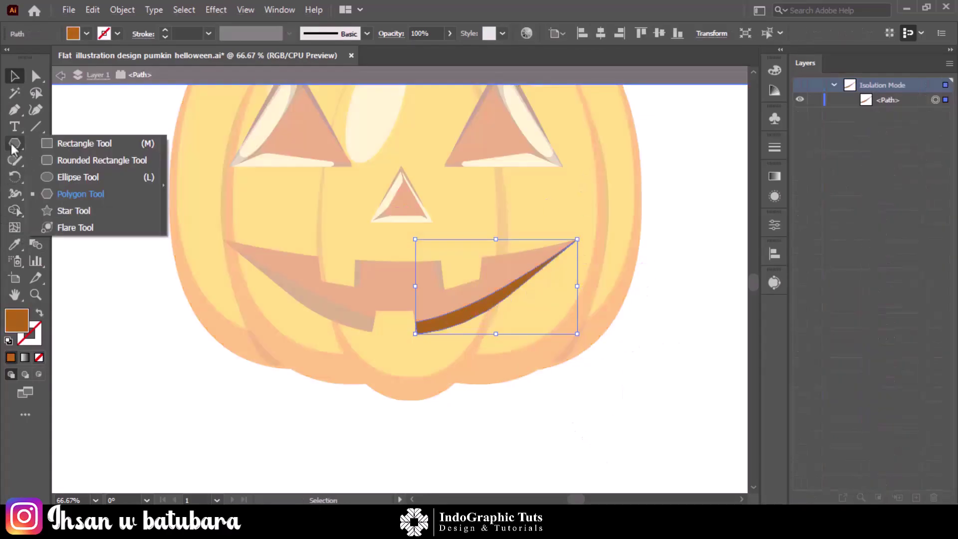
click(14, 110)
click(576, 240)
click(547, 265)
click(493, 293)
click(438, 319)
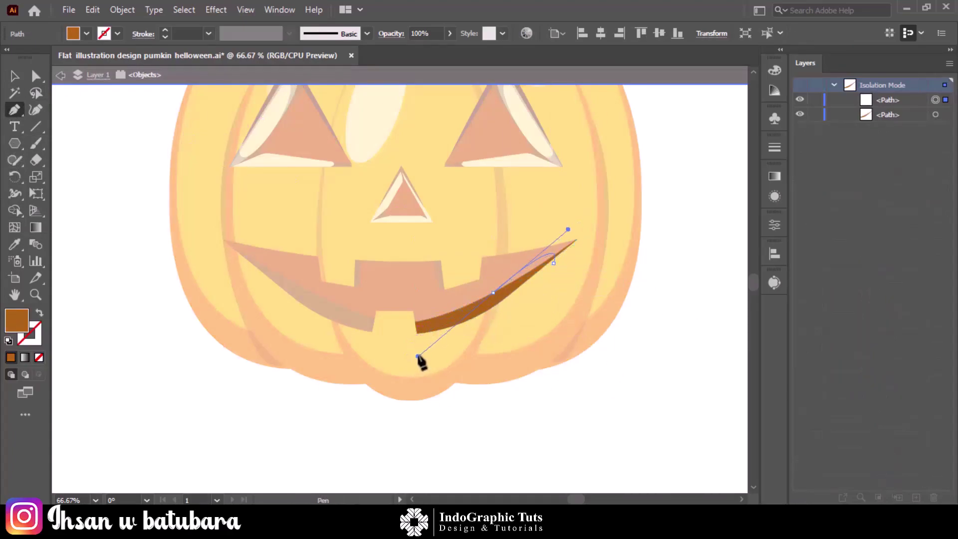
click(416, 327)
Draw a flat ellipse across the mouth and give it a tan fill
key(l)
mouse_move(361, 285)
mouse_down()
mouse_move(559, 273)
mouse_move(642, 310)
mouse_up()
key(v)
key(i)
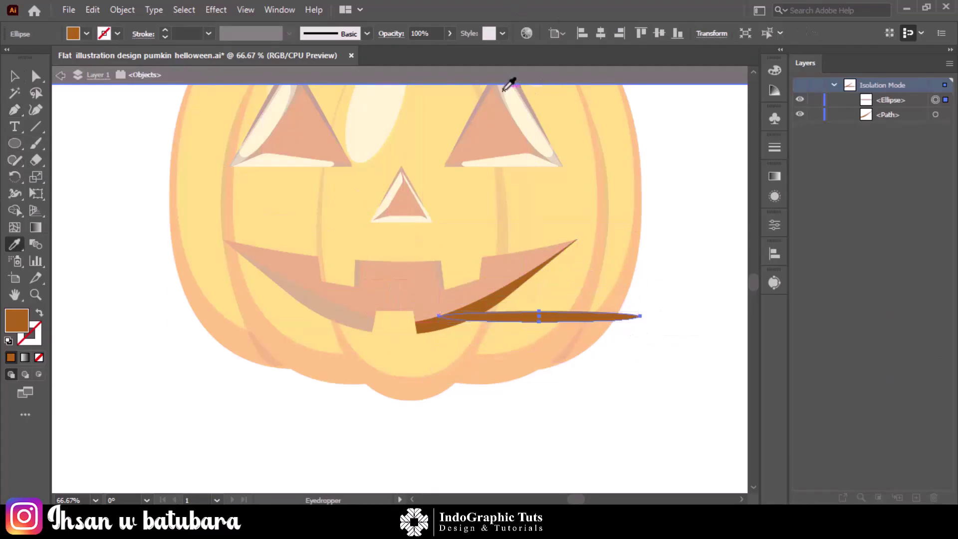
click(503, 89)
double_click(17, 319)
drag(413, 171, 369, 192)
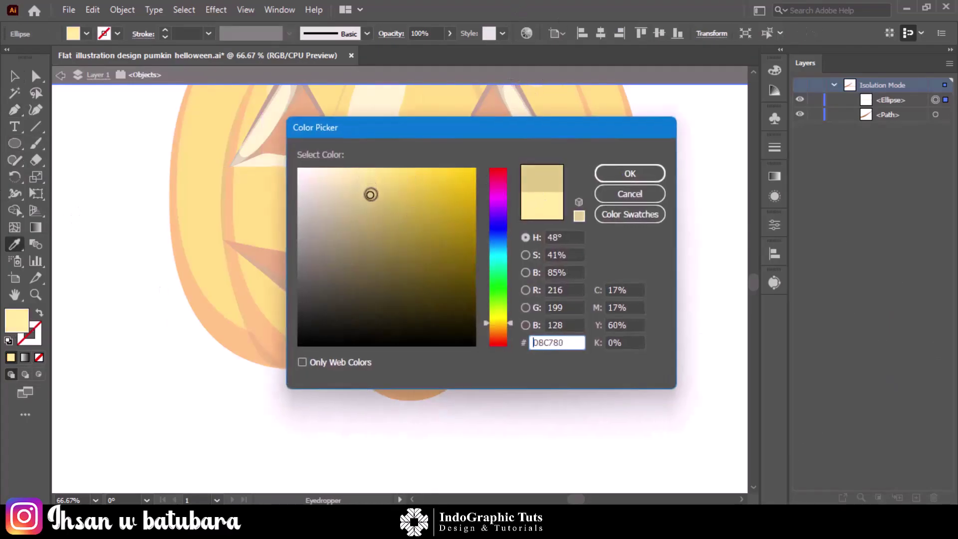
click(628, 171)
key(v)
Rotate and resize the ellipse to sit inside the right brown mouth band
key(ctrl+1)
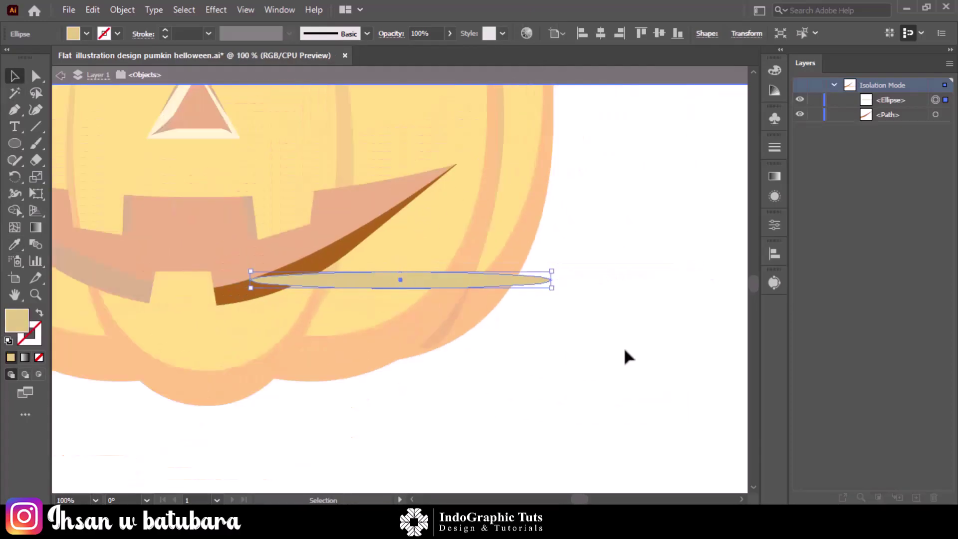
drag(499, 279, 421, 241)
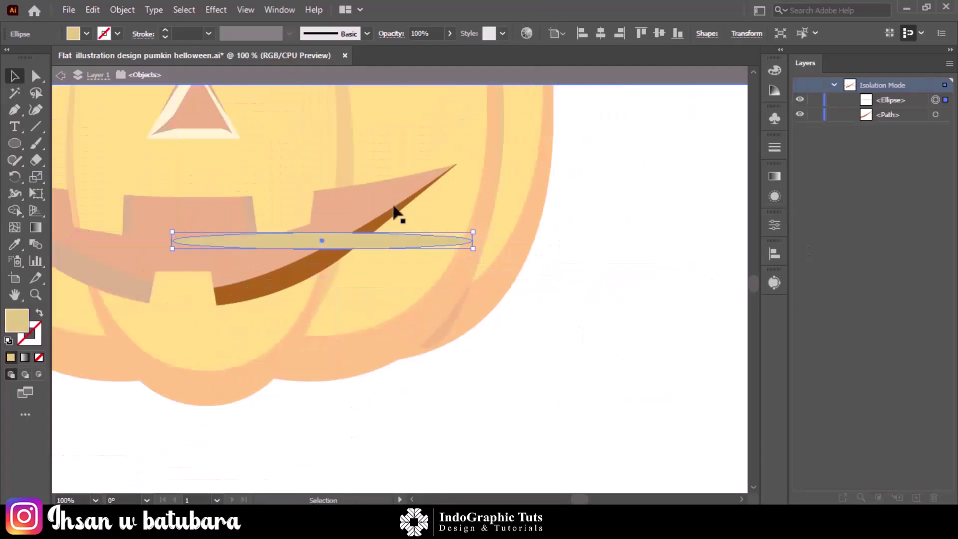
key(ctrl+plus)
mouse_move(704, 251)
mouse_down()
mouse_move(651, 141)
mouse_move(466, 228)
mouse_move(462, 293)
mouse_up()
drag(582, 196, 567, 207)
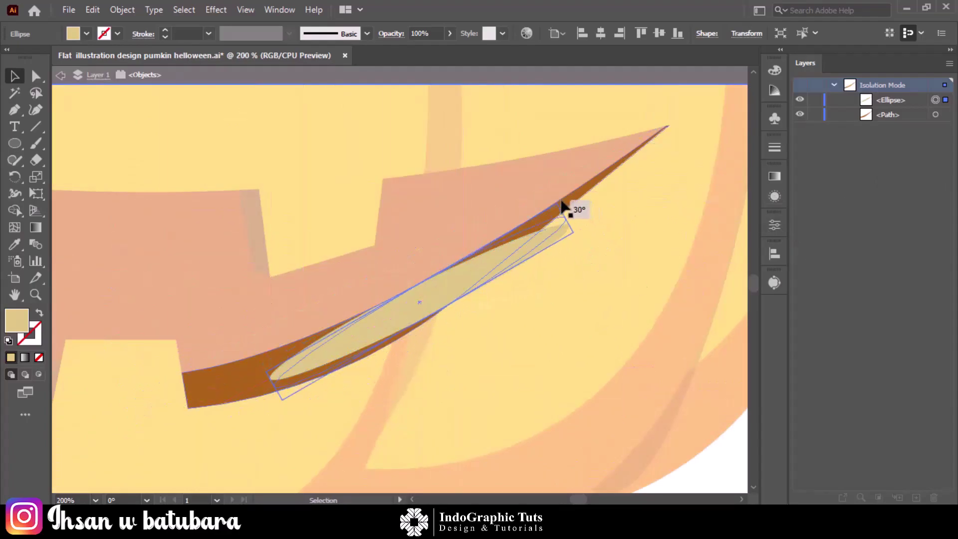
mouse_move(272, 384)
mouse_down()
mouse_move(439, 316)
mouse_move(389, 297)
mouse_up()
drag(449, 331, 496, 272)
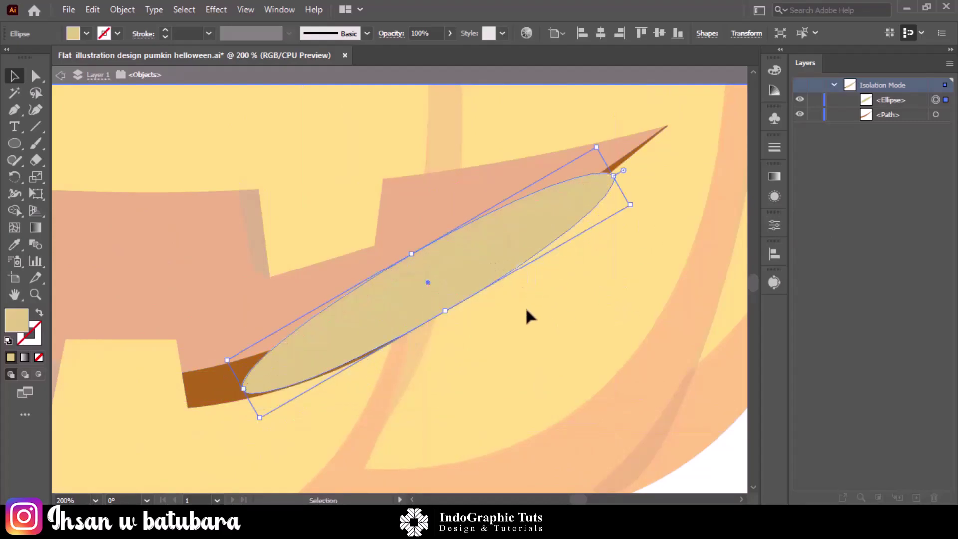
drag(243, 393, 215, 405)
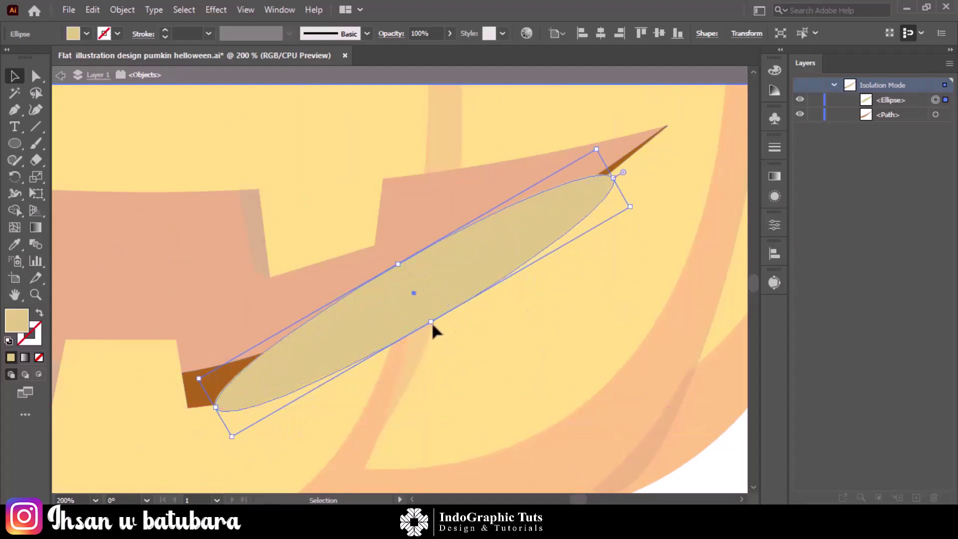
drag(432, 324, 428, 319)
Trim away the ellipse portion above the band with Shape Builder
key(ctrl+a)
key(shift+m)
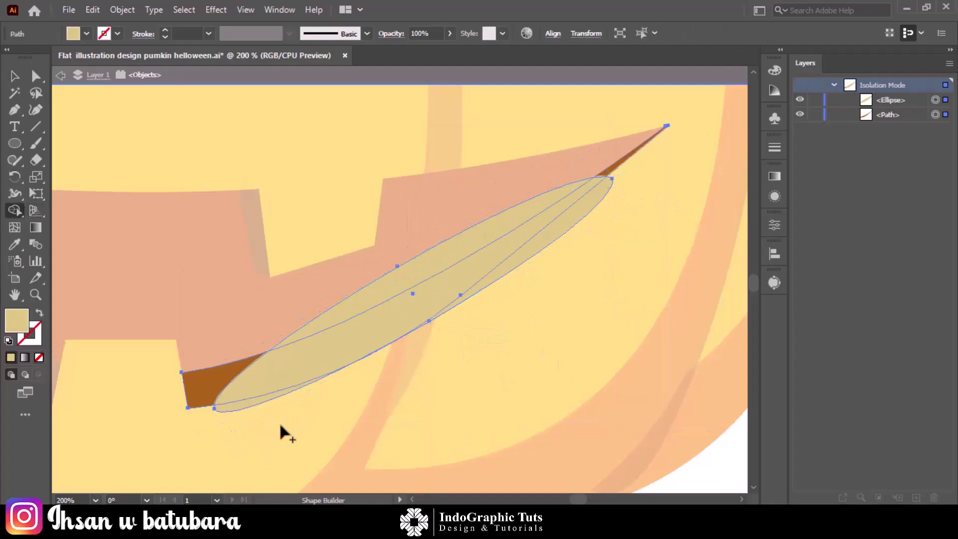
alt+click(525, 214)
key(l)
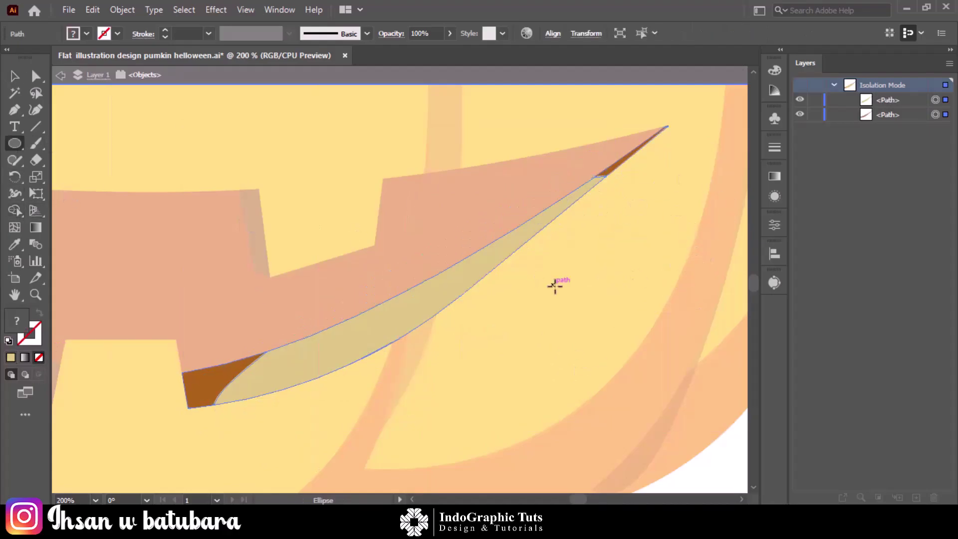
click(10, 357)
key(v)
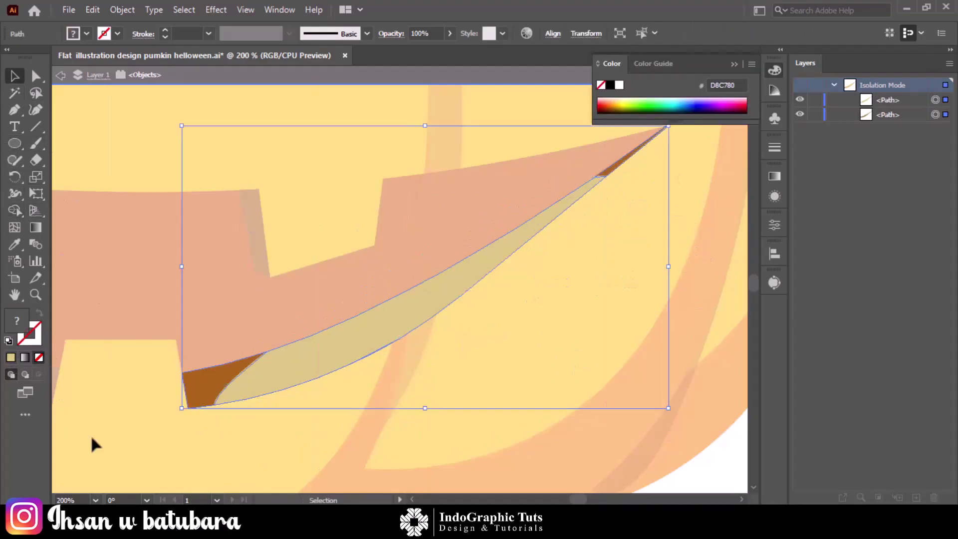
click(90, 442)
Draw a thin ellipse across the tan highlight, rotated to match its angle
key(l)
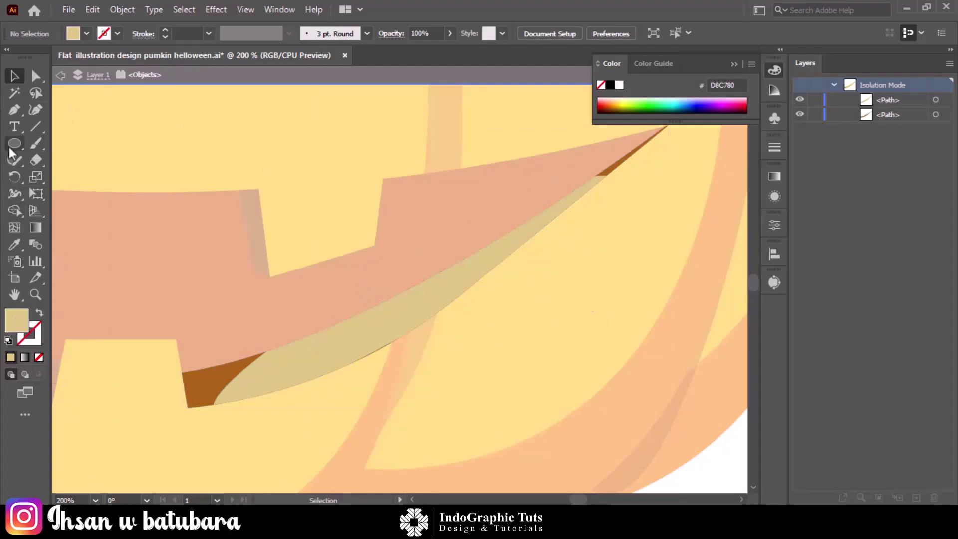
drag(594, 264, 285, 293)
drag(625, 90, 509, 259)
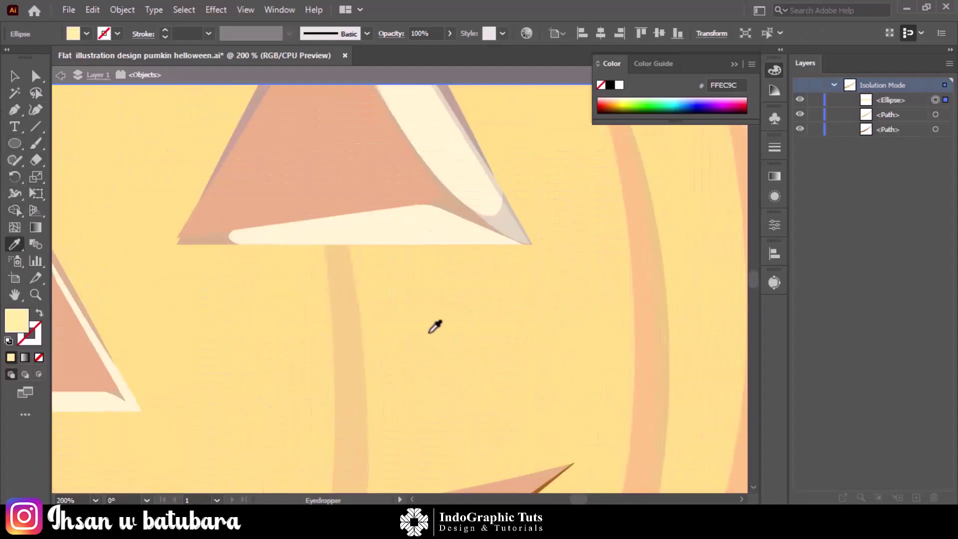
drag(434, 325, 532, 193)
key(v)
drag(630, 266, 595, 205)
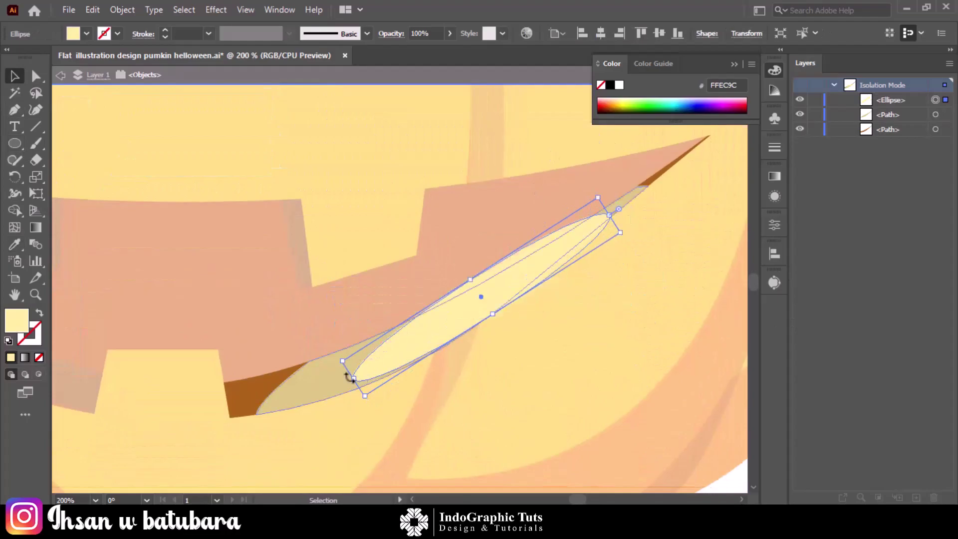
Merge the ellipse pieces into one cream corner highlight with Shape Builder
key(ctrl+a)
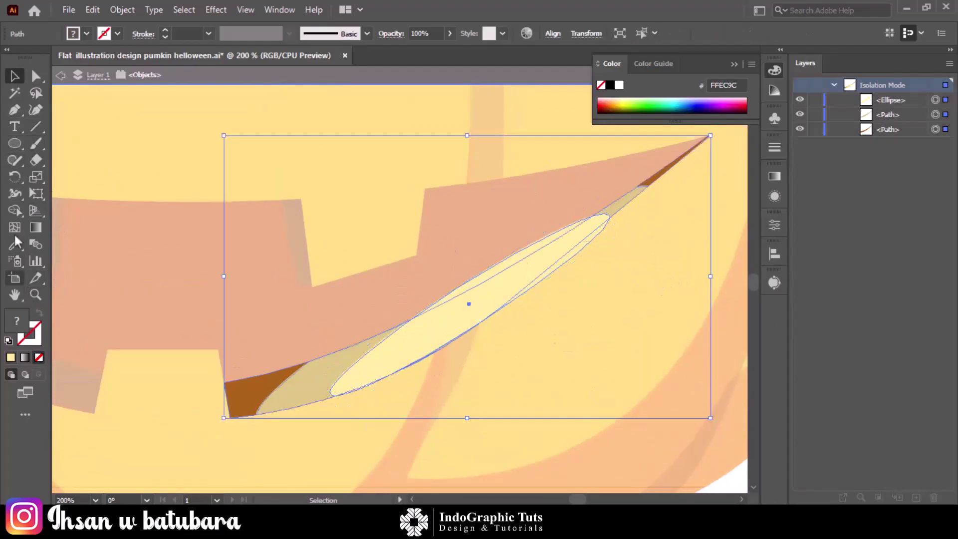
click(15, 210)
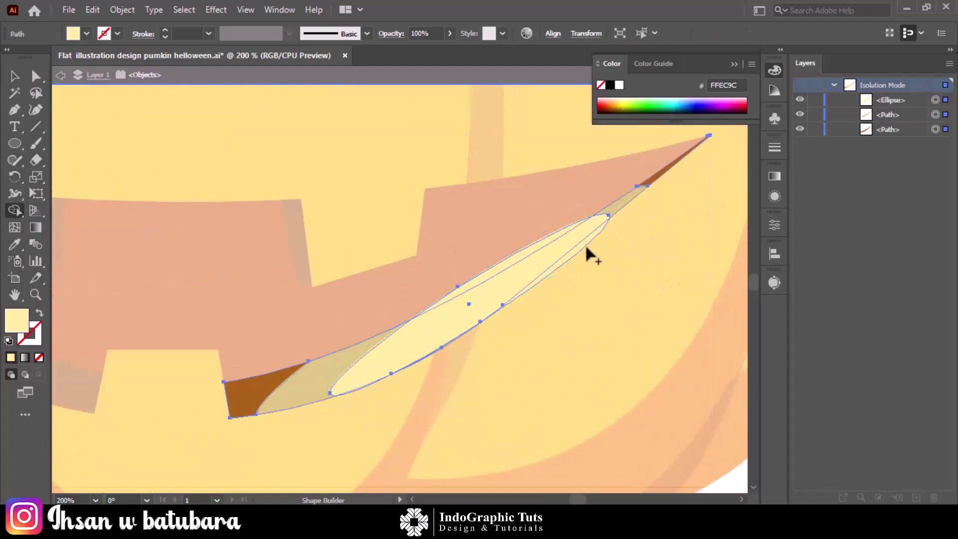
alt+click(528, 258)
key(v)
scroll(455, 406, down, 2)
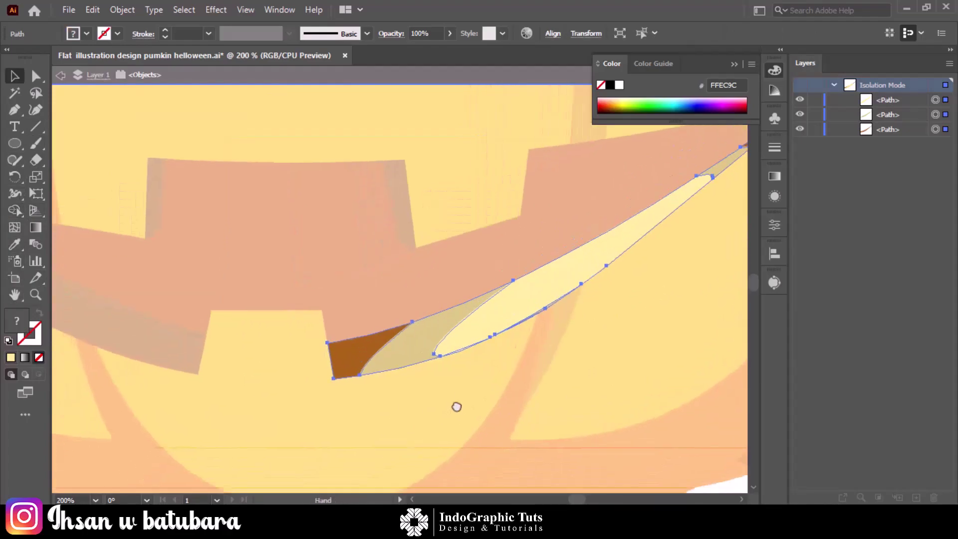
scroll(650, 305, left, 8)
click(605, 363)
click(577, 332)
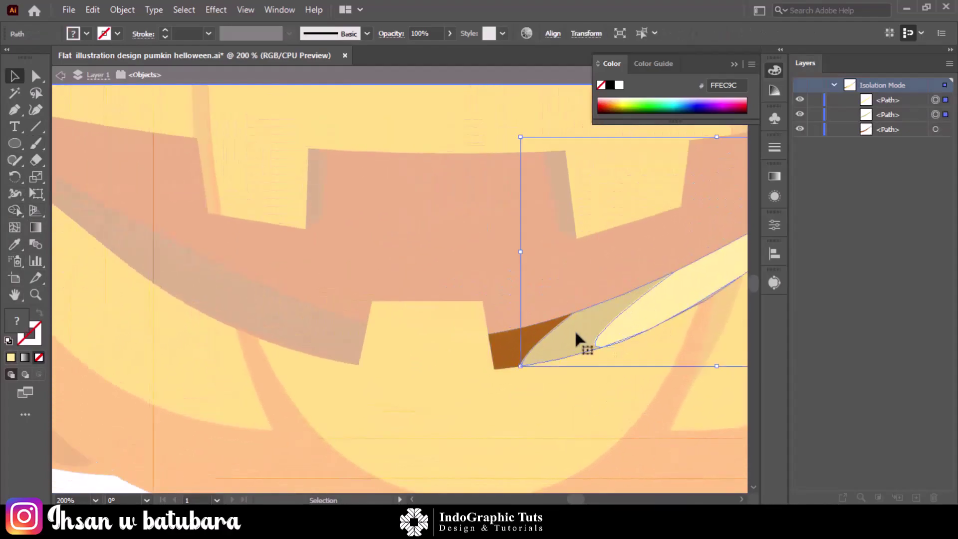
mouse_move(394, 342)
mouse_down()
mouse_move(574, 314)
mouse_move(598, 356)
mouse_up()
Rotate a copy of the corner highlight 180° and stretch it into the mouth's left corner
key(Escape)
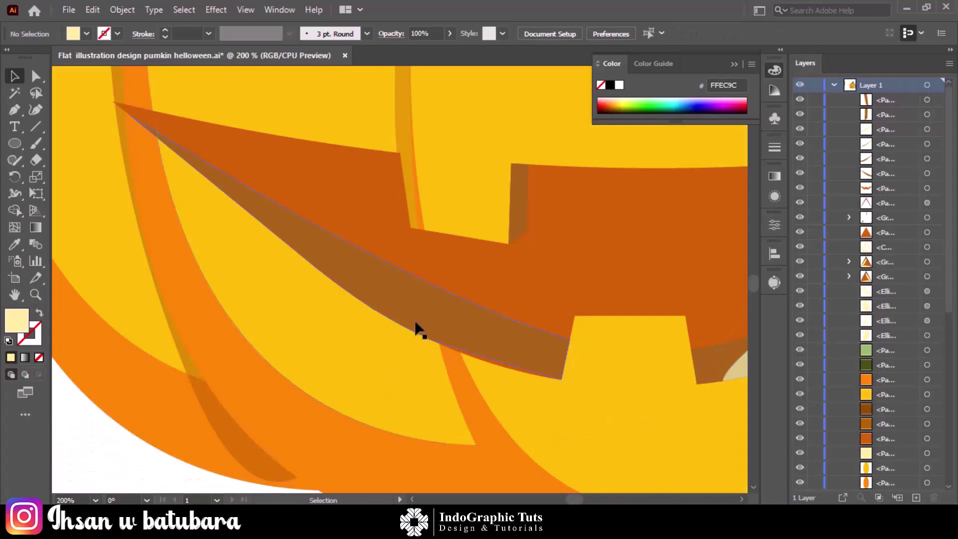
click(591, 183)
click(774, 225)
click(693, 162)
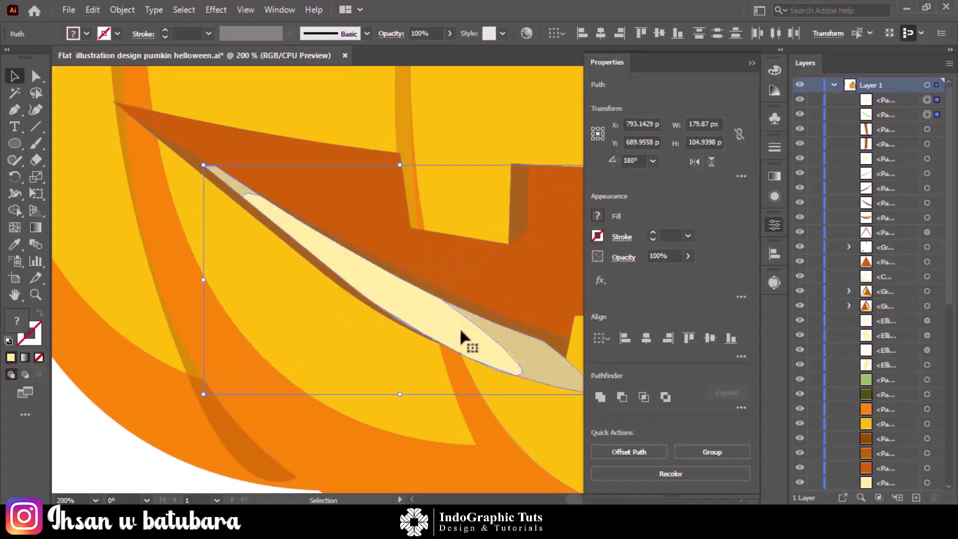
mouse_move(460, 327)
mouse_down()
mouse_move(385, 322)
mouse_move(413, 303)
mouse_move(406, 294)
mouse_up()
drag(163, 252, 146, 252)
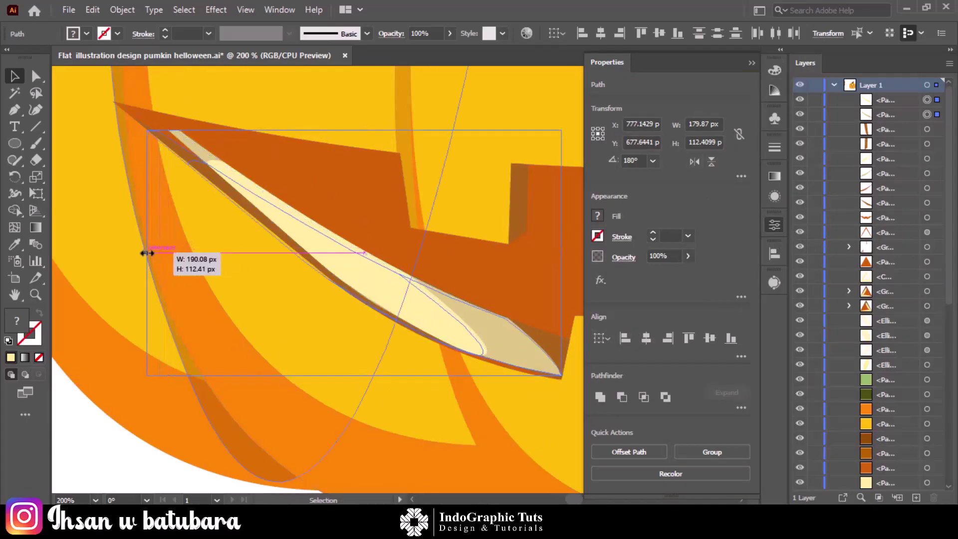
drag(369, 279, 499, 319)
drag(336, 366, 361, 381)
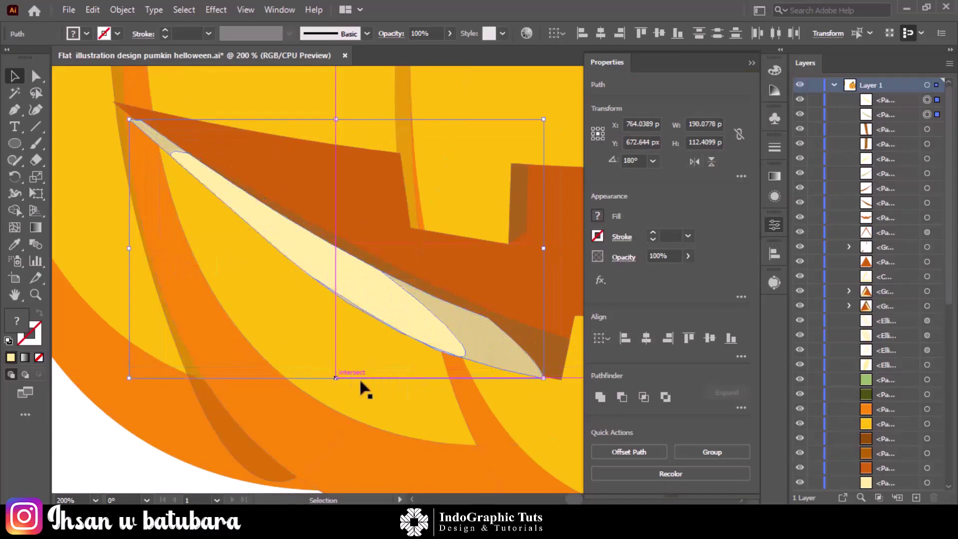
drag(364, 283, 364, 272)
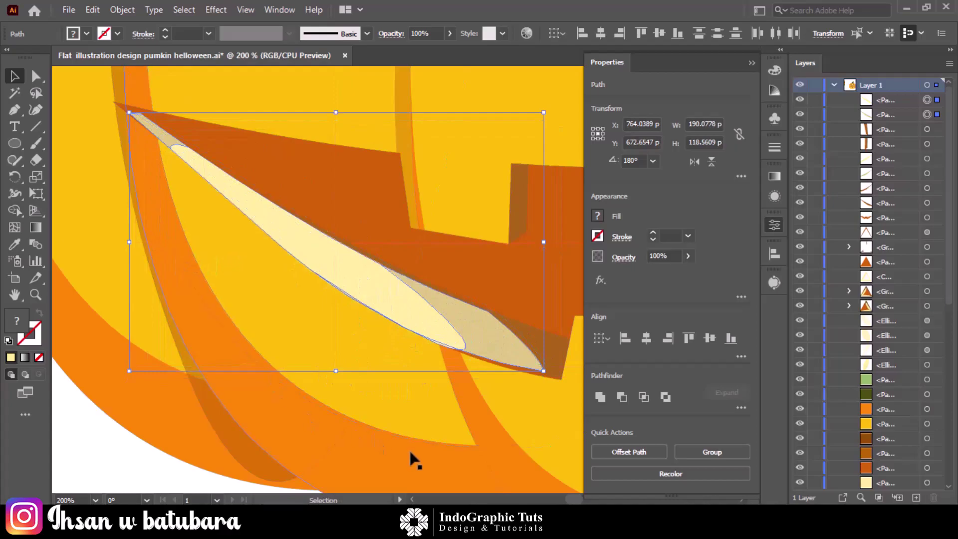
key(ctrl+0)
click(501, 374)
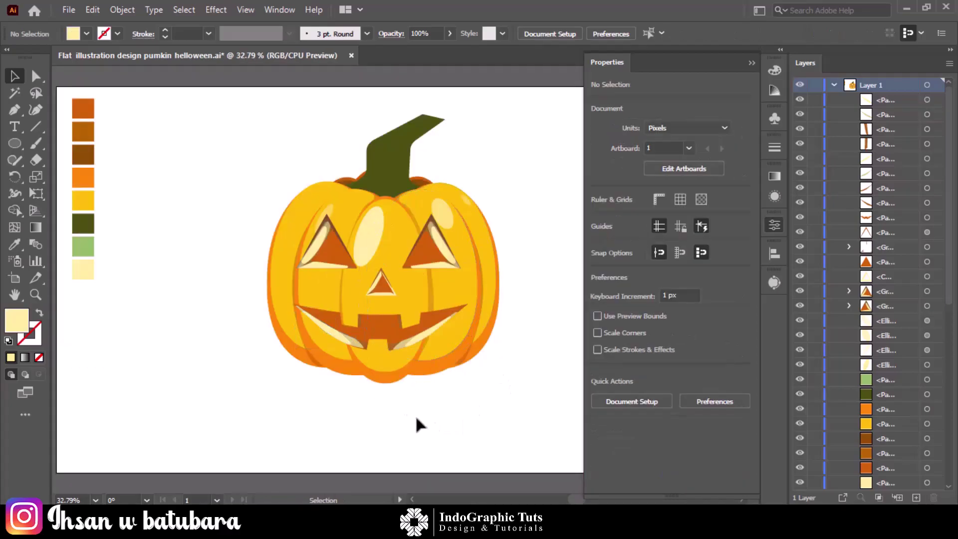
Pull the left corner highlight's tip down onto the mouth edge
click(360, 328)
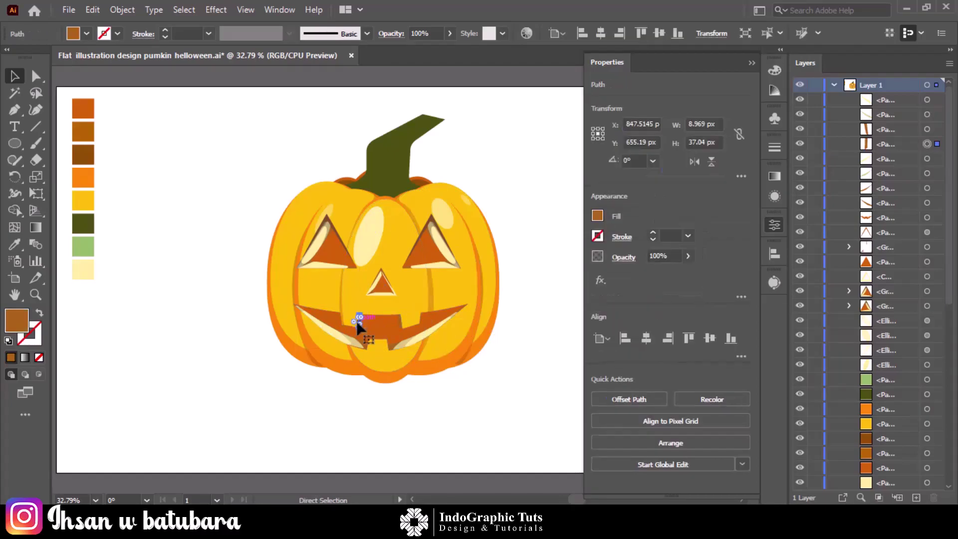
scroll(359, 327, up, 5)
click(390, 432)
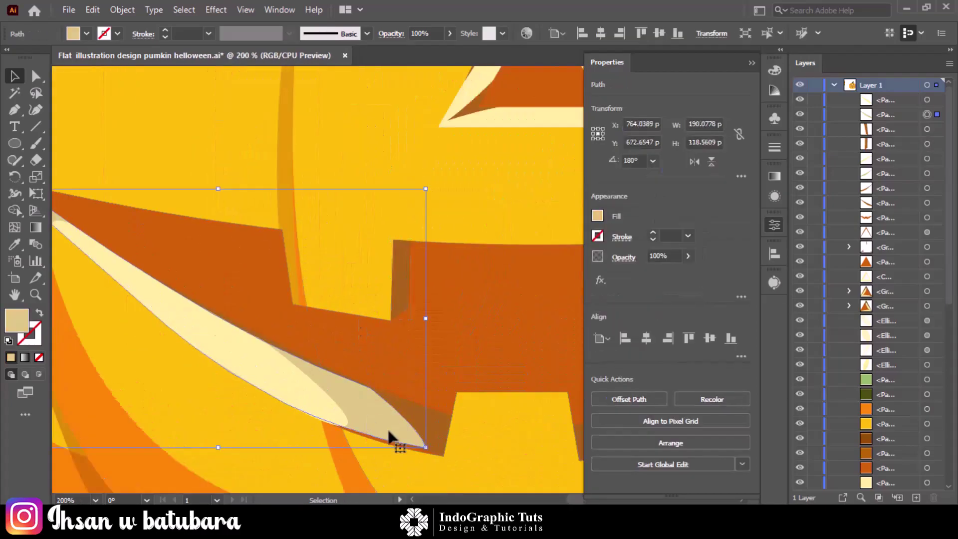
click(35, 76)
drag(426, 448, 425, 453)
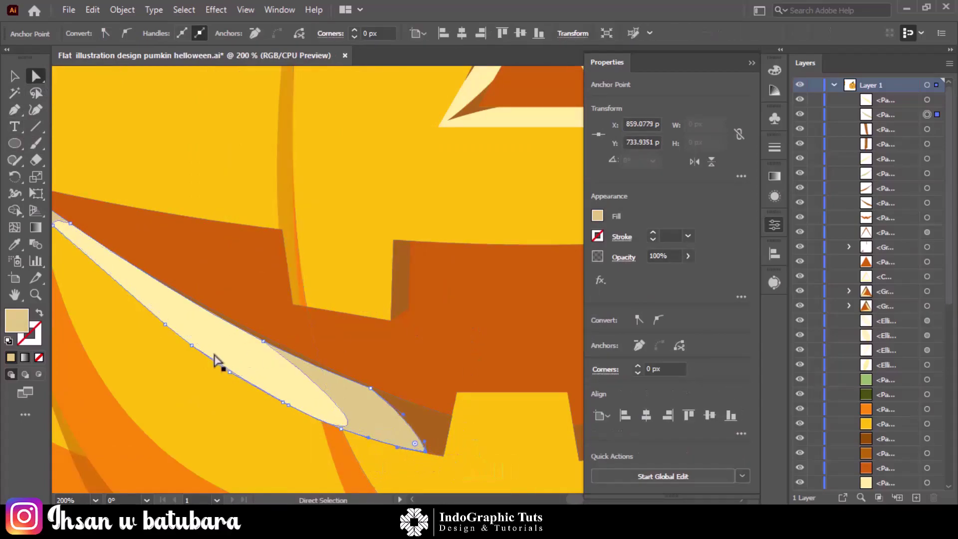
key(v)
Recolour the small brown notch edge tan and isolate it for editing
click(407, 298)
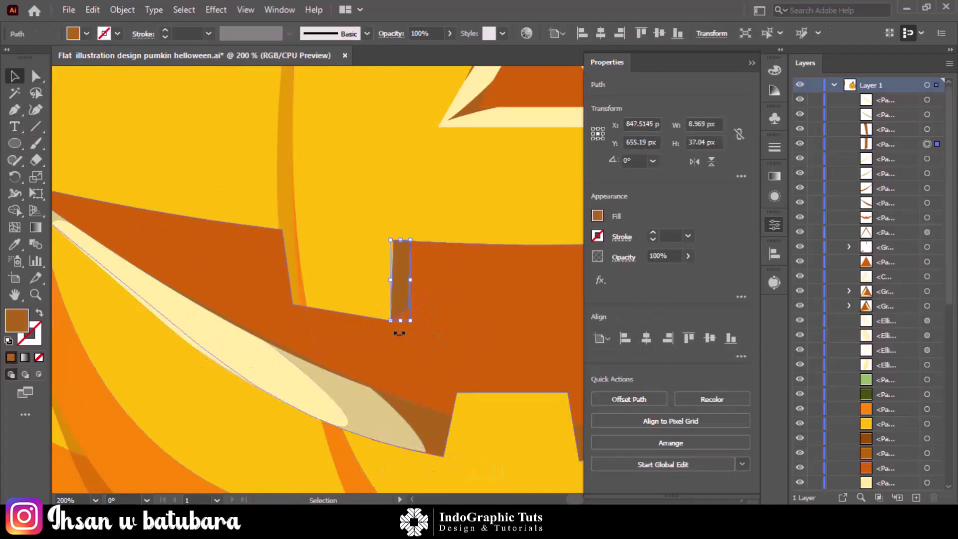
key(i)
click(348, 385)
key(v)
click(300, 399)
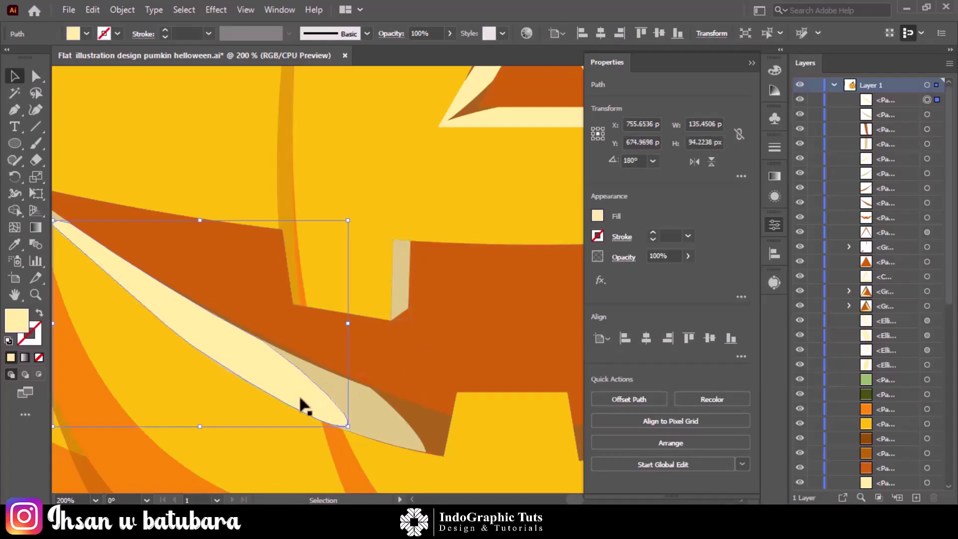
double_click(400, 272)
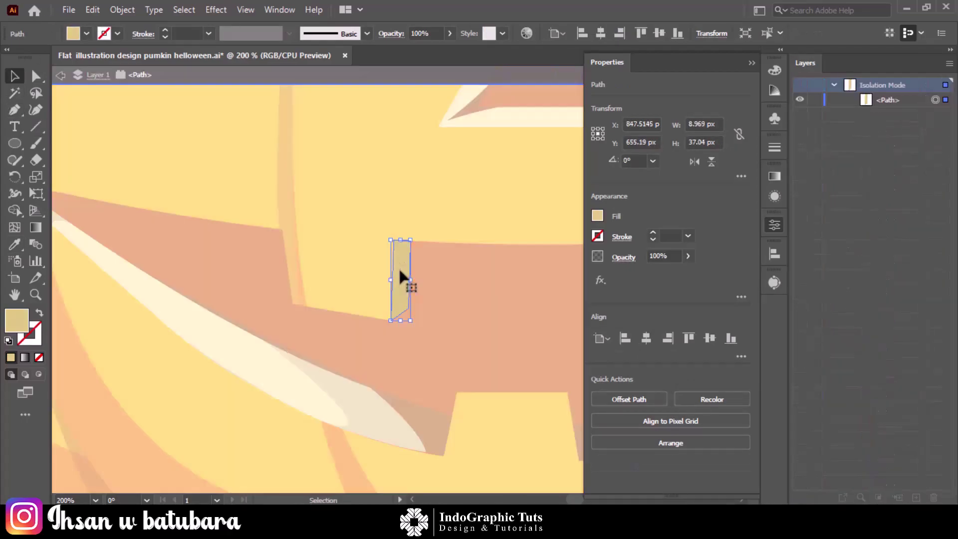
key(i)
click(275, 323)
key(v)
click(484, 303)
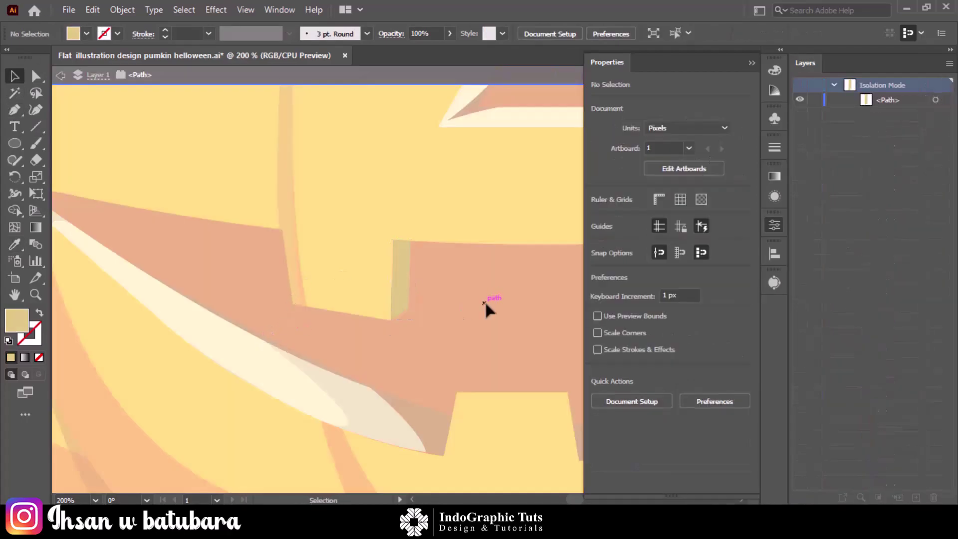
click(406, 271)
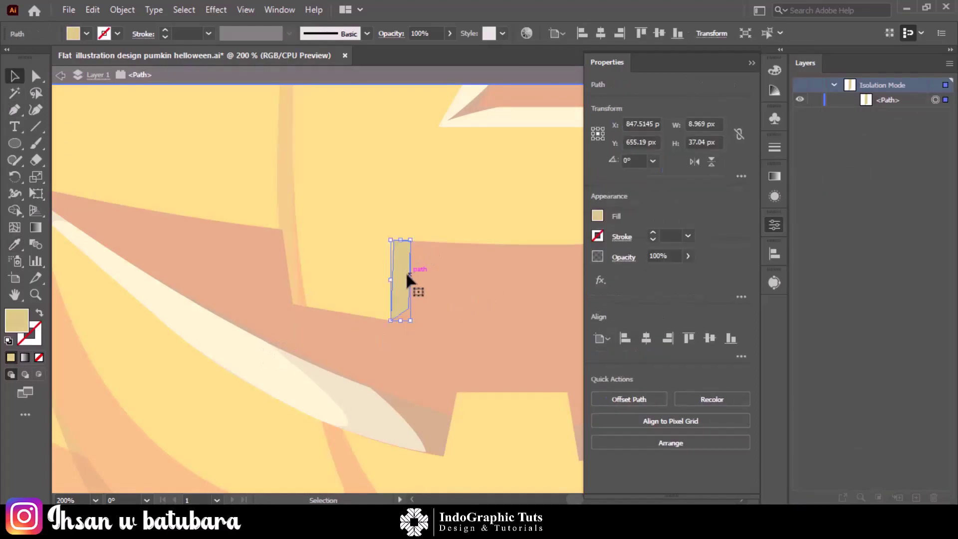
Pen-draw a teardrop along the notch edge and fill it pale cream
key(p)
click(391, 232)
drag(410, 302, 408, 337)
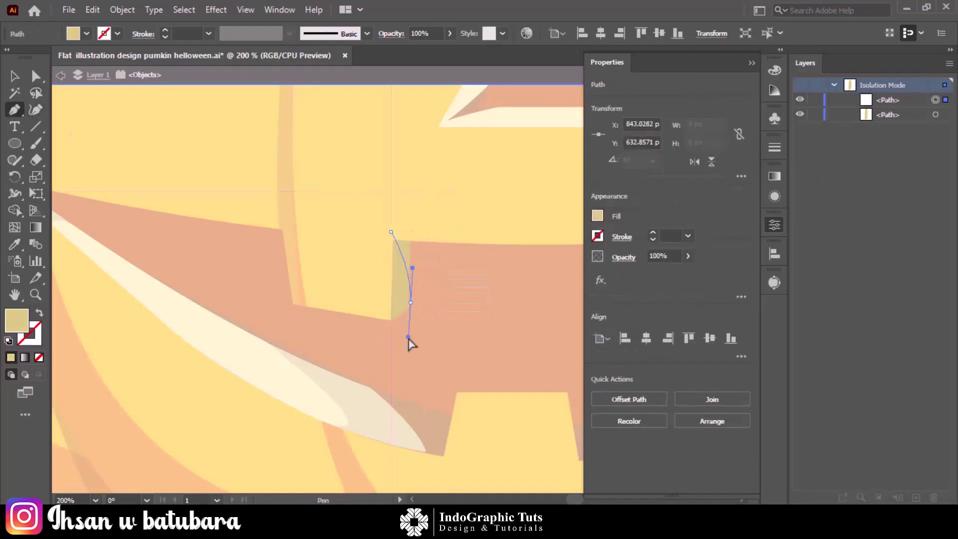
click(353, 305)
click(392, 233)
key(i)
click(248, 352)
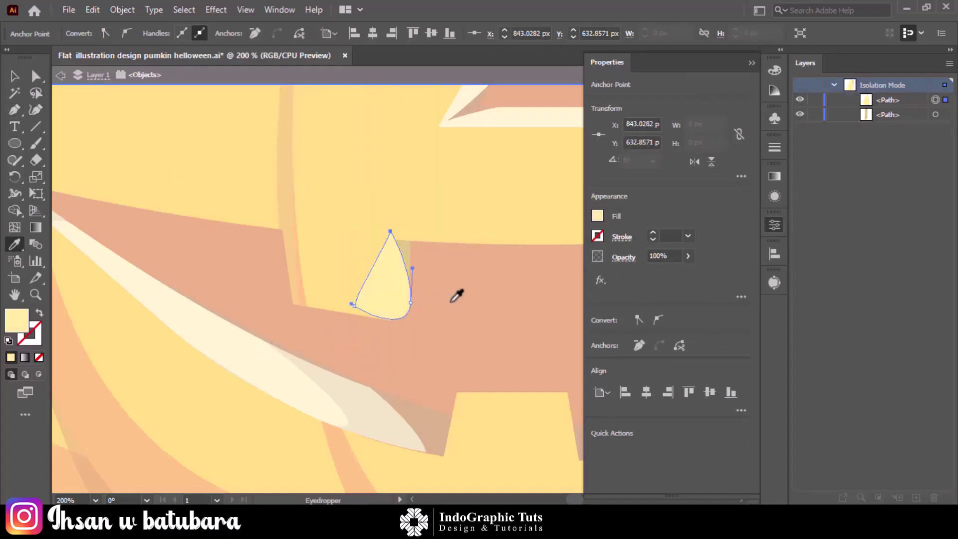
Trim the teardrop into a cream sliver inside the notch edge and exit isolation
key(ctrl+a)
key(shift+m)
alt+click(384, 295)
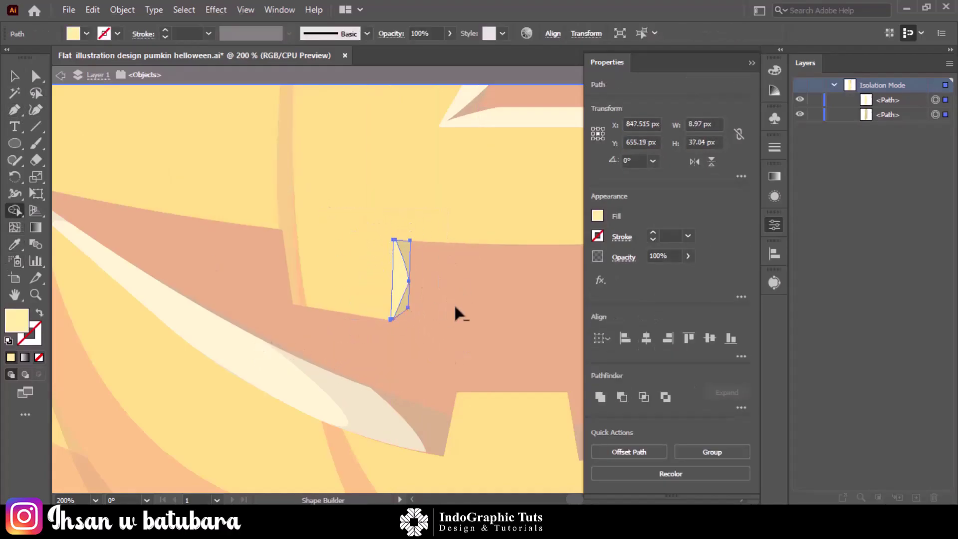
mouse_move(405, 299)
mouse_down()
mouse_move(410, 321)
mouse_move(273, 302)
mouse_up()
key(v)
key(Escape)
Eyedropper the tan onto the second upper notch's brown edge sliver
double_click(409, 277)
click(387, 326)
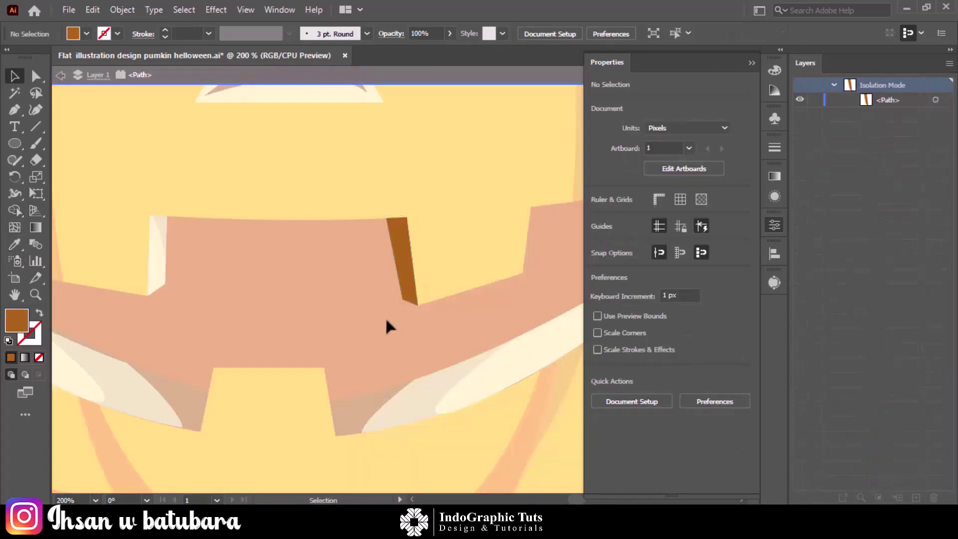
key(i)
click(164, 224)
ctrl+click(406, 252)
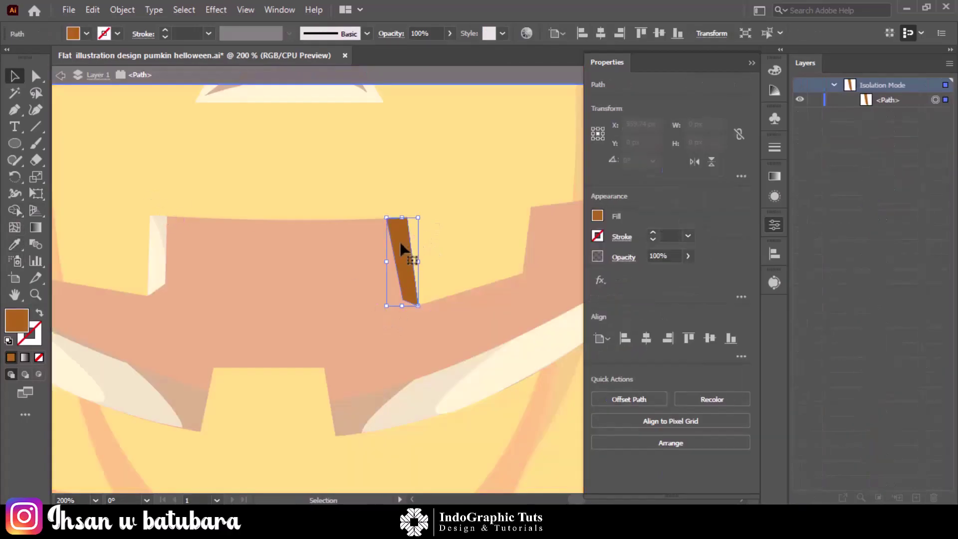
click(165, 224)
ctrl+click(284, 260)
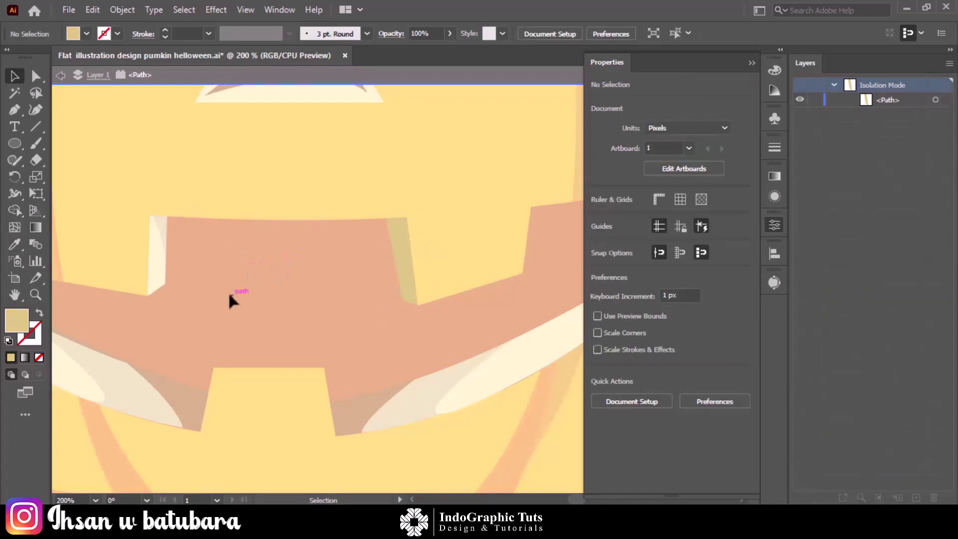
Pen-draw a cream highlight along the notch edge and trim its excess with Shape Builder
key(p)
click(392, 275)
drag(418, 242, 416, 260)
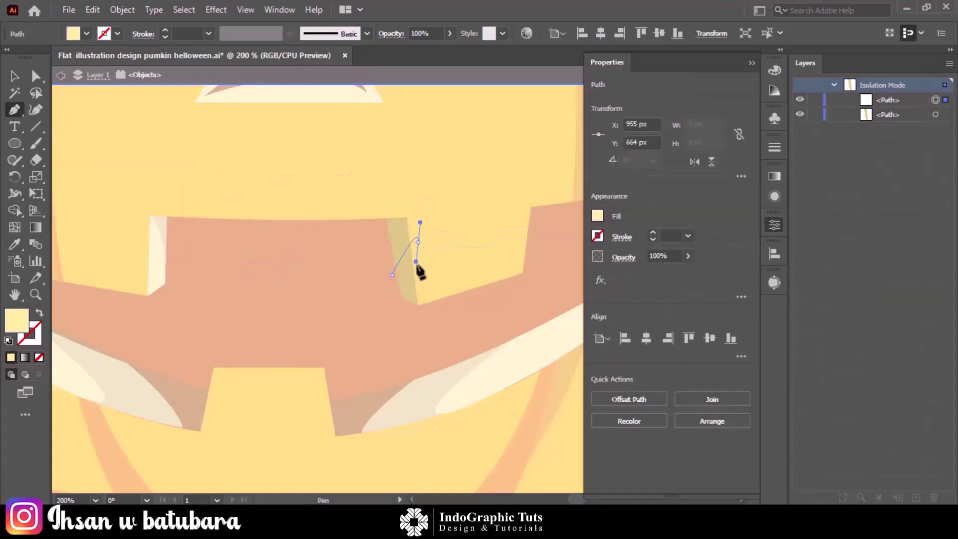
click(405, 329)
click(392, 275)
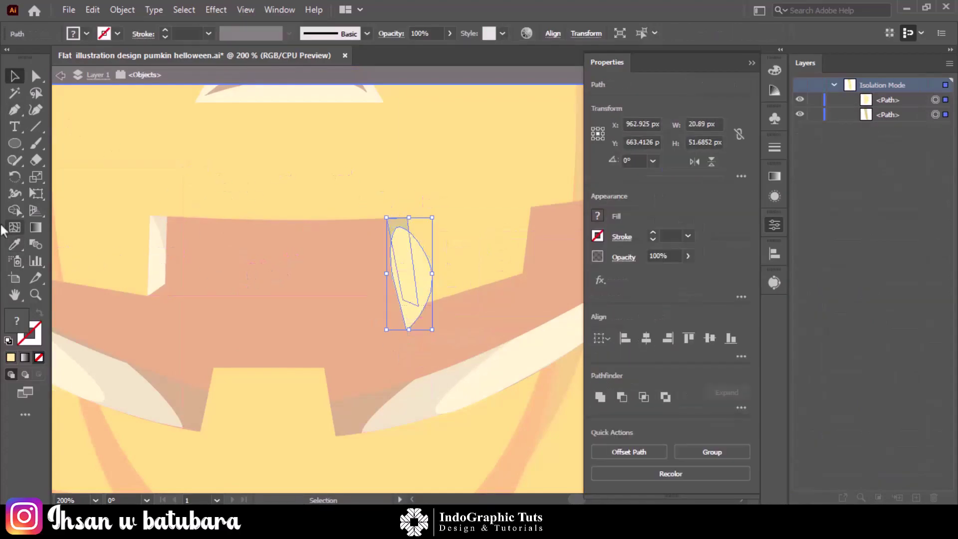
key(shift+m)
alt+click(424, 279)
key(v)
key(Escape)
Round the bottom corner anchors of the right and left corner highlights
mouse_move(338, 317)
mouse_down()
mouse_move(359, 272)
mouse_move(294, 241)
mouse_up()
click(391, 300)
key(a)
click(312, 356)
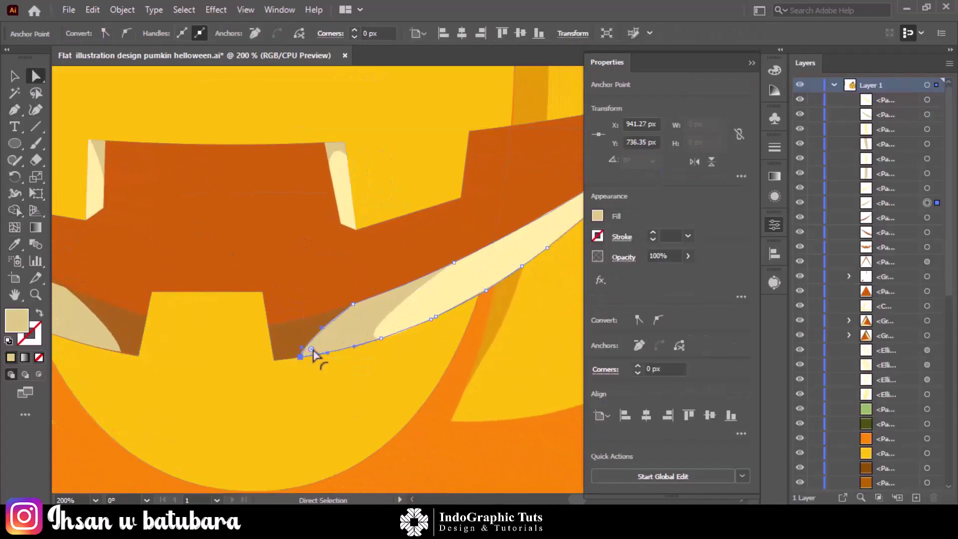
mouse_move(313, 354)
mouse_down()
mouse_move(324, 339)
mouse_move(269, 345)
mouse_up()
scroll(324, 339, left, 5)
click(257, 350)
key(ctrl+0)
Trace a four-corner shape over the bottom-centre tooth of the mouth
click(417, 419)
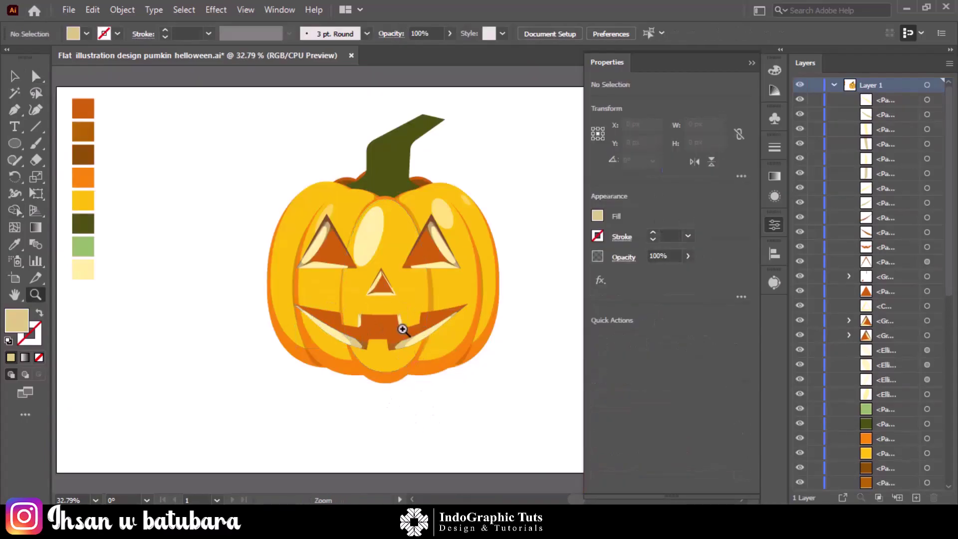
drag(402, 324, 402, 367)
scroll(364, 383, up, 5)
click(15, 110)
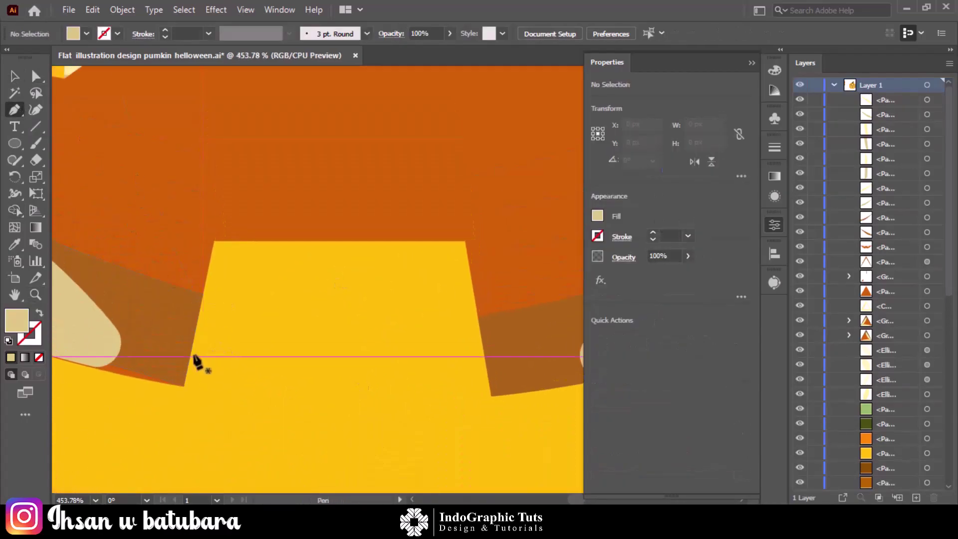
click(190, 356)
click(214, 242)
click(464, 242)
click(481, 345)
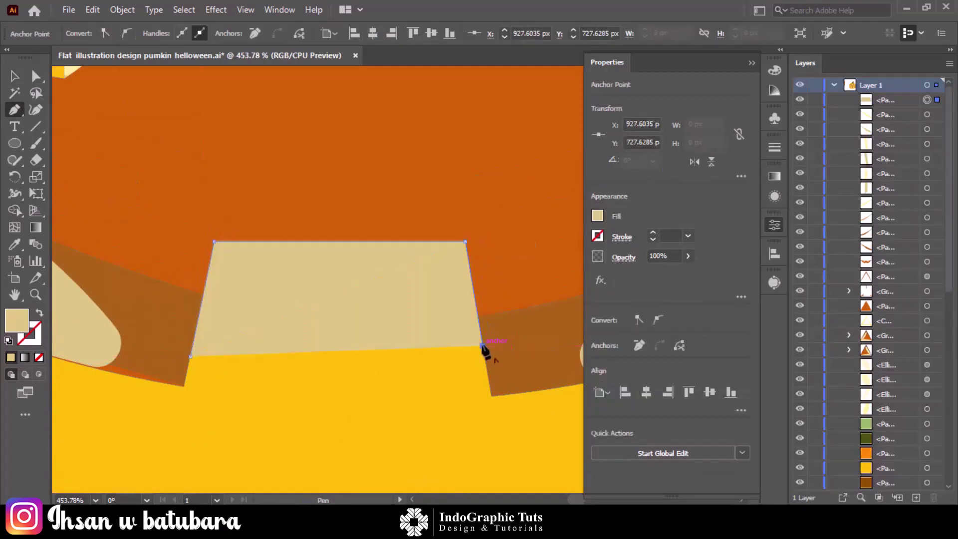
key(i)
Make the tooth shape a light yellow 3 pt outline with an elliptical width profile
click(247, 97)
key(v)
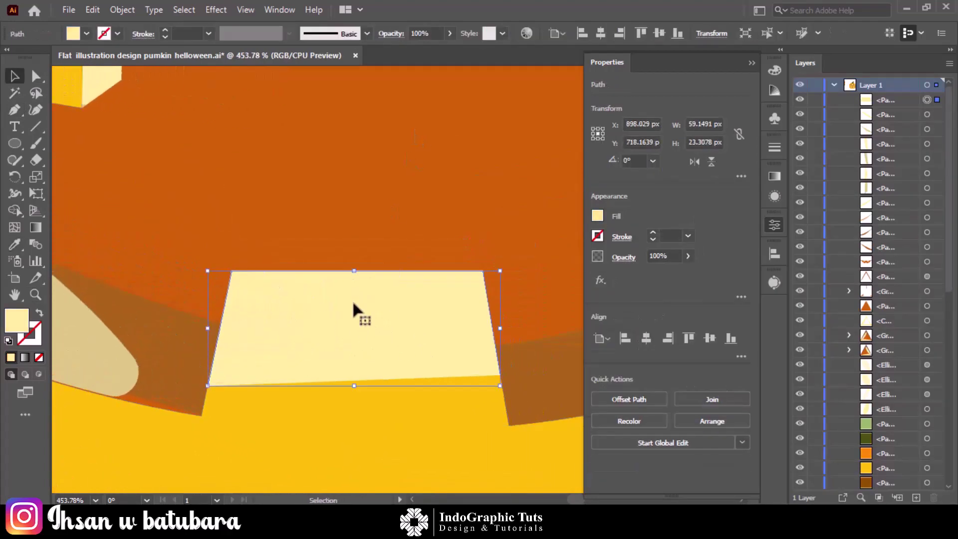
key(shift+x)
click(165, 30)
click(289, 33)
click(254, 68)
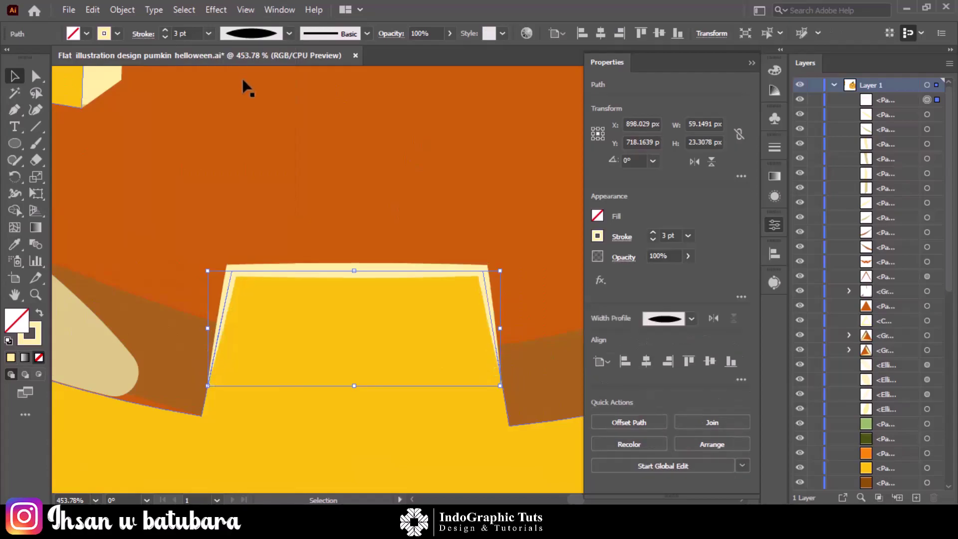
Pen-draw a cream-filled rim shape around the tooth's top and right side
key(p)
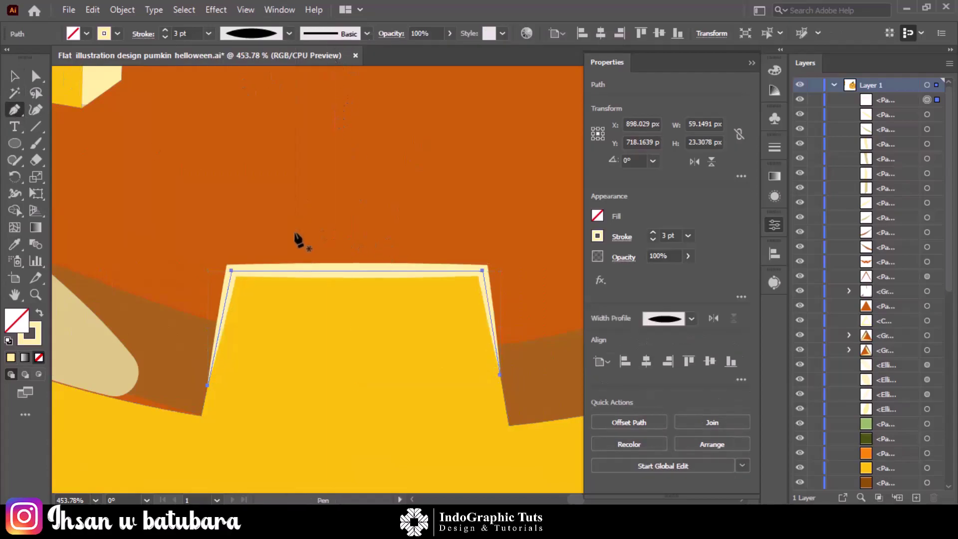
drag(230, 270, 287, 230)
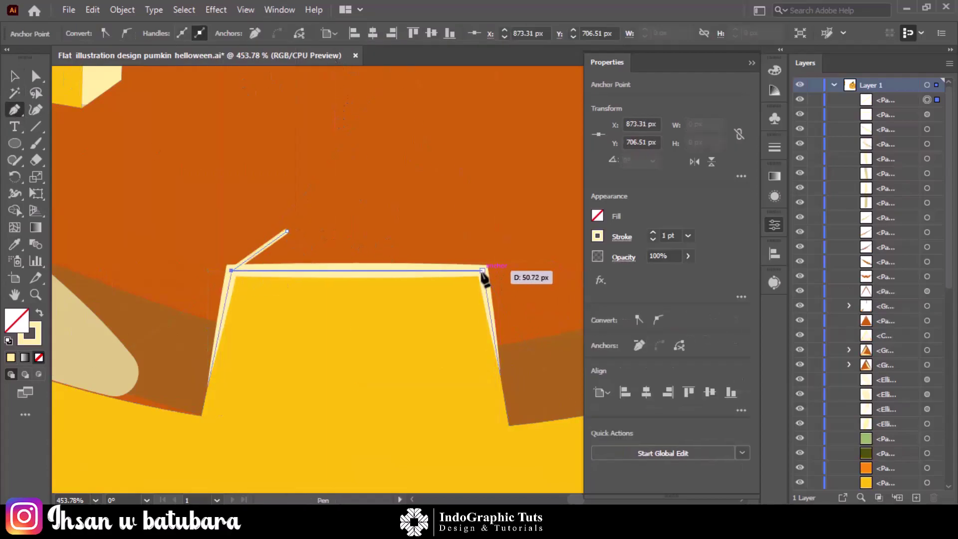
click(482, 271)
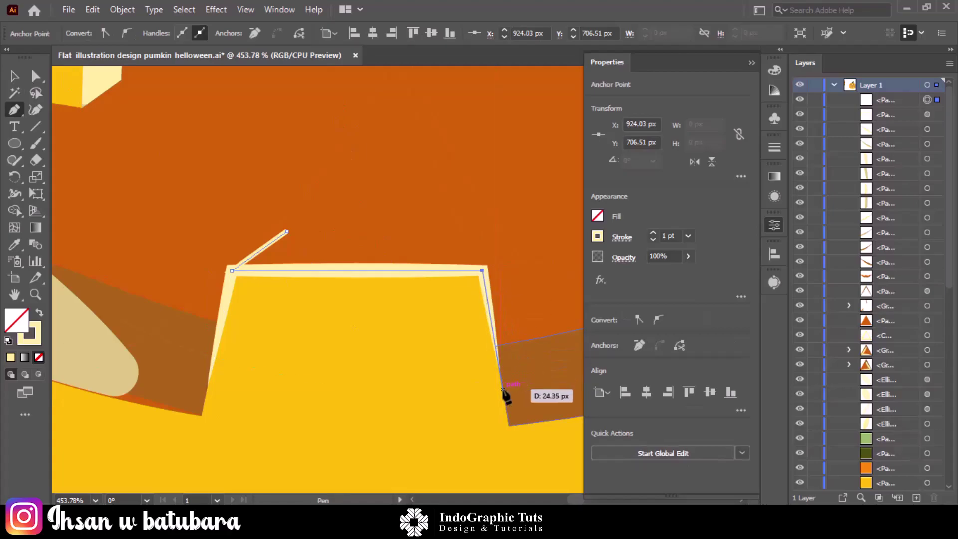
click(503, 389)
click(525, 342)
click(505, 233)
click(287, 231)
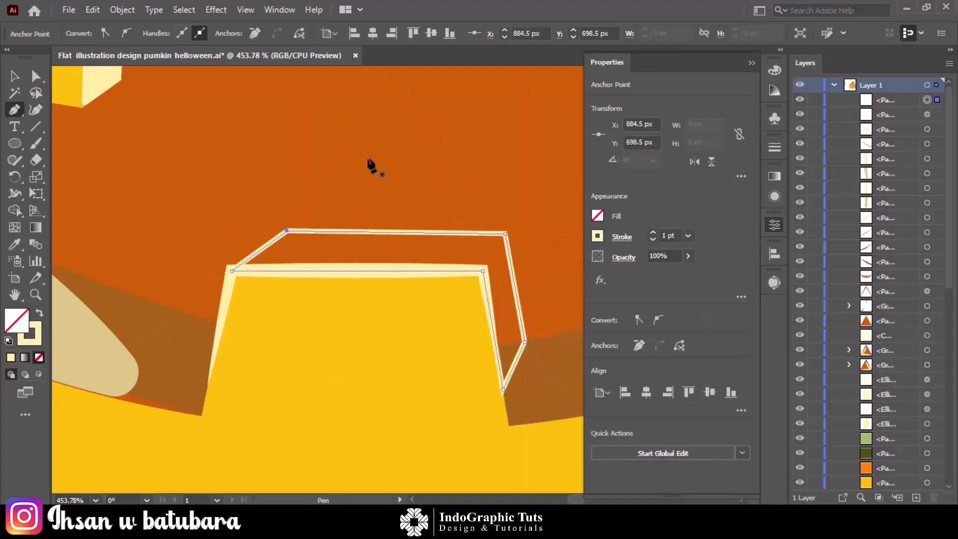
click(39, 315)
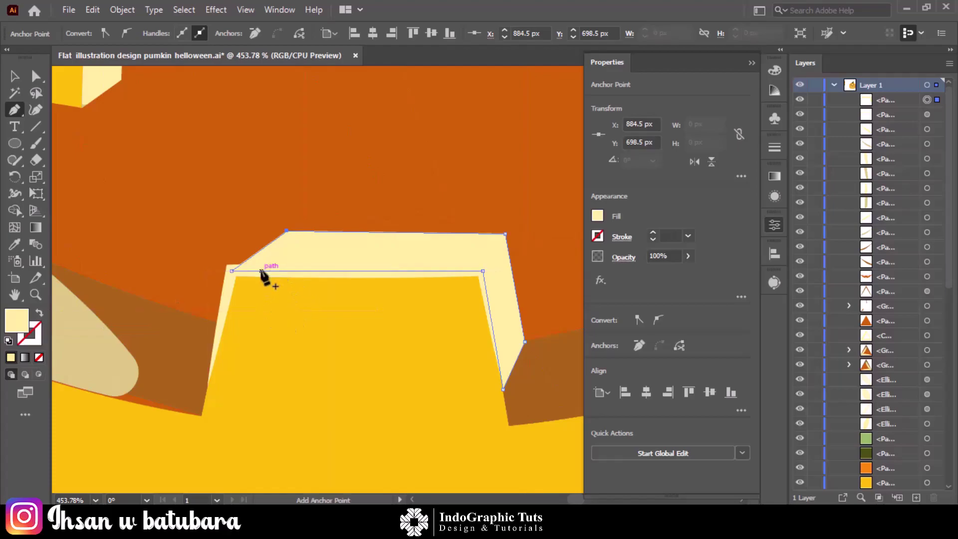
key(v)
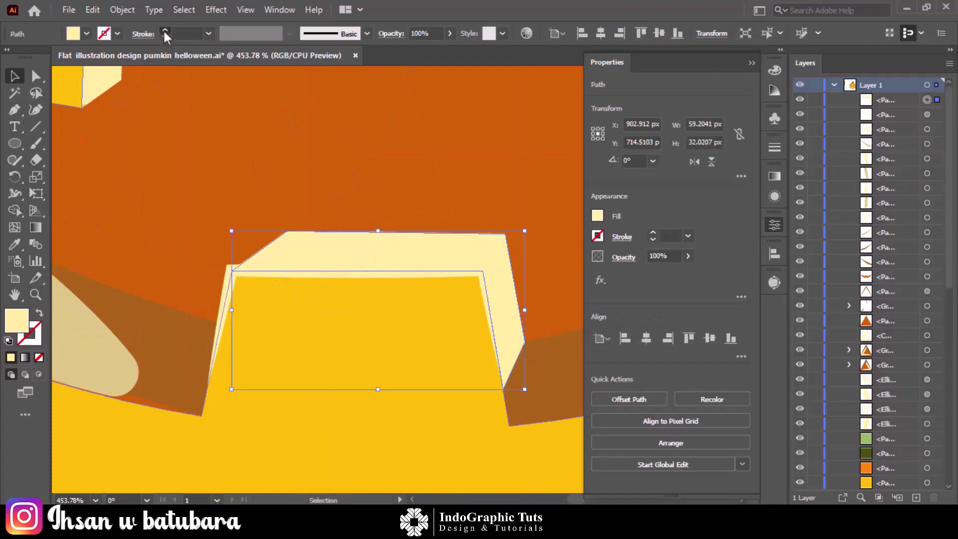
Give the cream rim a 2 pt cream outline with rounded ends and corners
click(164, 30)
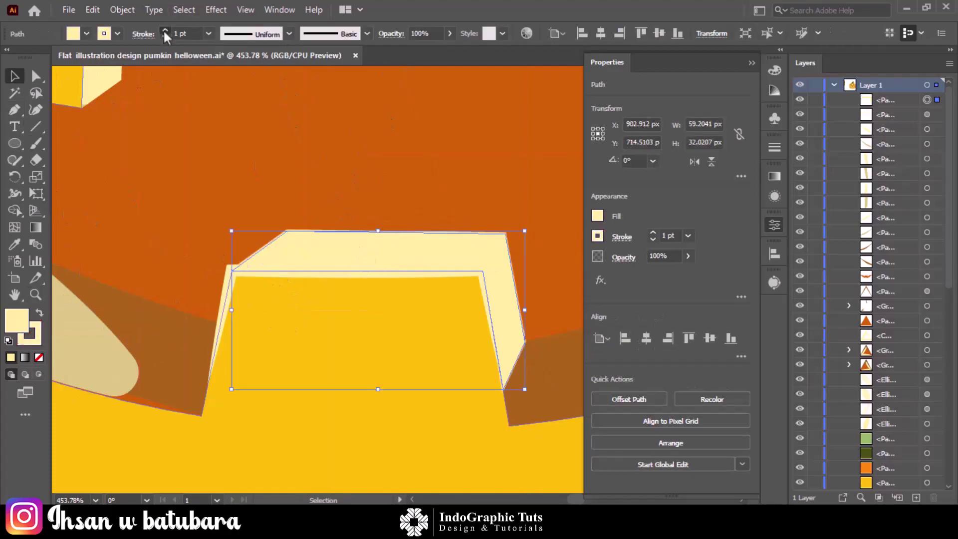
click(621, 236)
click(547, 272)
click(547, 291)
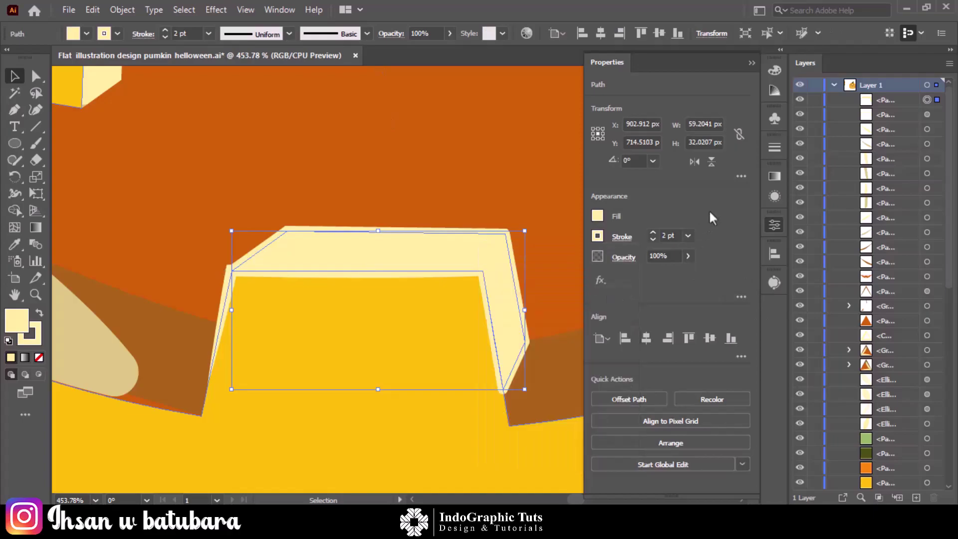
Widen the rim slightly left, stretch its bottom down, and remove its outline
drag(231, 310, 230, 310)
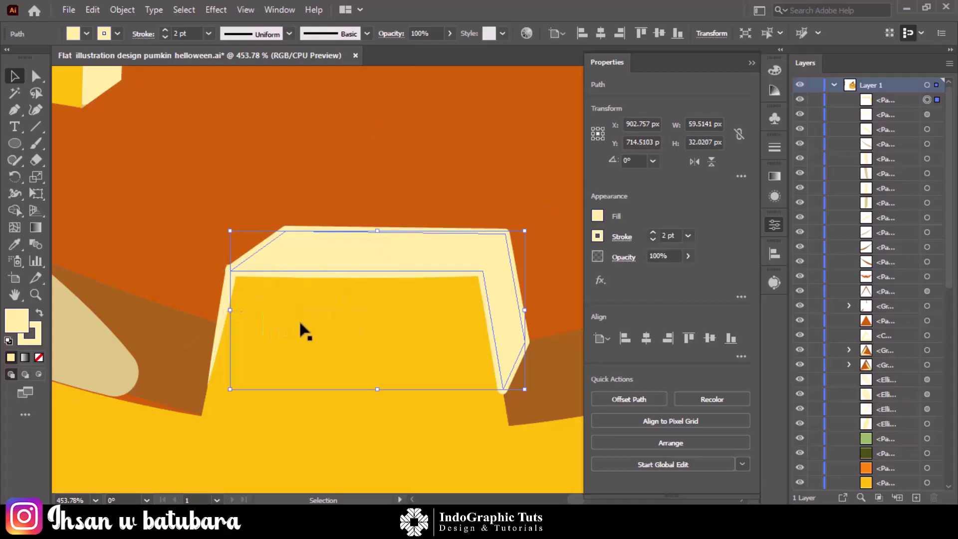
key(Up)
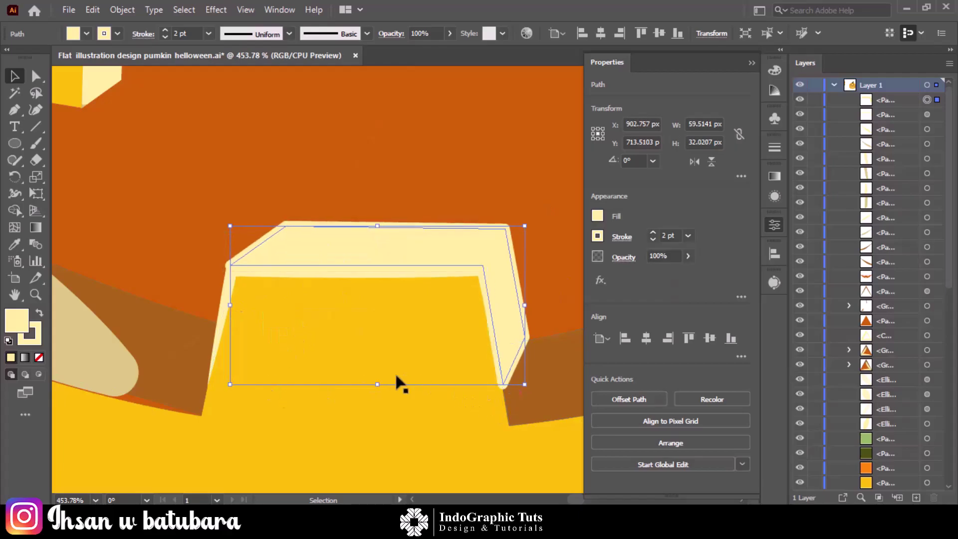
drag(377, 384, 377, 396)
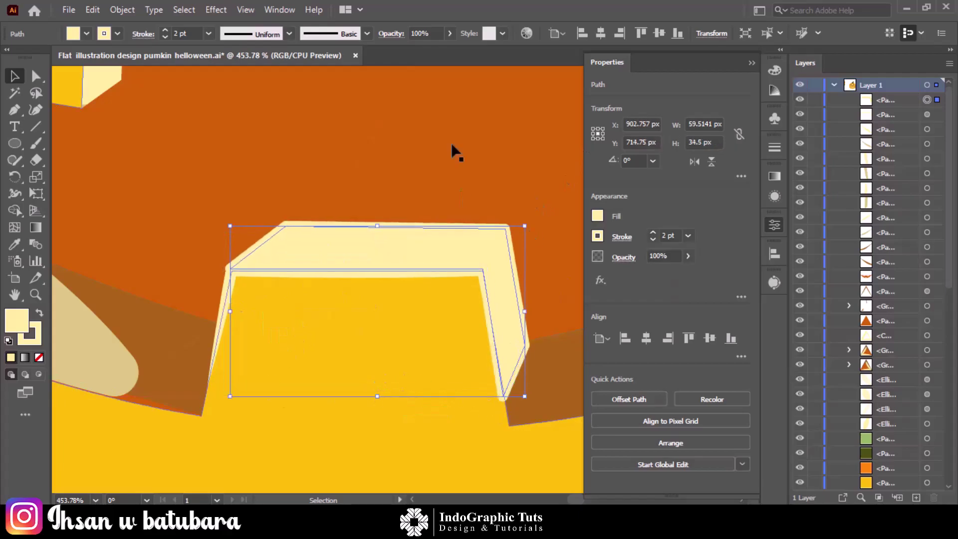
click(652, 239)
click(751, 62)
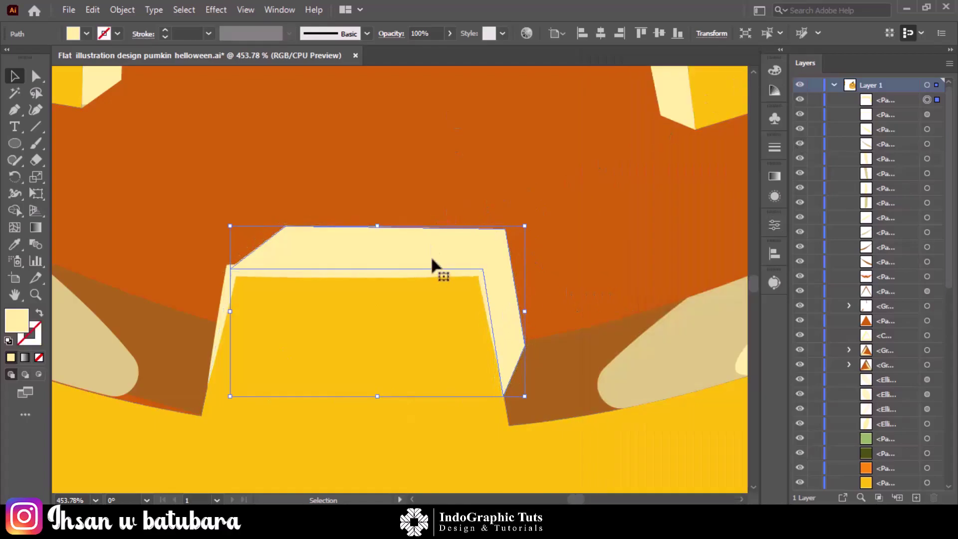
Nudge and enlarge the cream rim toward the lower right to fit the tooth
key(Left)
key(Up)
drag(519, 391, 527, 396)
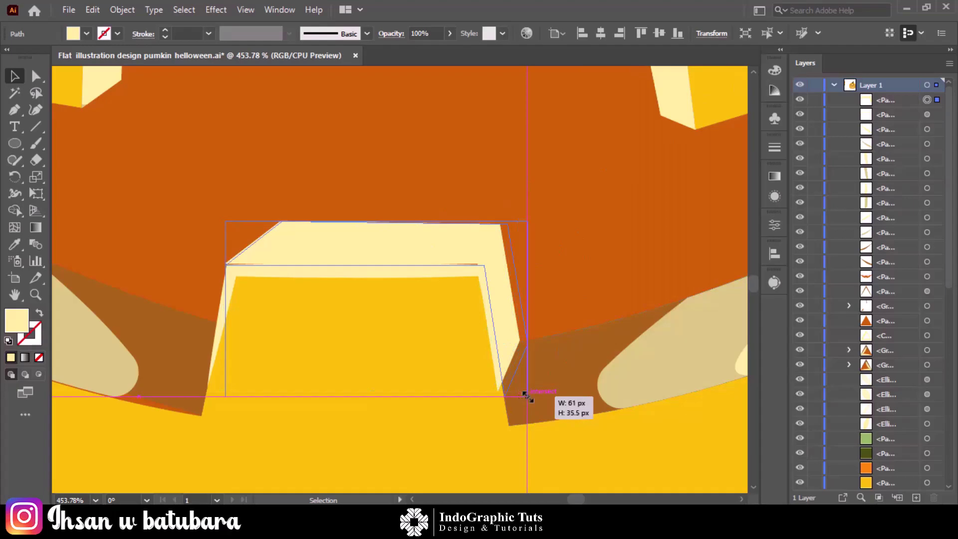
click(628, 212)
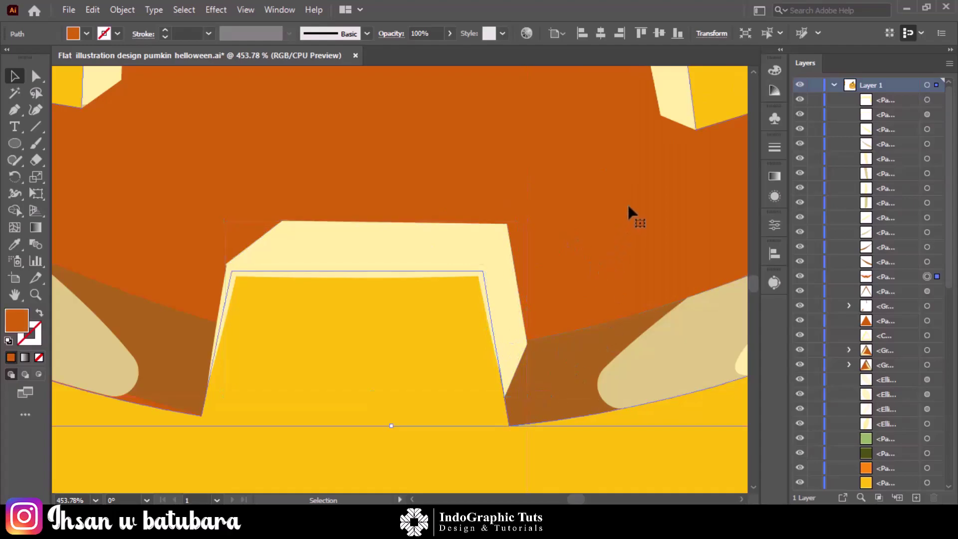
click(406, 235)
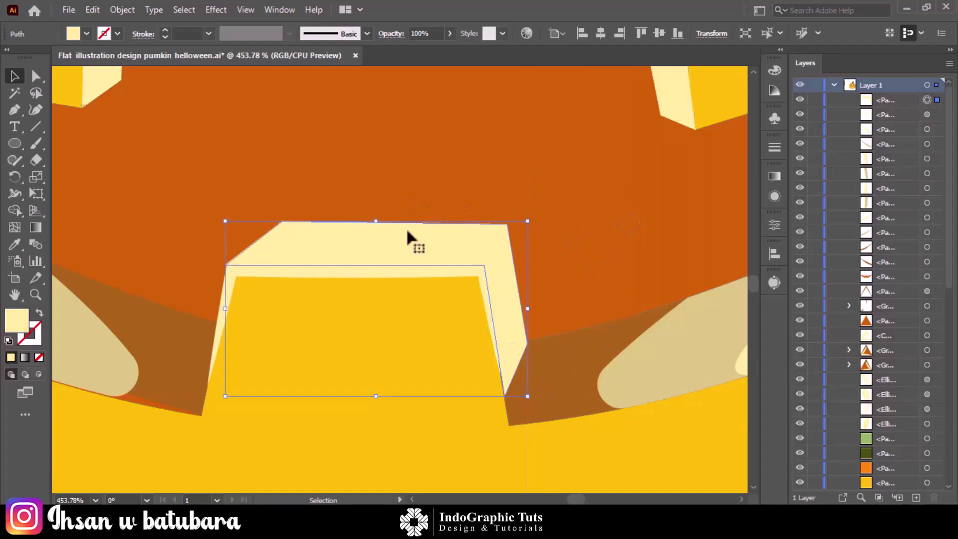
key(Right)
key(Left)
click(44, 378)
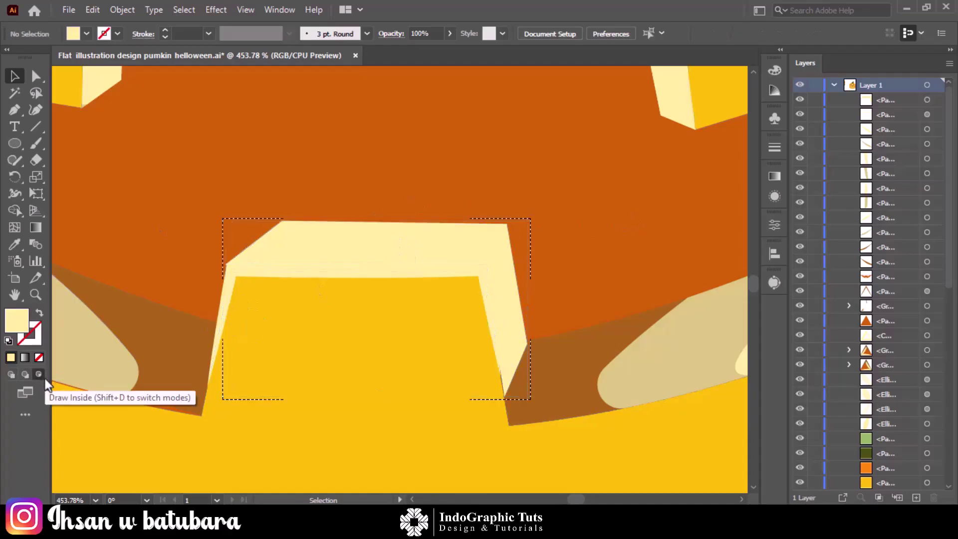
Sample the beige and pen-draw a curved shadow across the tooth top inside the rim
key(i)
click(70, 318)
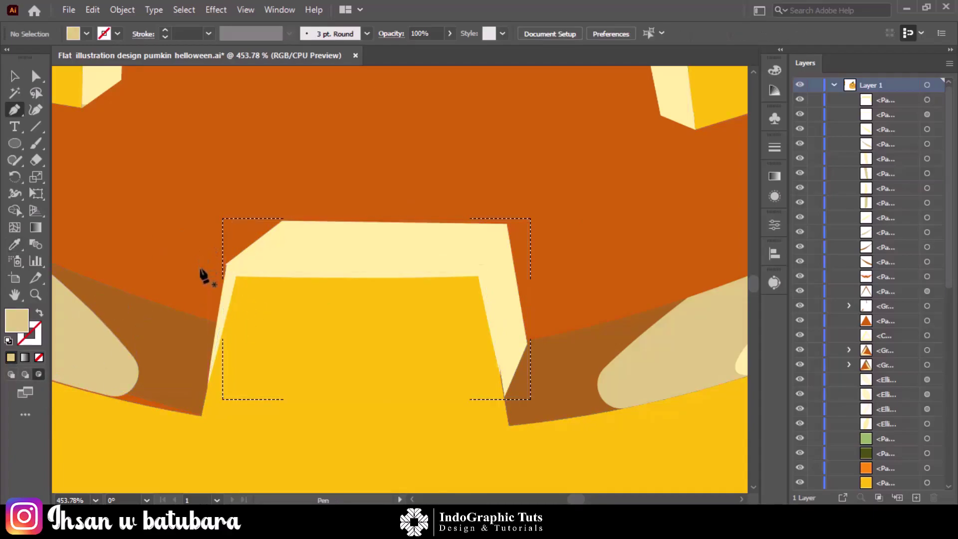
click(200, 270)
drag(576, 313, 581, 317)
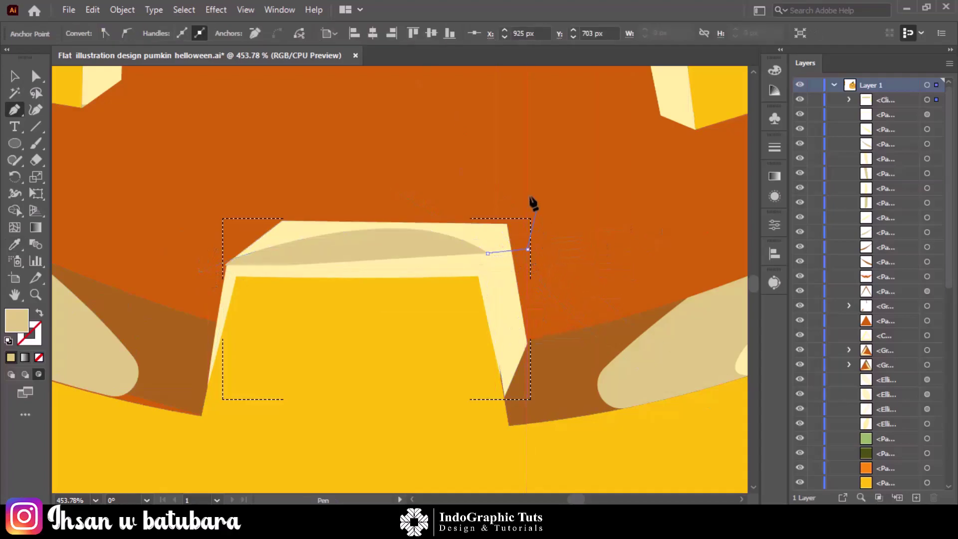
click(199, 270)
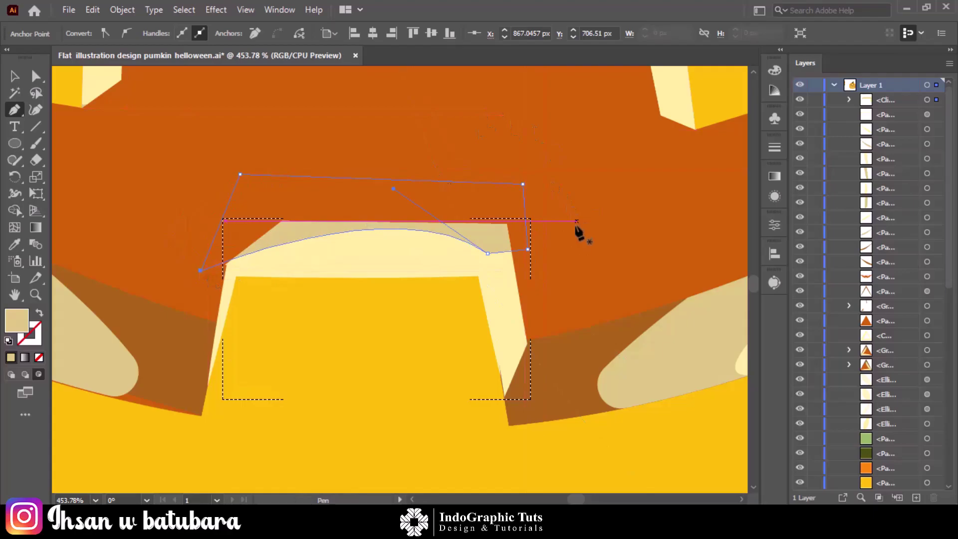
key(v)
key(ctrl+shift+a)
Draw a dark crease line from the stem's top curving down its left side
key(ctrl+0)
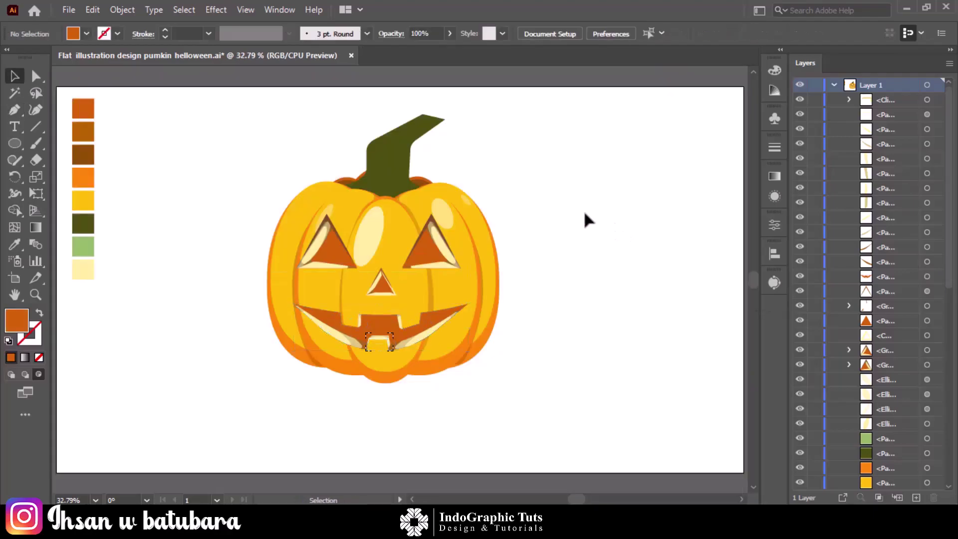
click(404, 150)
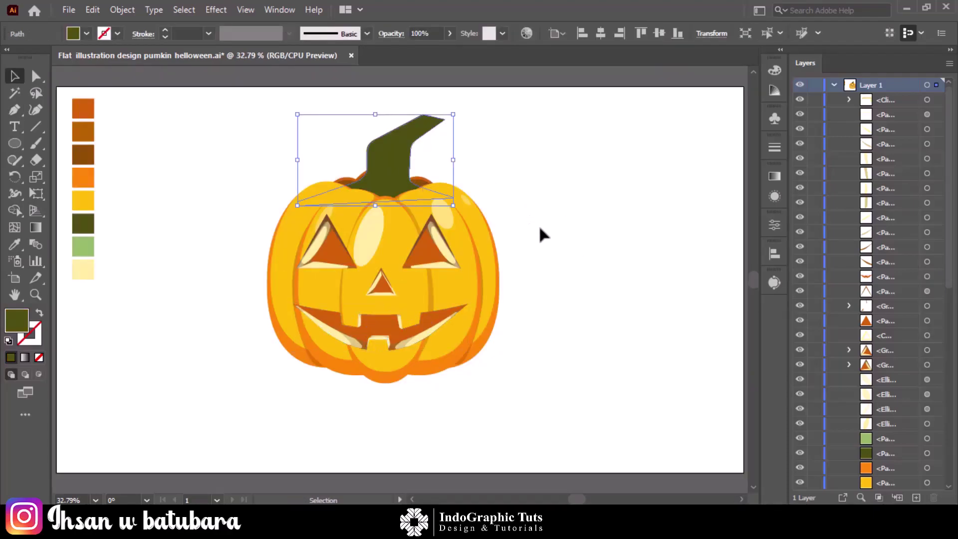
key(ctrl+1)
key(v)
key(ctrl+shift+a)
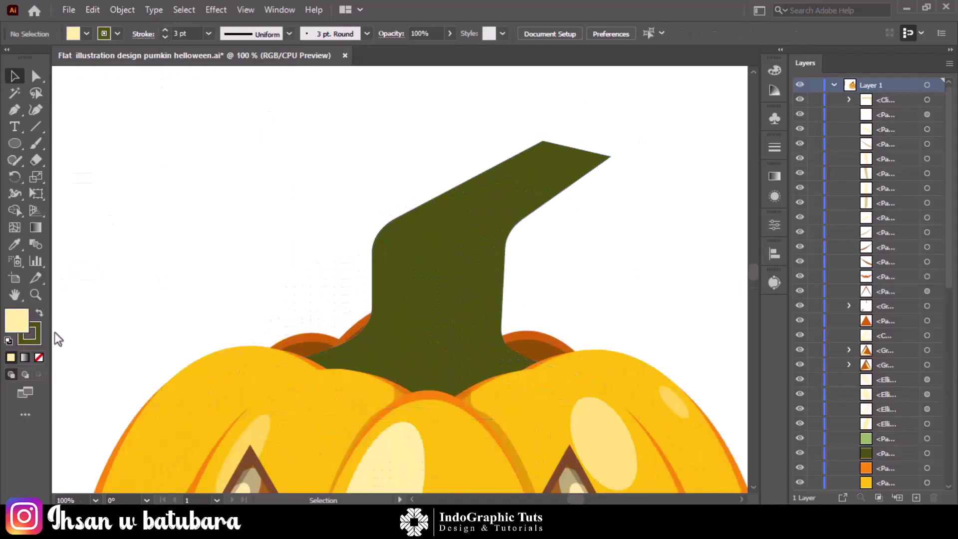
click(39, 357)
key(p)
click(548, 150)
drag(411, 242, 401, 257)
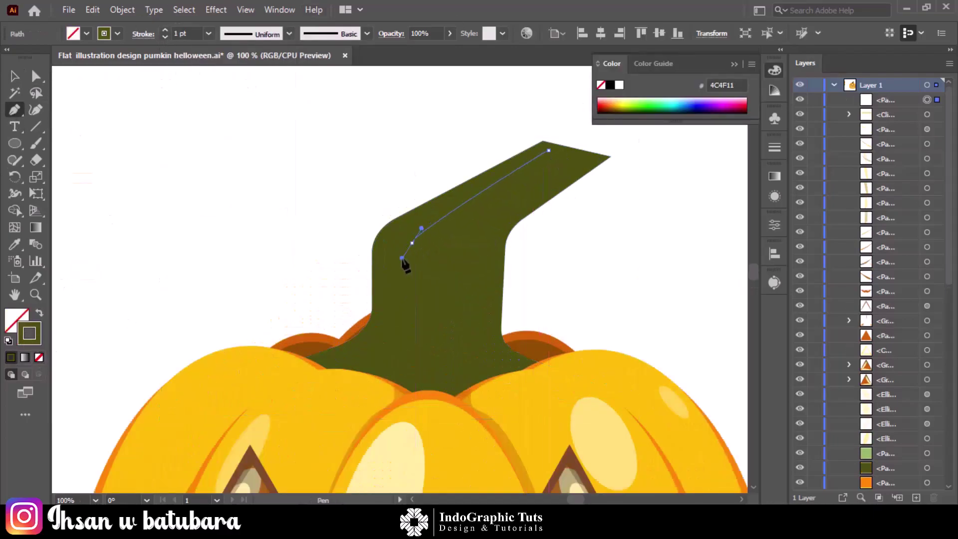
click(411, 242)
drag(395, 359, 374, 380)
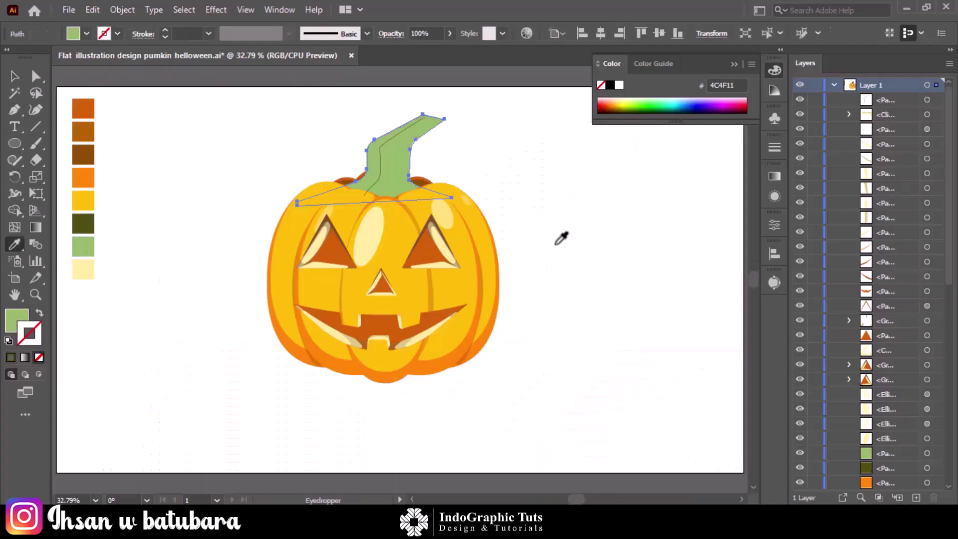
In the Layers panel, move the crease line into the pumpkin group above the stem
click(905, 103)
scroll(922, 199, down, 5)
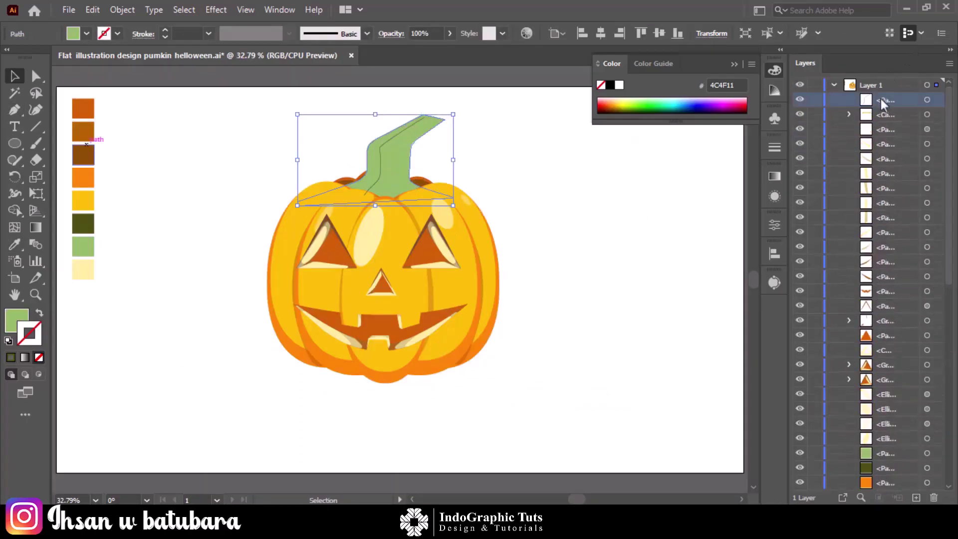
scroll(903, 107, up, 5)
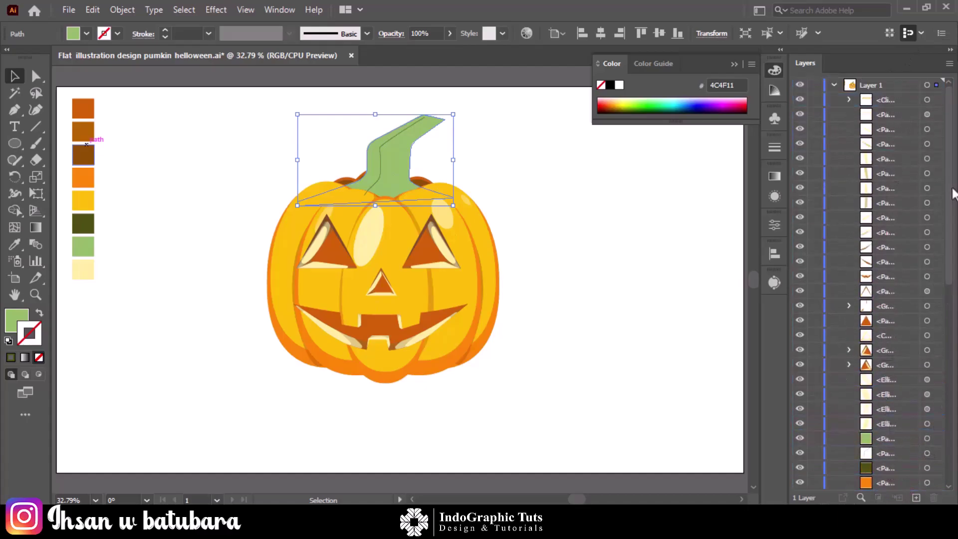
click(374, 150)
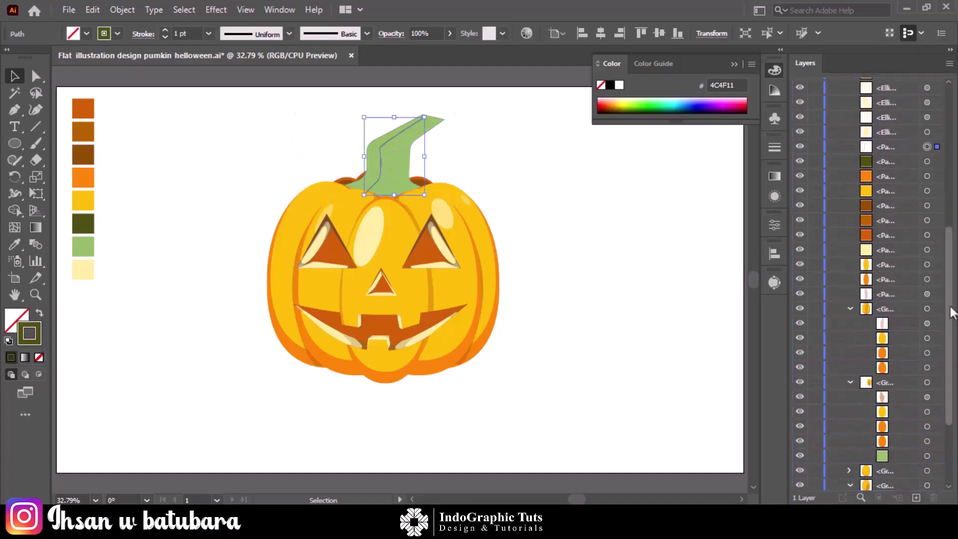
scroll(900, 424, up, 5)
scroll(898, 389, down, 3)
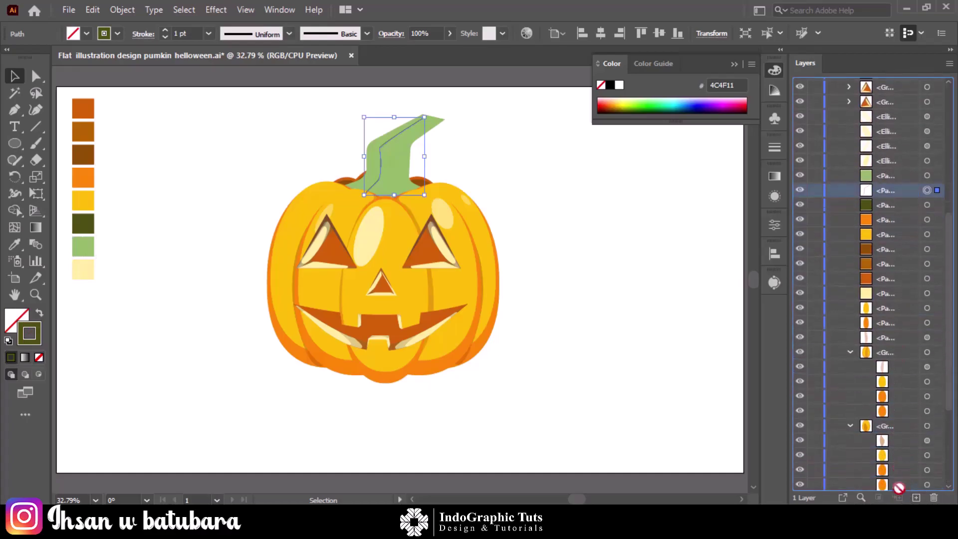
scroll(902, 424, down, 3)
scroll(908, 459, down, 3)
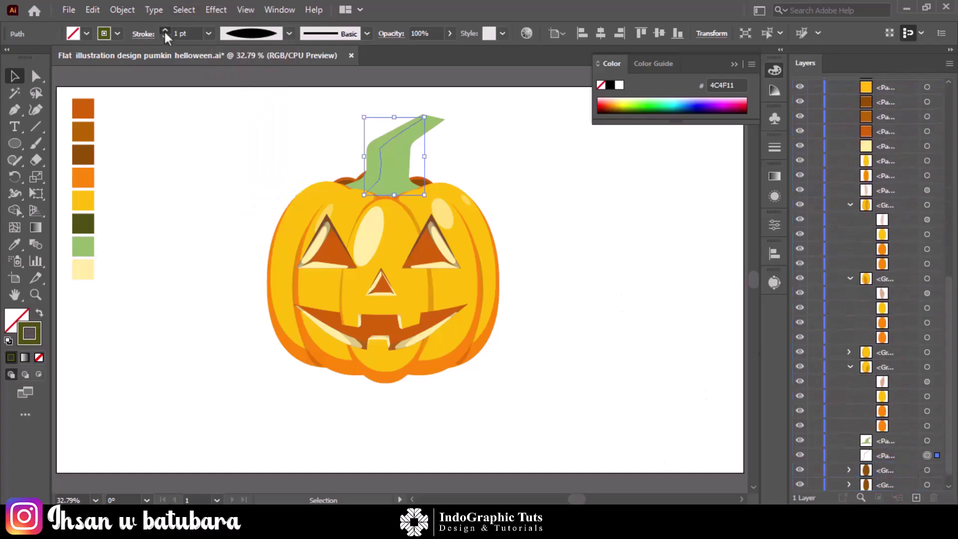
drag(893, 455, 900, 444)
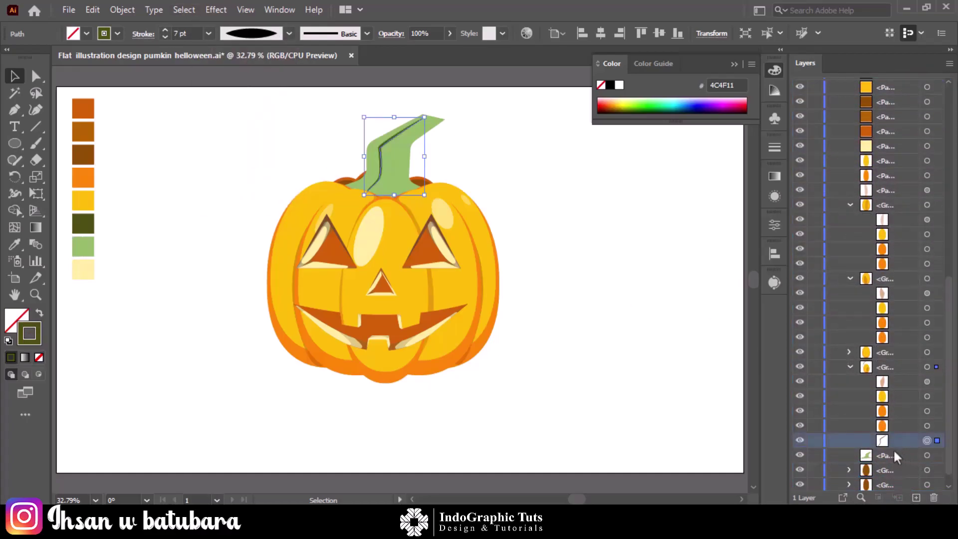
Stretch the crease's top anchor further toward the stem tip
click(635, 220)
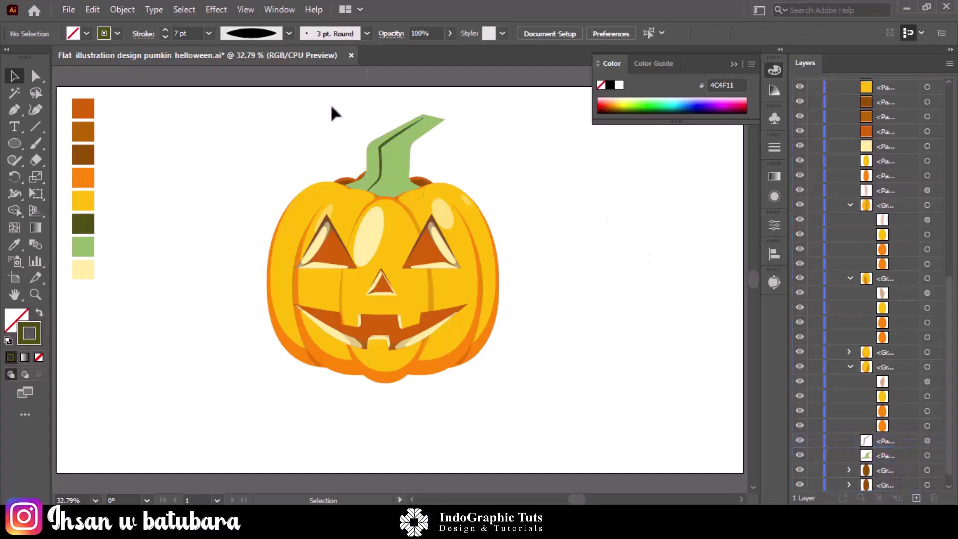
click(424, 133)
key(ctrl+1)
key(a)
drag(486, 179, 425, 201)
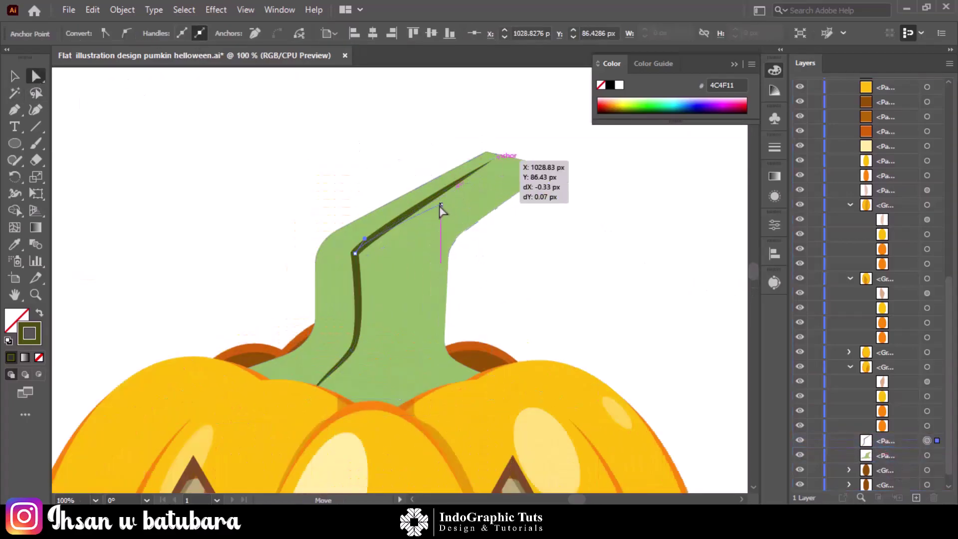
Add a second crease at the stem base, tapered and widened into a dark wedge
click(410, 300)
click(424, 405)
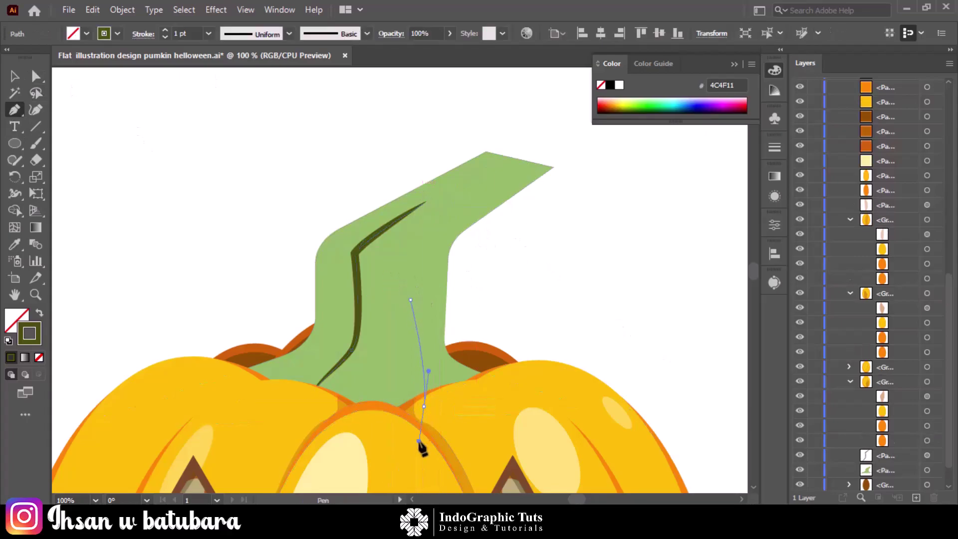
key(v)
right_click(438, 334)
key(Escape)
scroll(950, 286, down, 2)
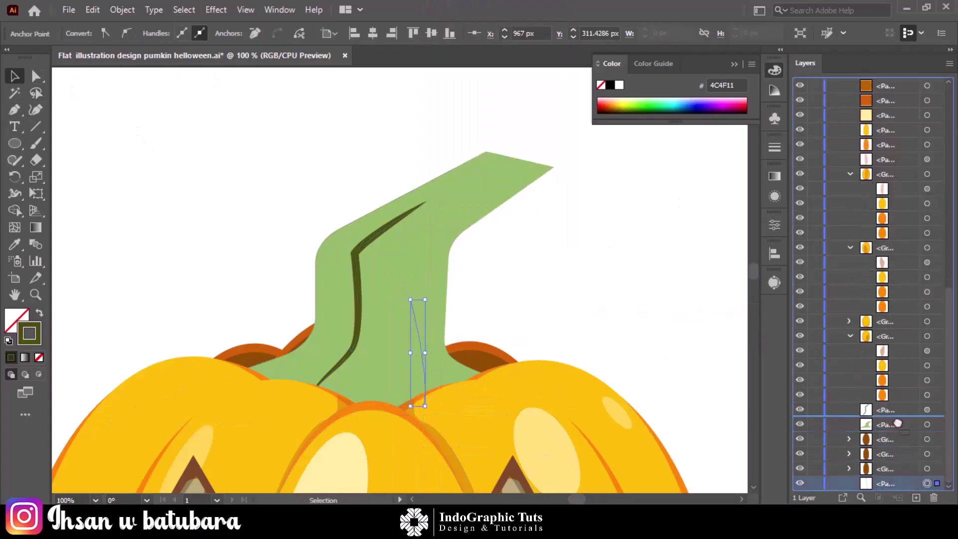
click(421, 331)
click(289, 33)
click(244, 55)
click(165, 30)
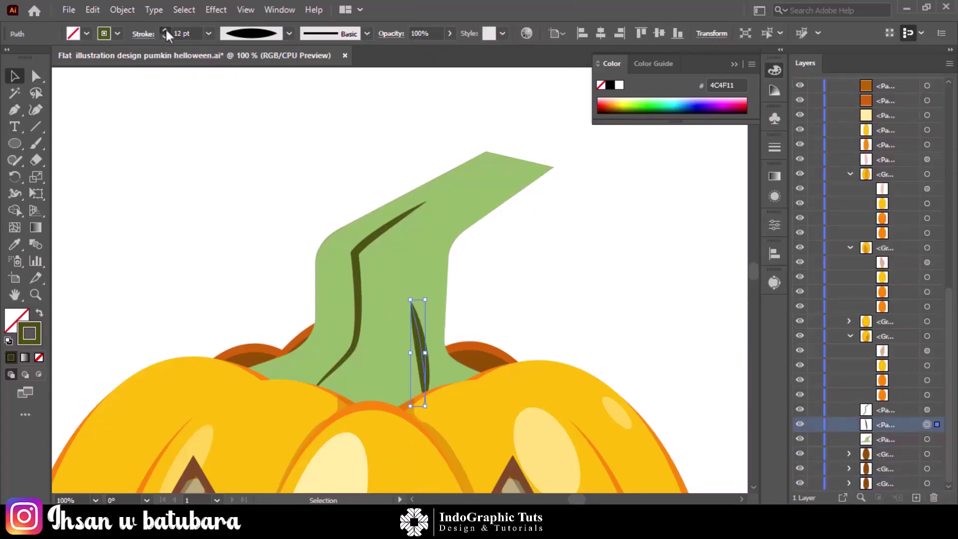
key(shift+w)
mouse_move(424, 371)
mouse_down()
mouse_move(434, 368)
mouse_move(425, 384)
mouse_up()
Pen-draw a curved band shape running from the stem tip down to its base
key(v)
key(p)
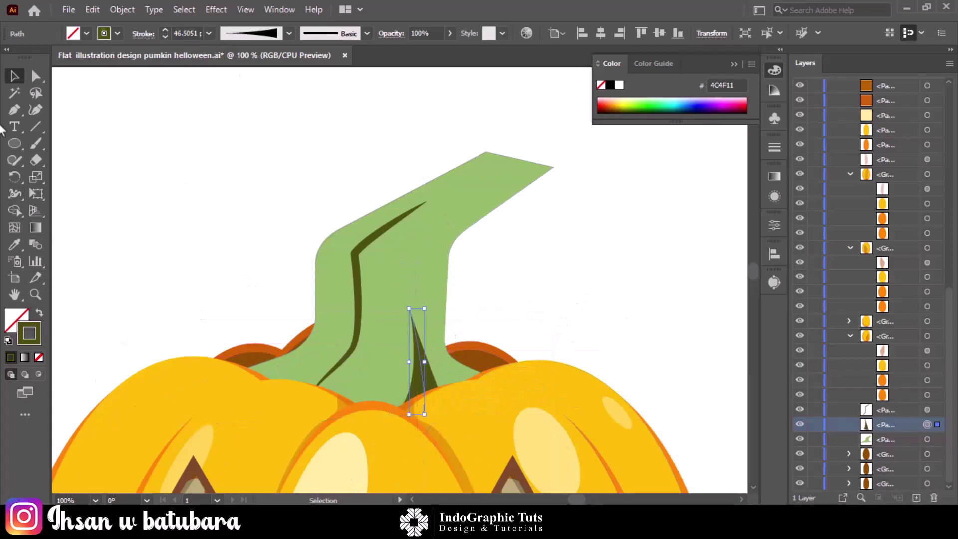
click(509, 151)
click(355, 253)
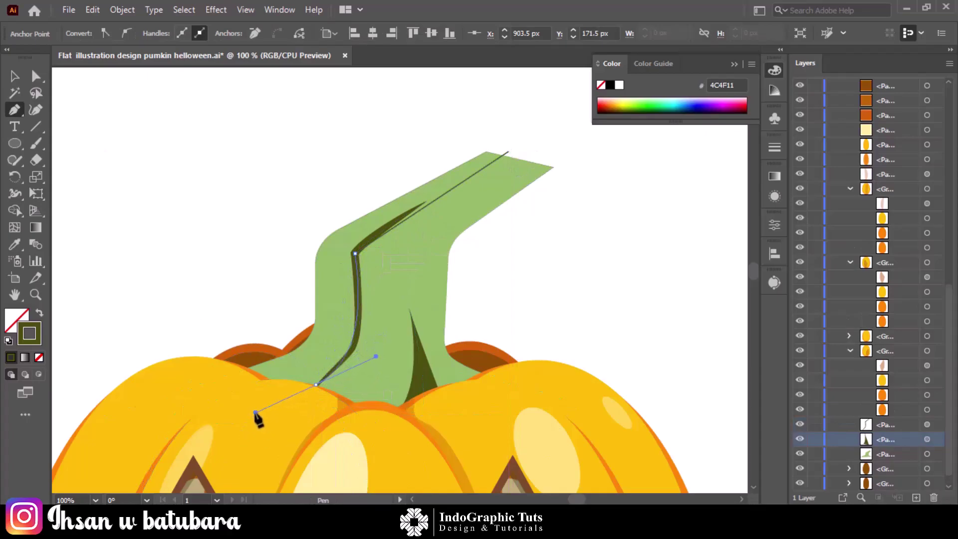
drag(343, 400, 419, 209)
drag(477, 189, 519, 154)
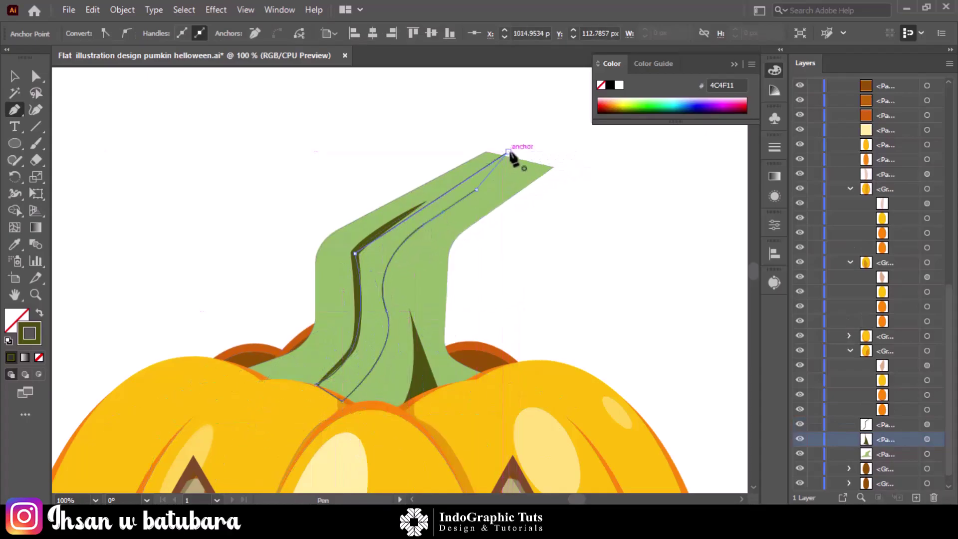
click(508, 151)
key(v)
Stack the band just above the stem and fill it mid green 649926
right_click(470, 175)
click(658, 466)
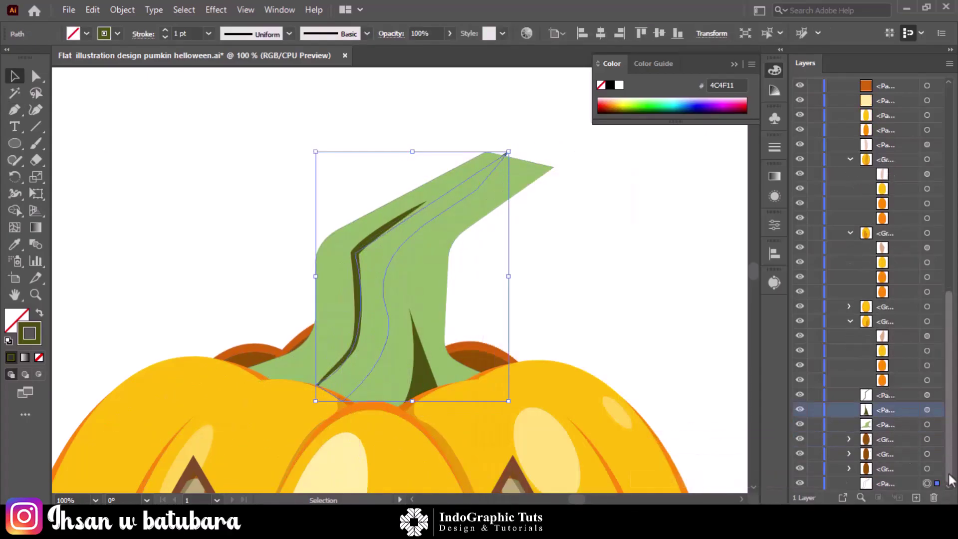
drag(883, 483, 882, 418)
key(shift+x)
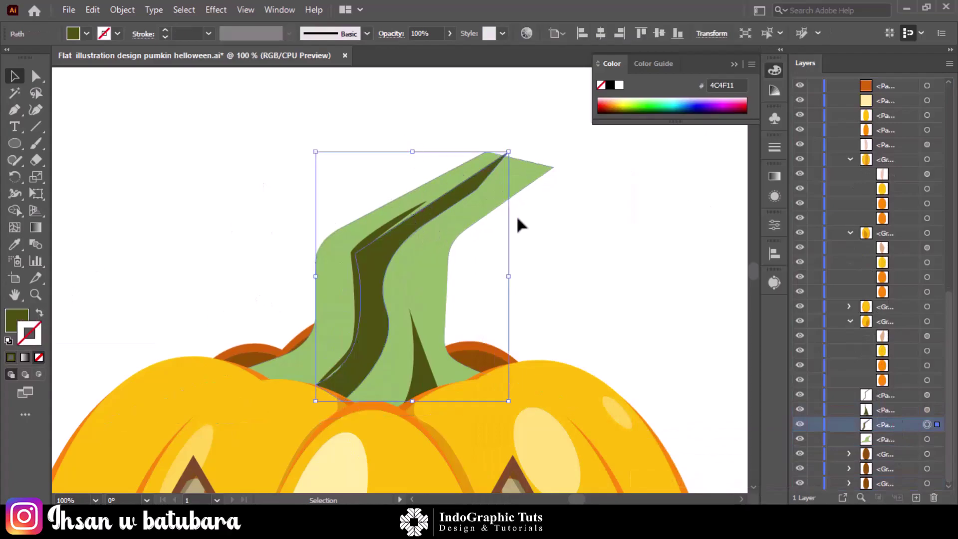
key(i)
click(334, 299)
double_click(17, 320)
click(434, 234)
click(629, 174)
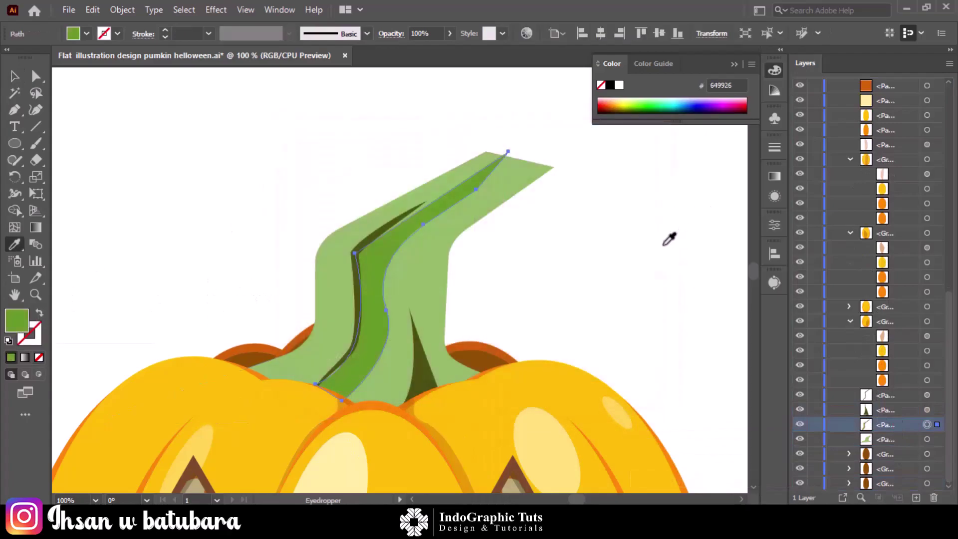
key(v)
Adjust the first crease's anchor and taper so it follows the band's edge
click(428, 202)
key(a)
drag(354, 253, 359, 253)
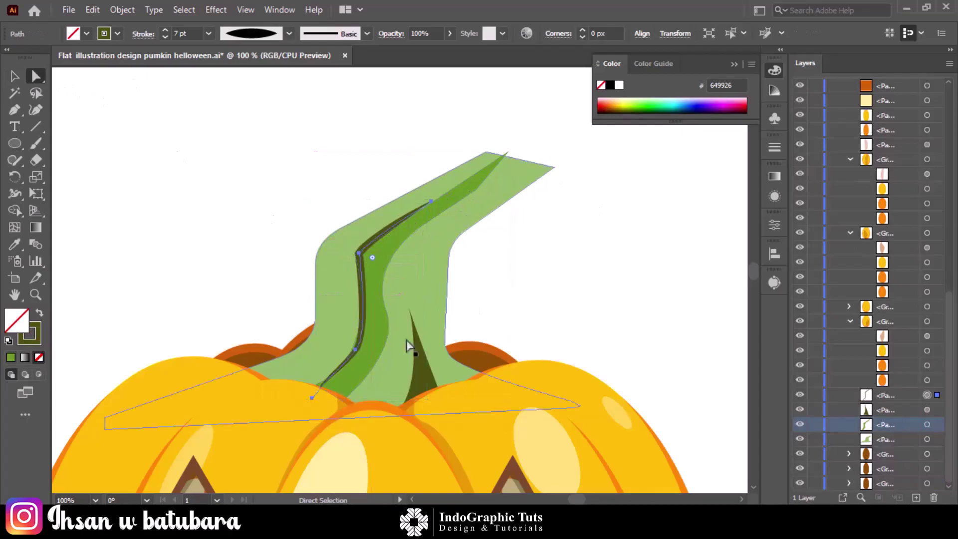
key(v)
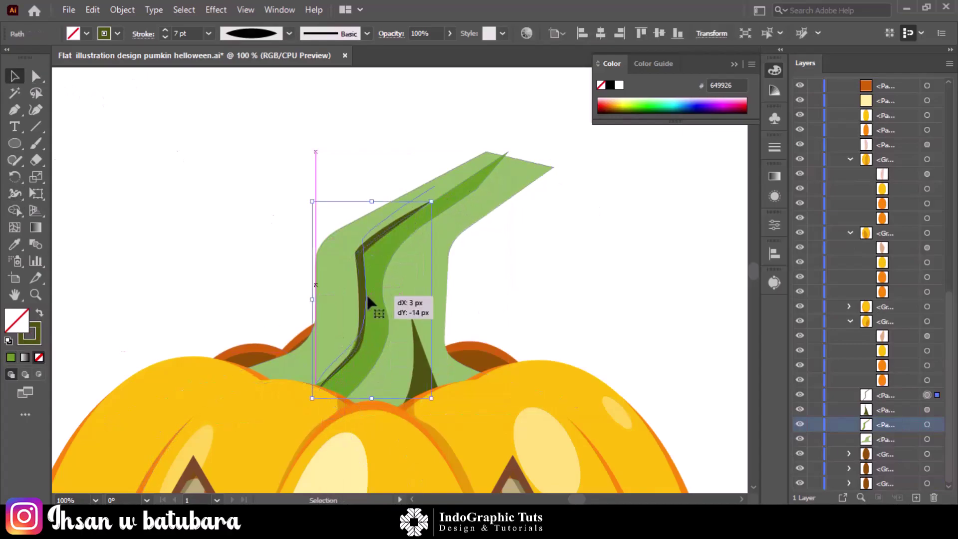
drag(367, 292, 367, 293)
key(shift+w)
mouse_move(319, 393)
mouse_down()
mouse_move(374, 324)
mouse_move(359, 342)
mouse_up()
key(v)
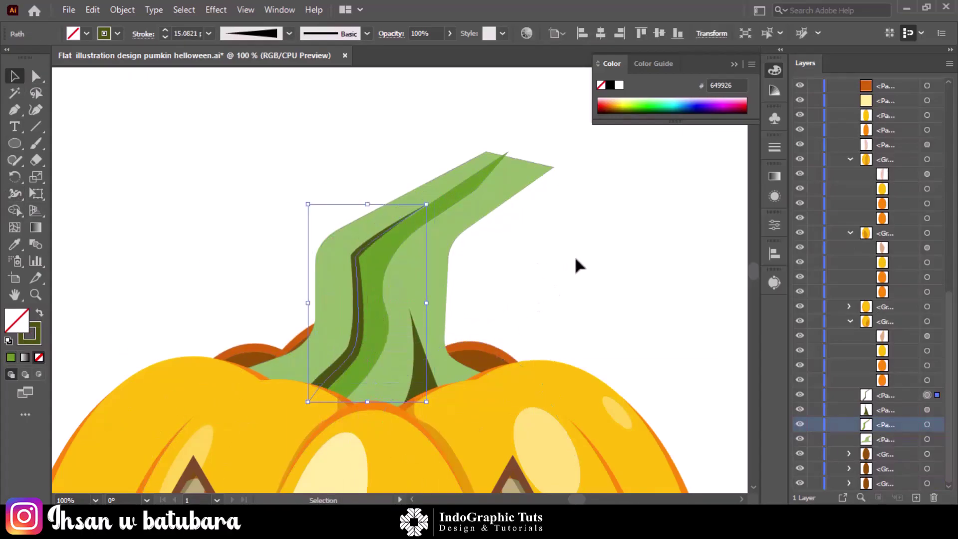
click(608, 271)
click(417, 216)
key(ctrl+z)
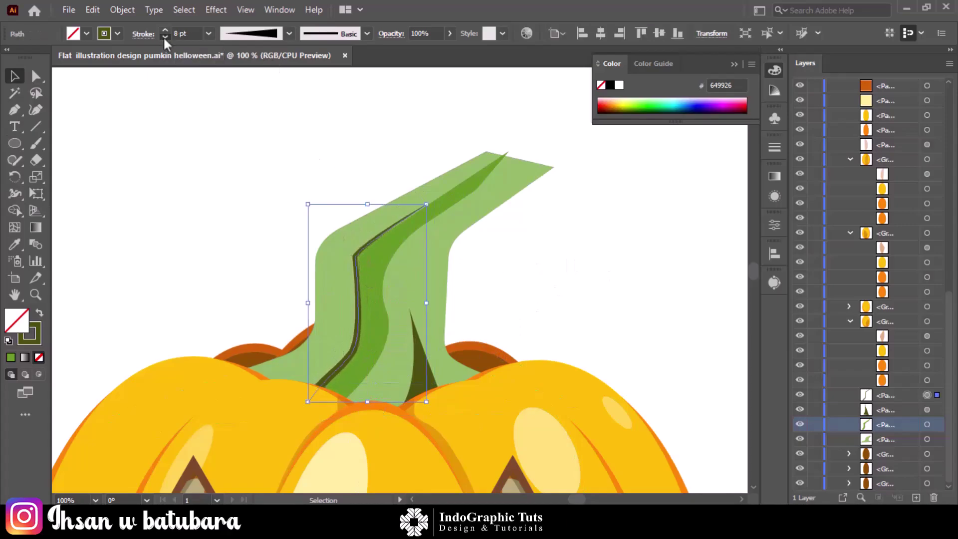
key(a)
click(529, 289)
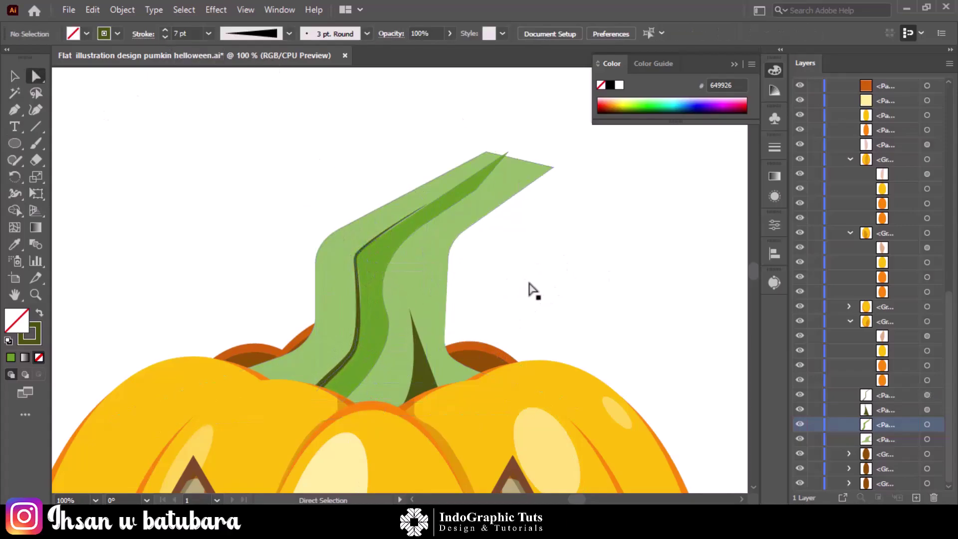
Select the mid-green stem band and adjust its anchor points
click(376, 289)
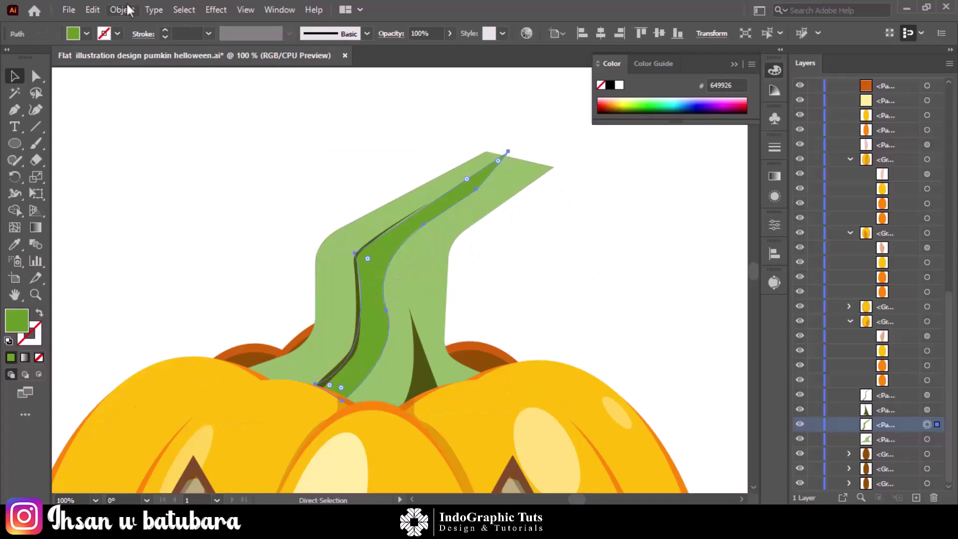
key(v)
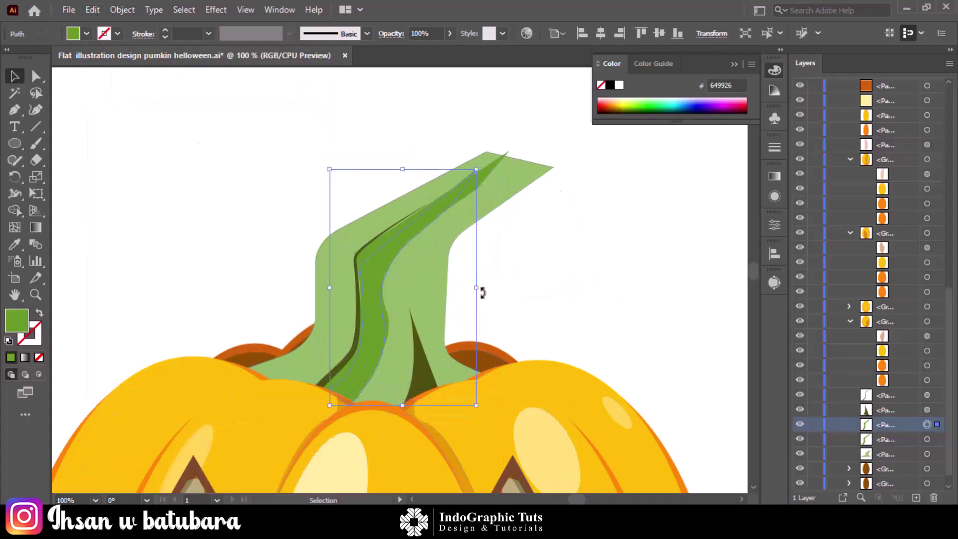
key(a)
click(462, 178)
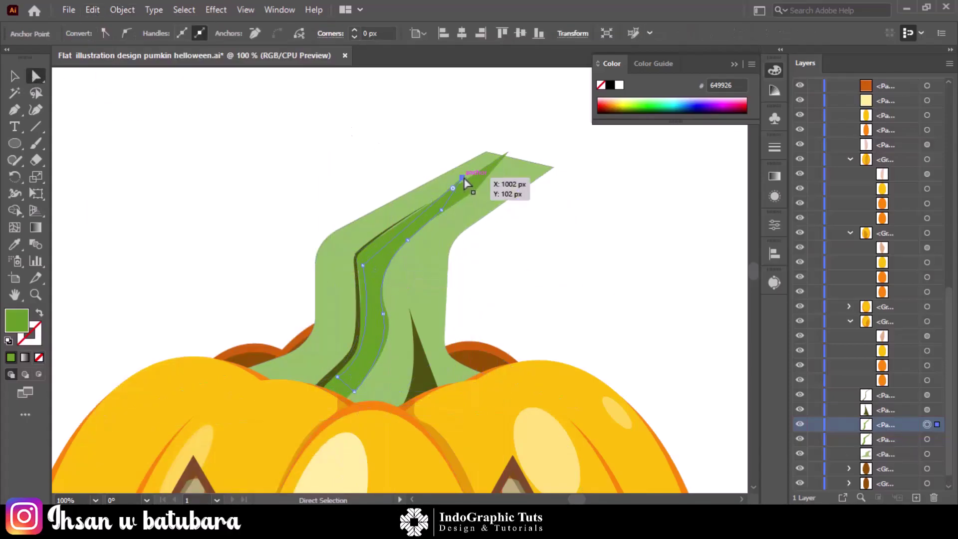
click(422, 230)
click(492, 230)
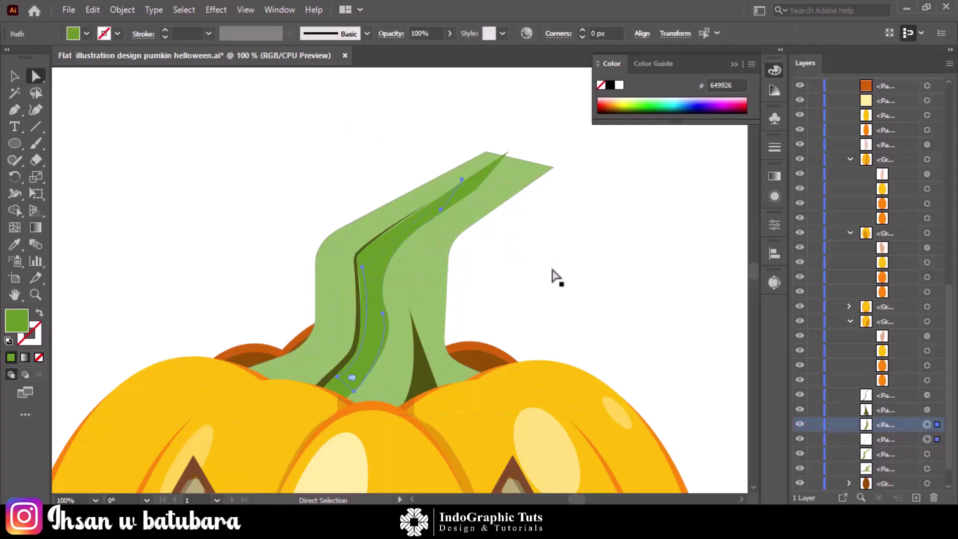
key(v)
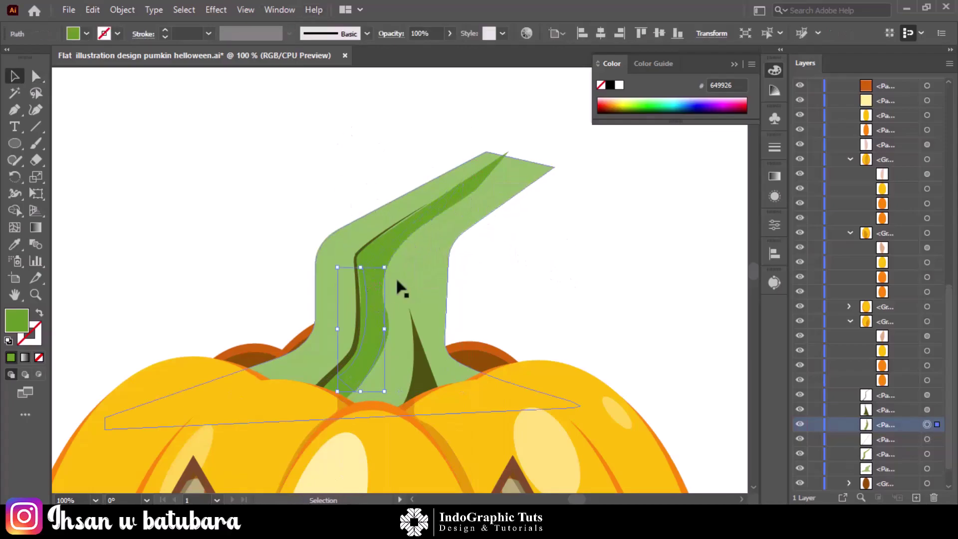
Swap the stem and band greens so the stem is darker and the band lighter
key(i)
click(432, 284)
double_click(17, 319)
click(630, 194)
key(v)
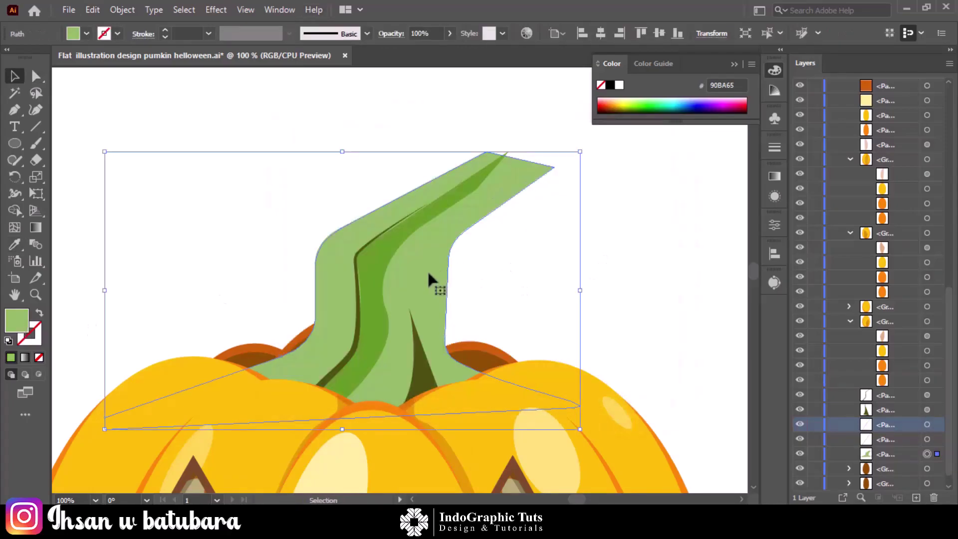
click(363, 281)
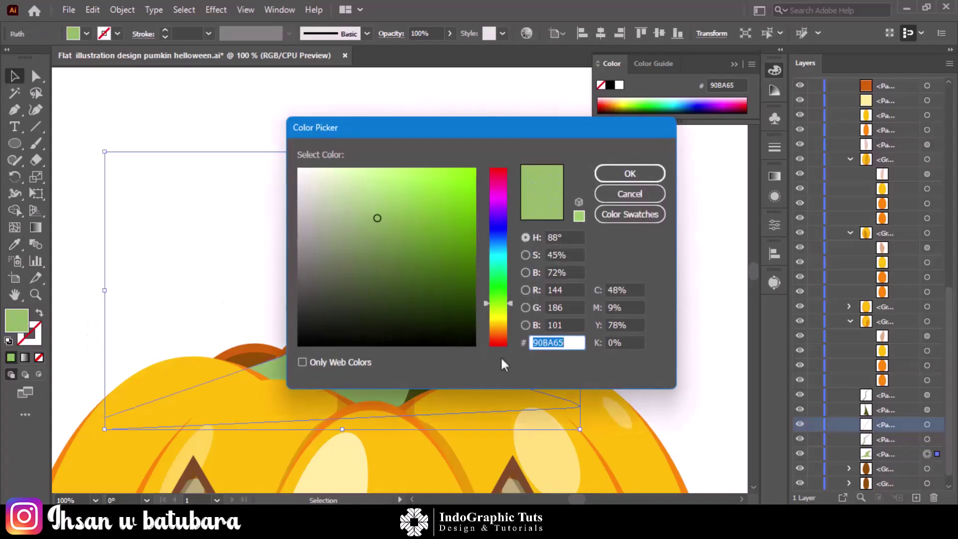
click(624, 194)
click(375, 331)
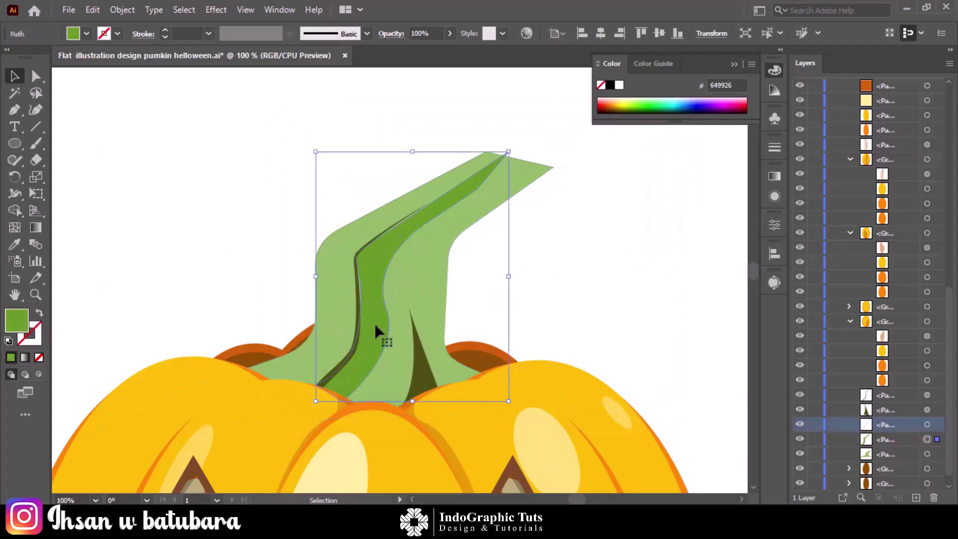
click(629, 173)
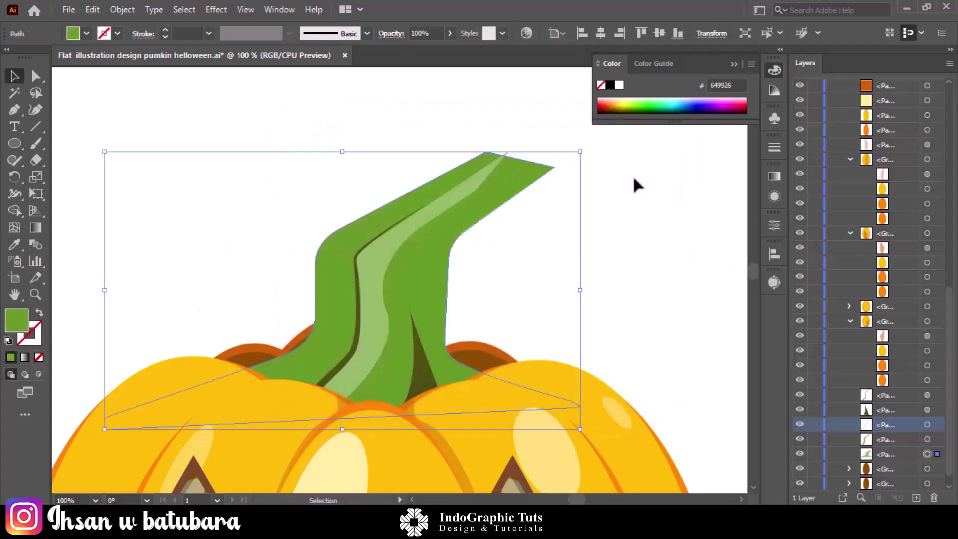
Add a rotated copy of the dark wedge crease at the stem's left base, then select all stem pieces
key(p)
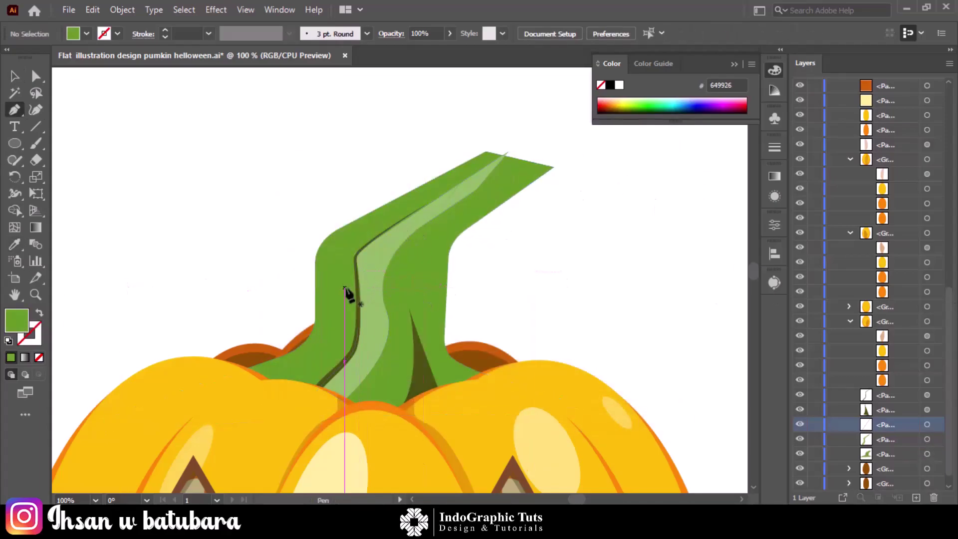
key(v)
click(419, 396)
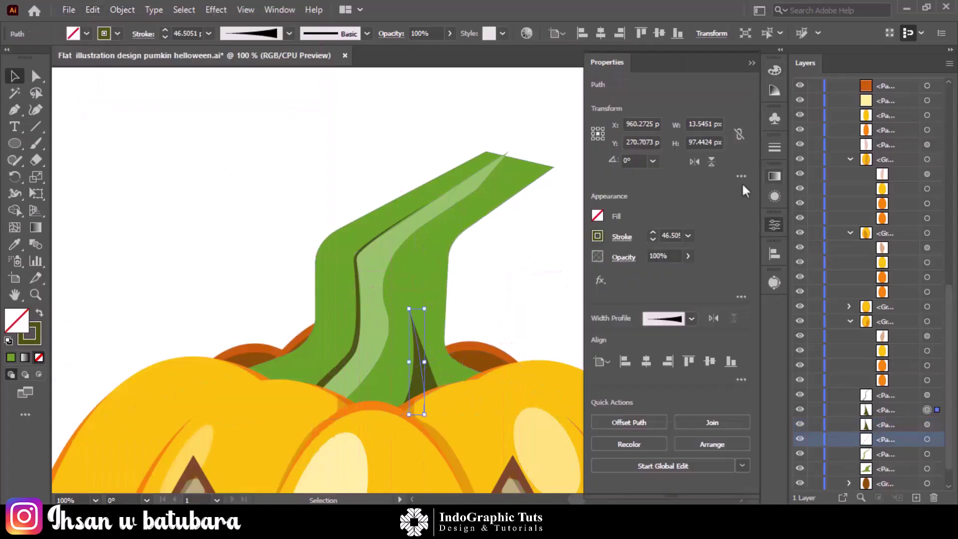
mouse_move(340, 372)
mouse_down()
mouse_move(319, 359)
mouse_move(382, 334)
mouse_up()
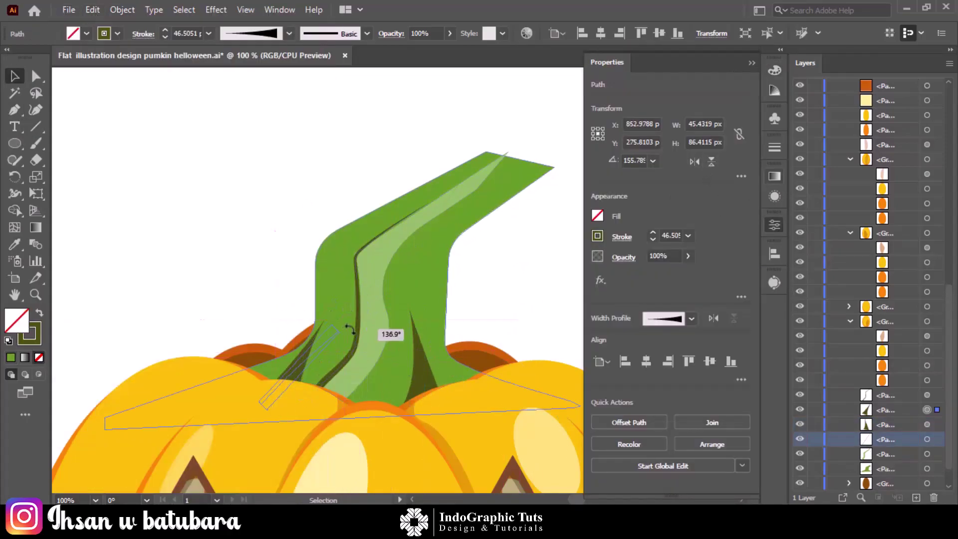
click(481, 319)
drag(520, 282, 85, 143)
key(shift+m)
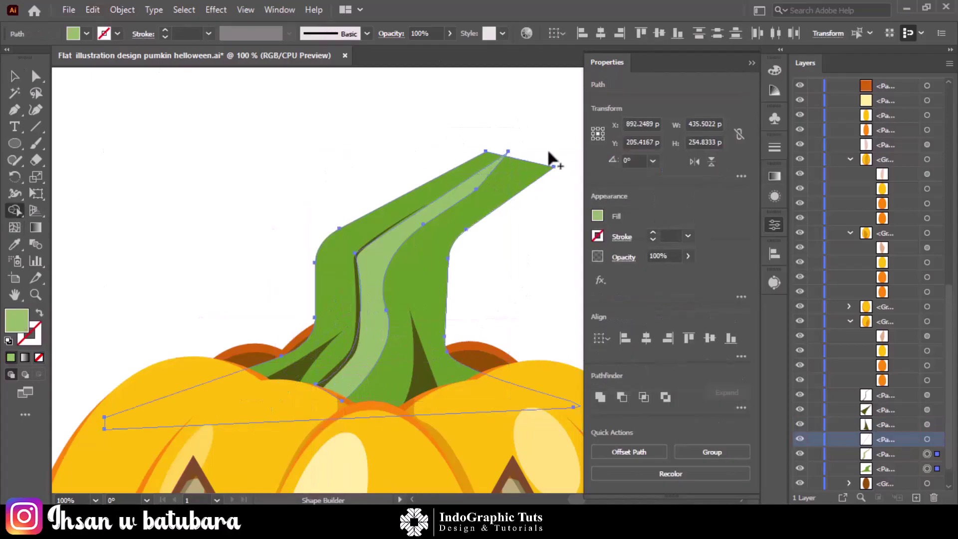